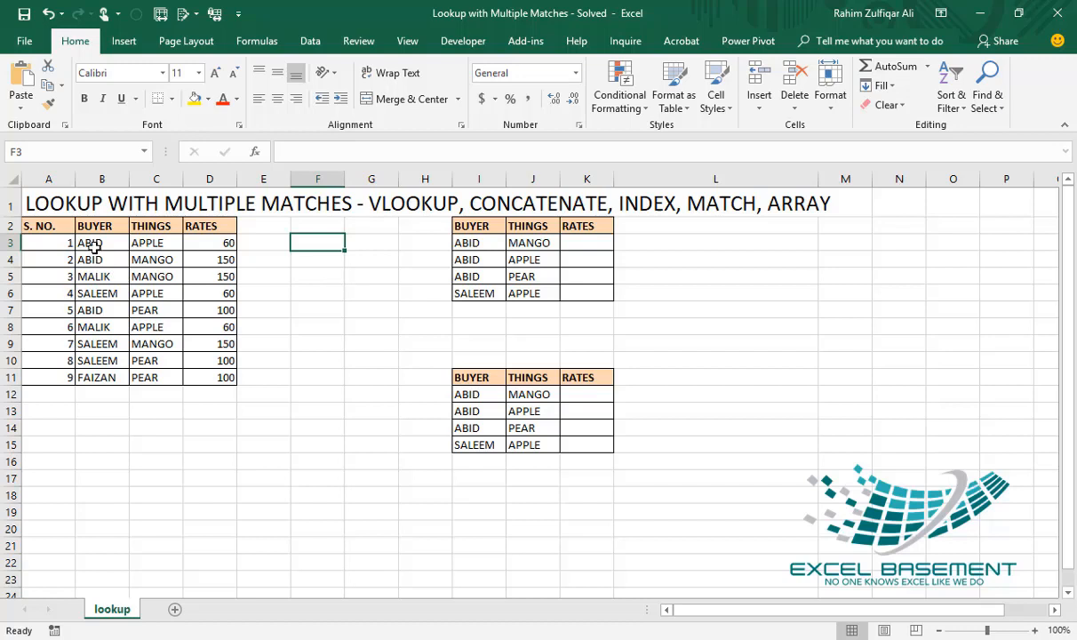
- Examine the source table's buyer, item and rate columns against the two lookup tables whose rates are empty
left_click_drag(53, 218, 218, 383)
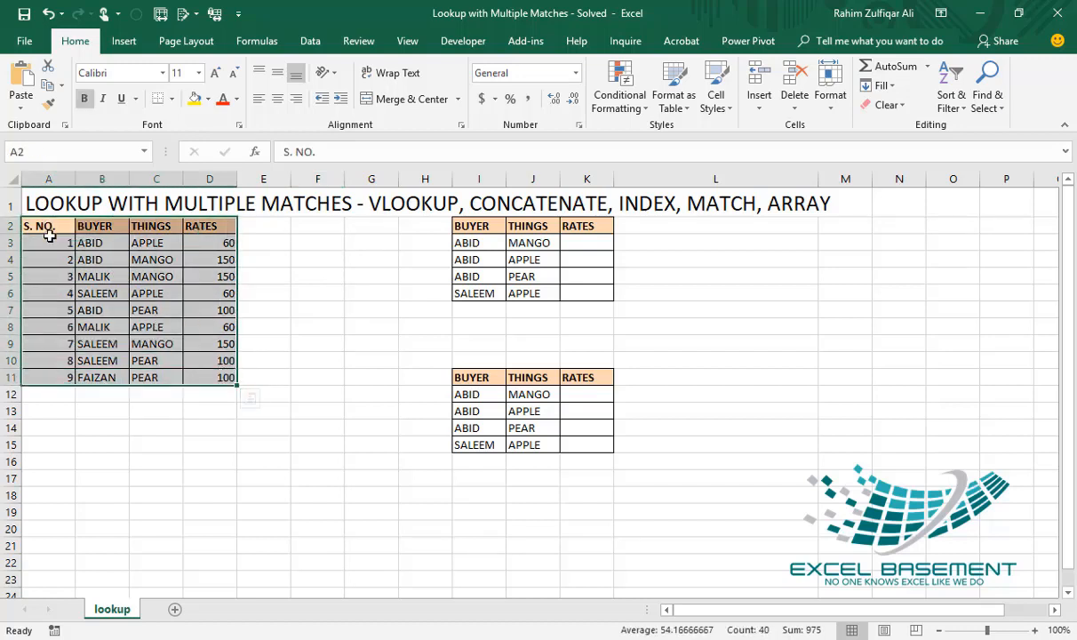
left_click_drag(47, 231, 62, 360)
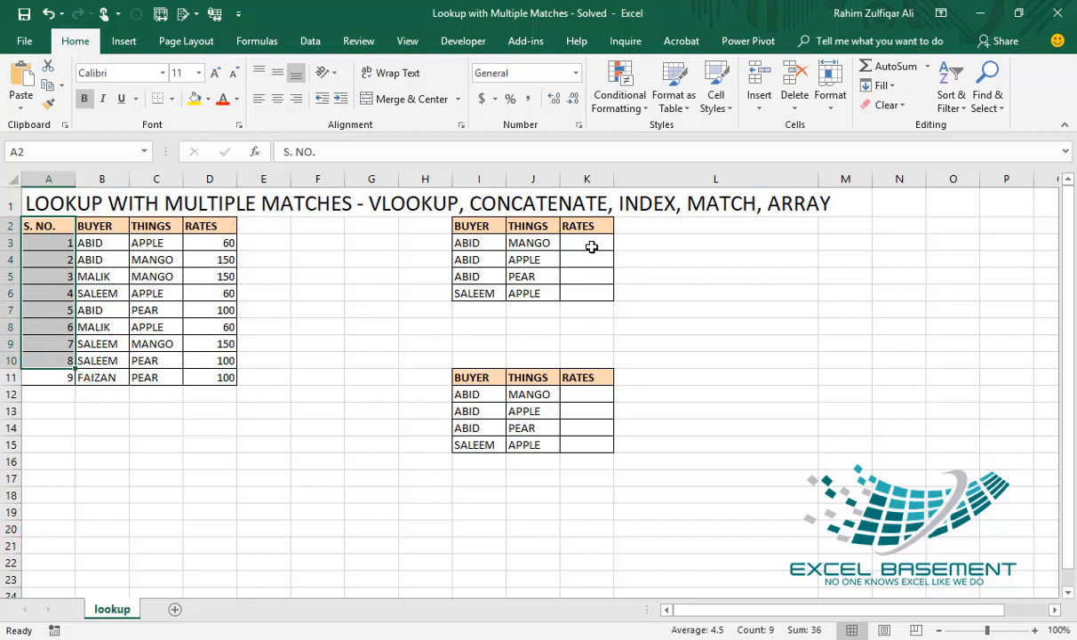
left_click_drag(588, 245, 585, 293)
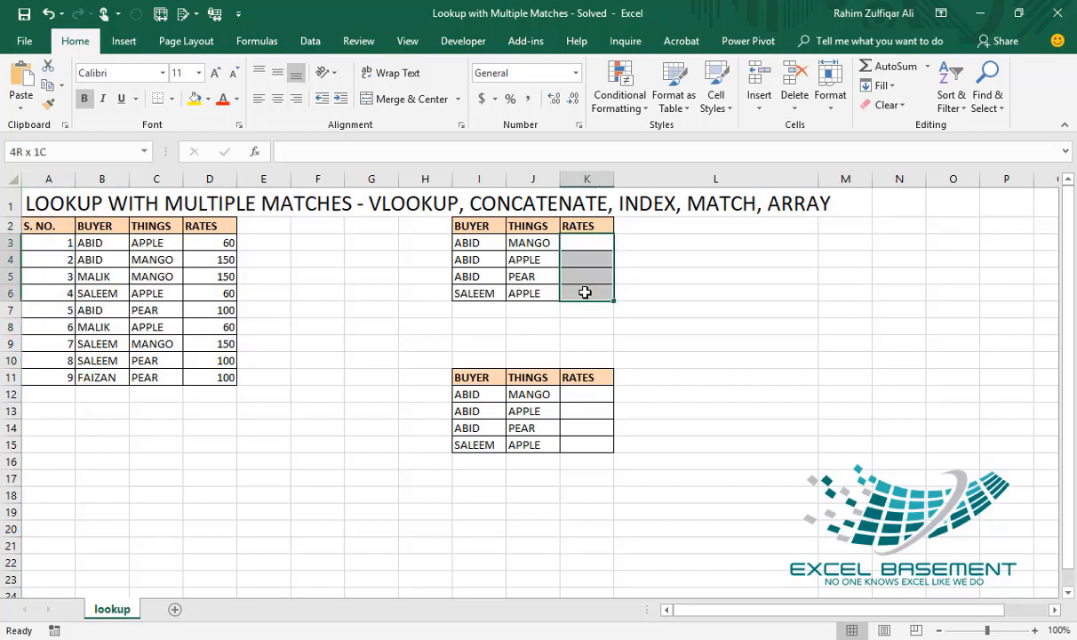
left_click(464, 243)
left_click(522, 241)
left_click(521, 258)
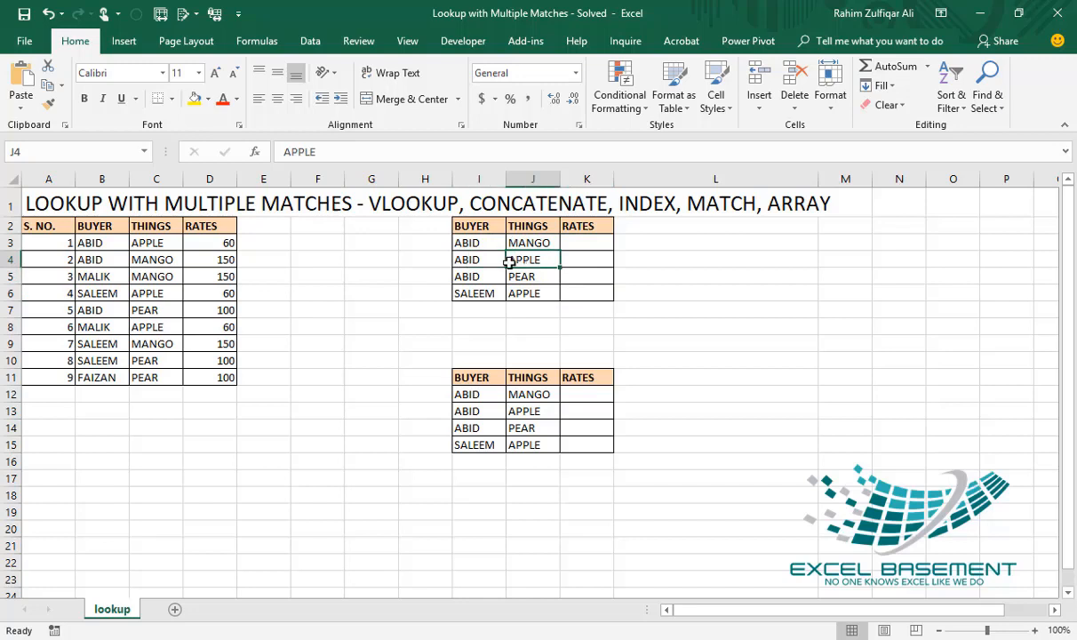
left_click(479, 242)
left_click(520, 243)
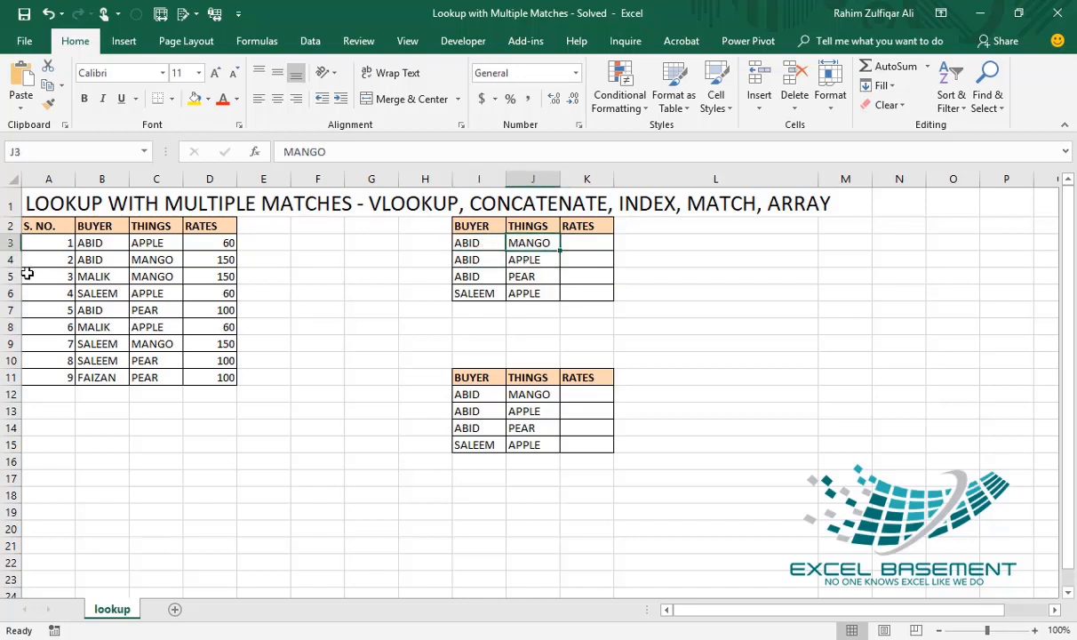
left_click(106, 258)
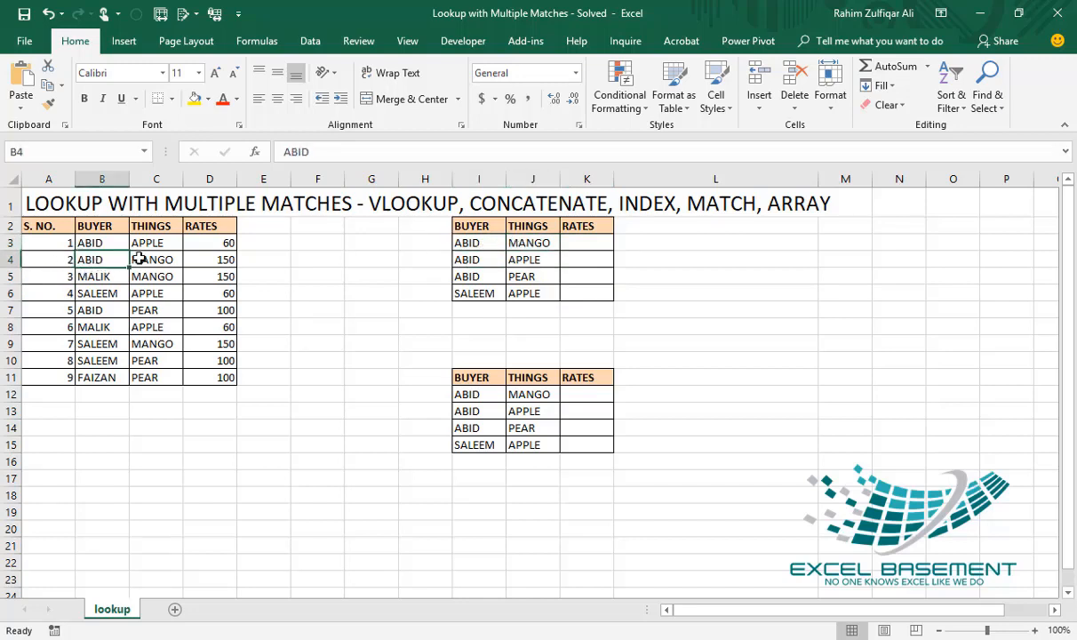
left_click(142, 257)
left_click(206, 257)
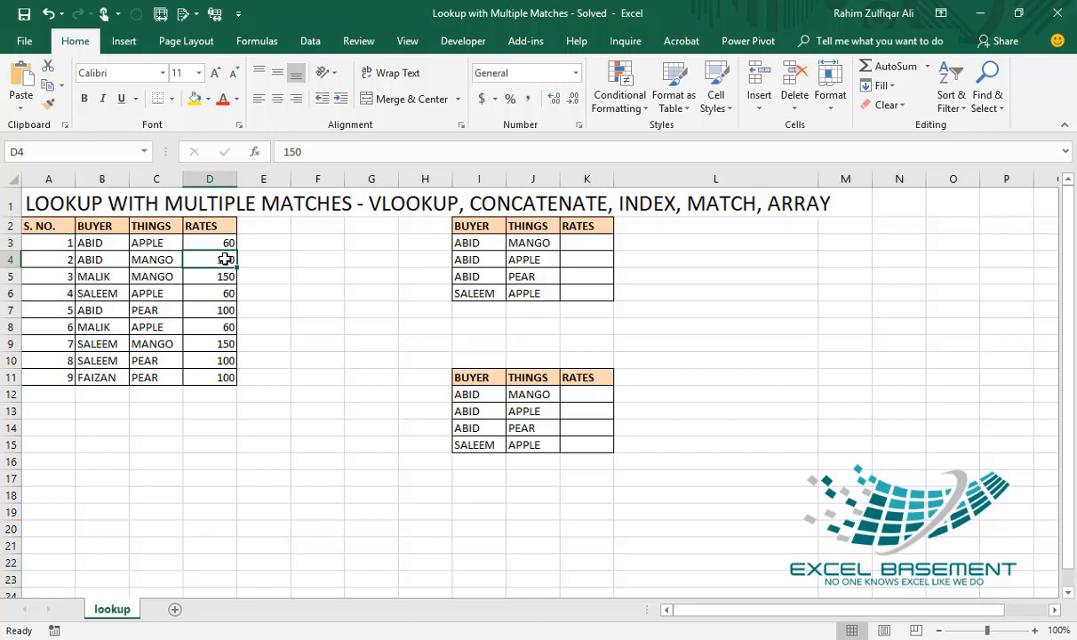
left_click(588, 244)
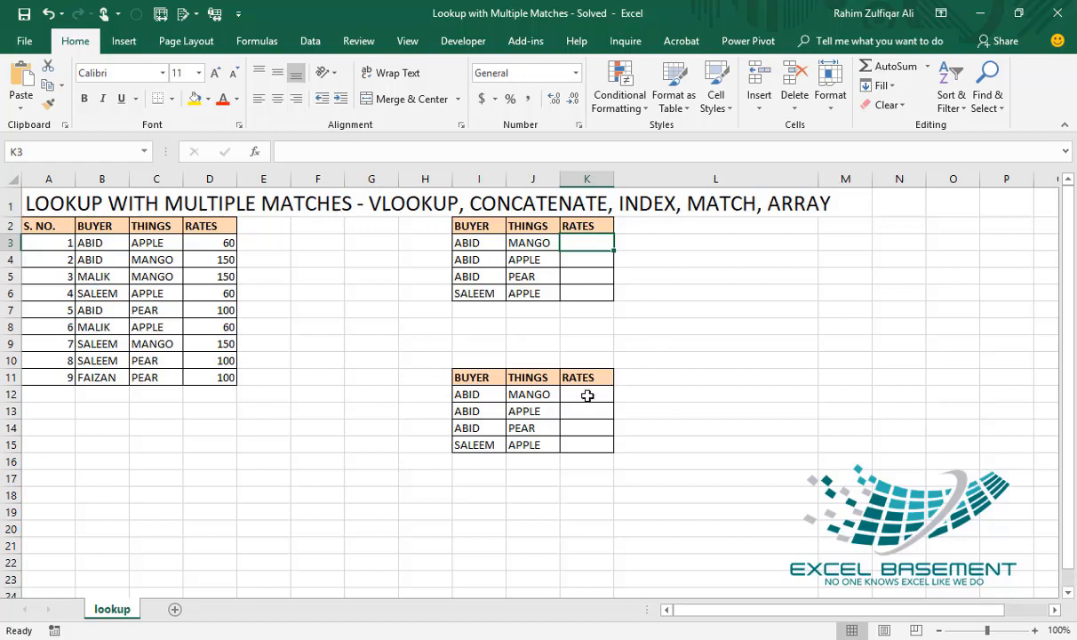
left_click_drag(587, 396, 591, 446)
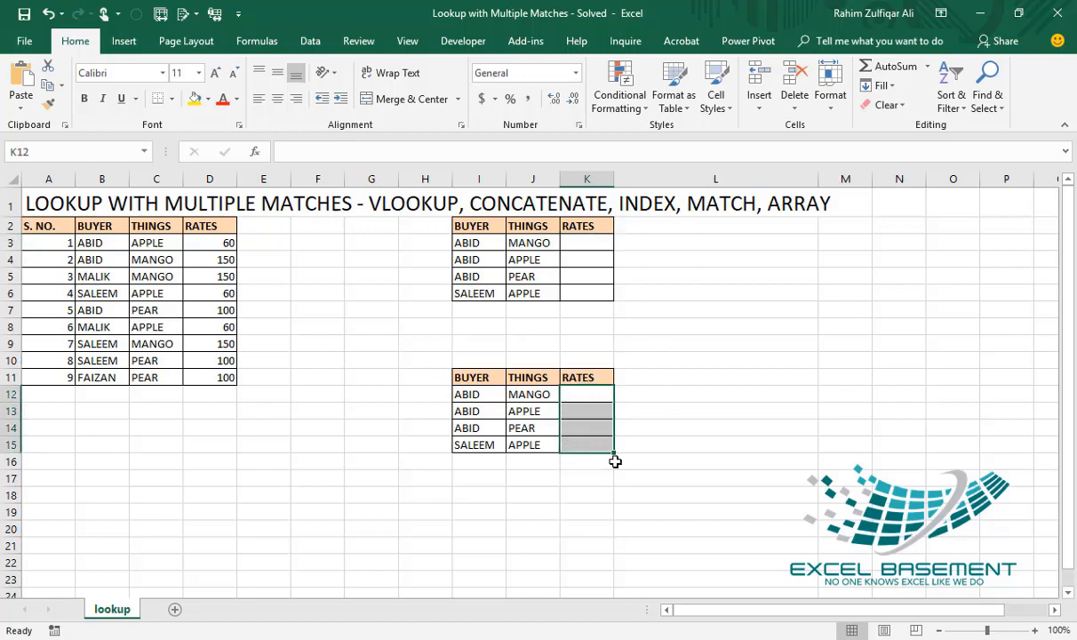
left_click(587, 249)
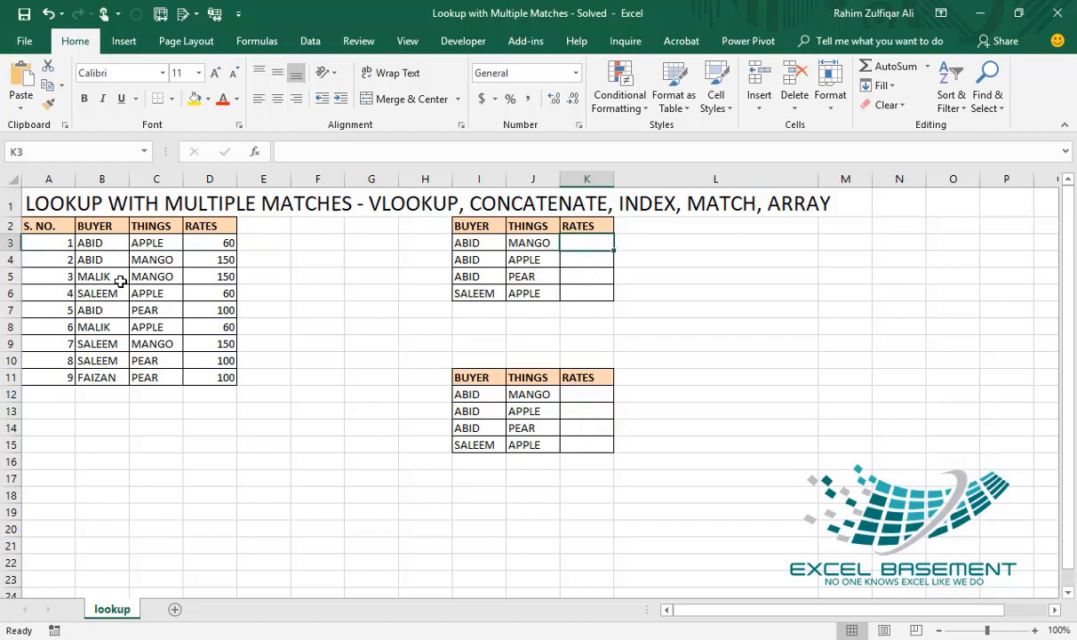
- Insert a new column before the S. NO. column and head it "combo" in A2
left_click(70, 243)
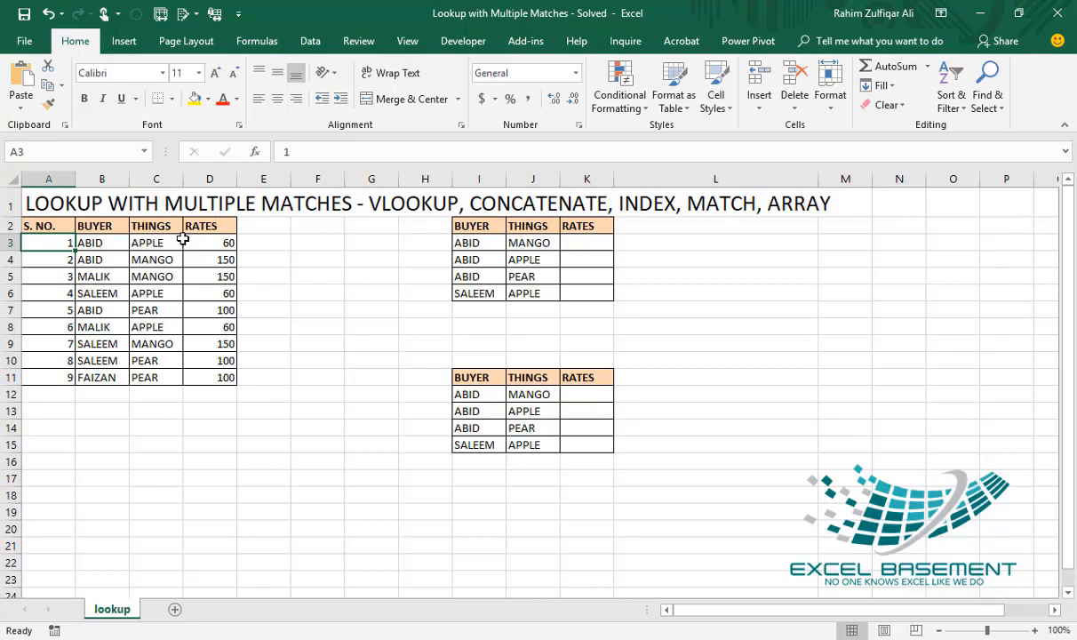
key("alt+h")
key("i")
key("c")
key("Up")
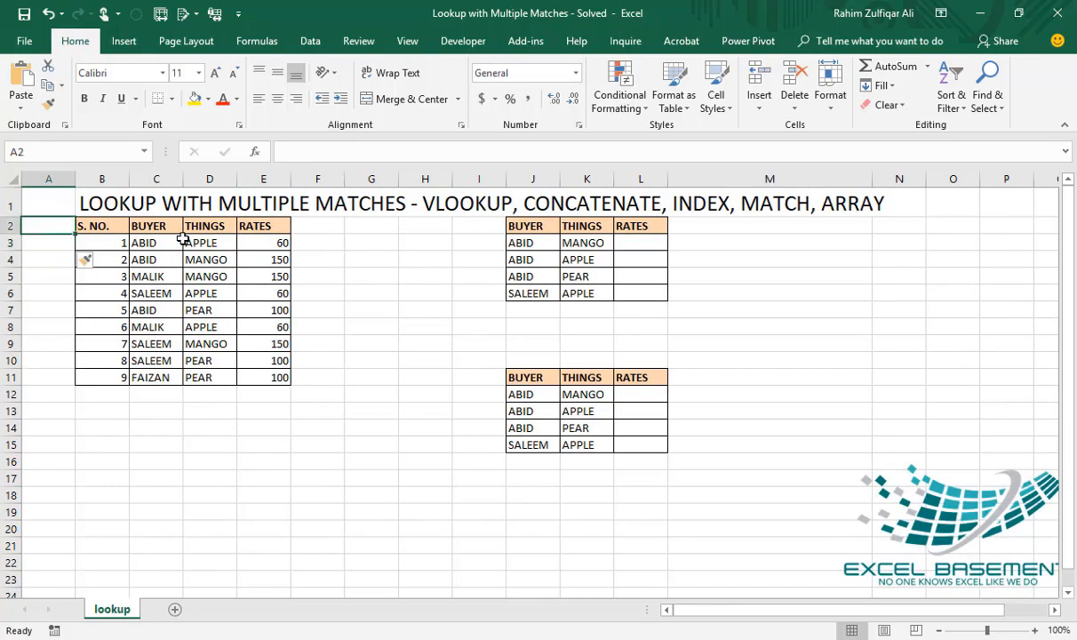
type("combo")
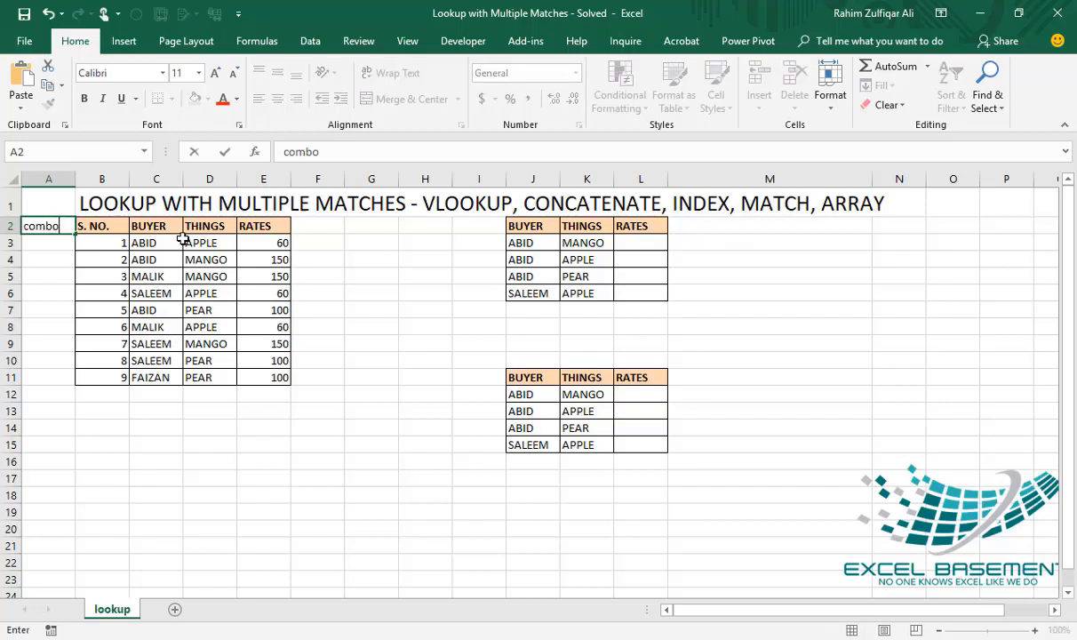
key("Return")
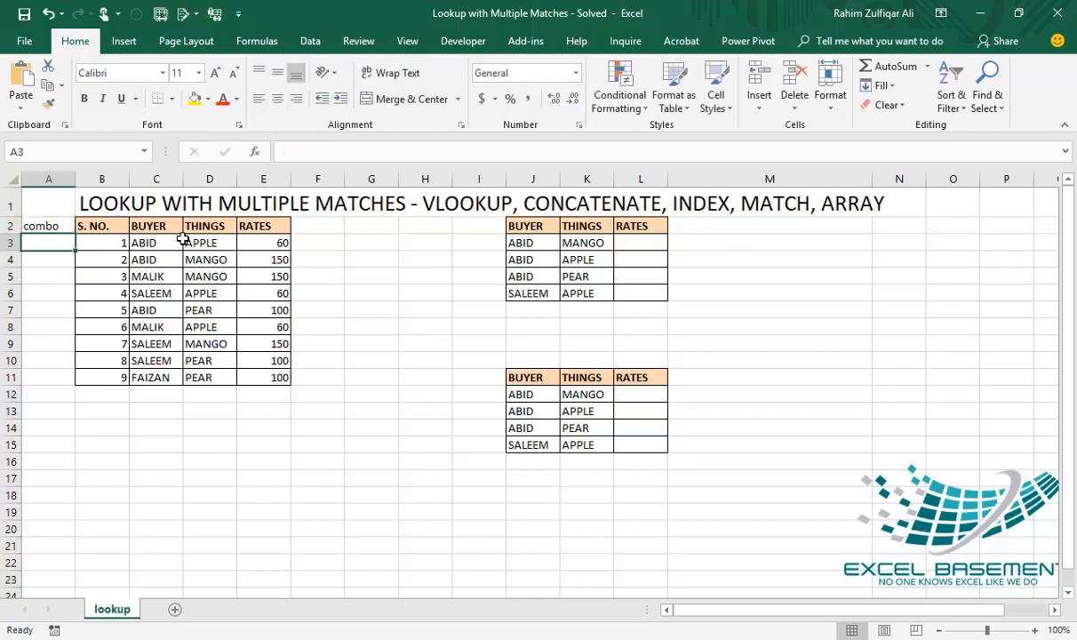
- Enter the formula =C3&D3 in A3 to join the buyer and the item
type("=")
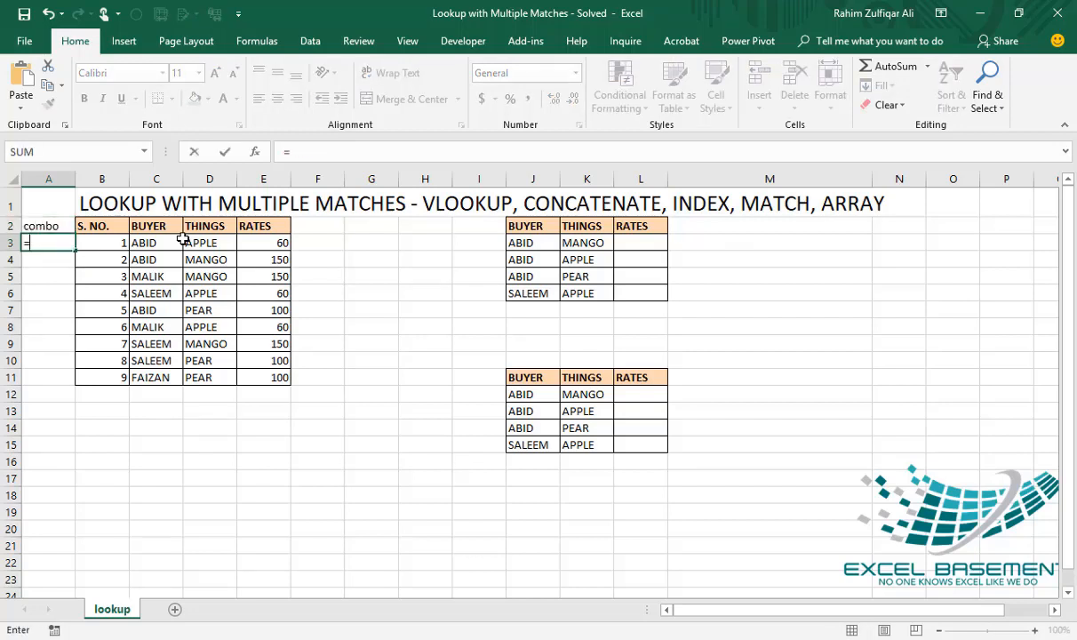
key("Right")
key("Right")
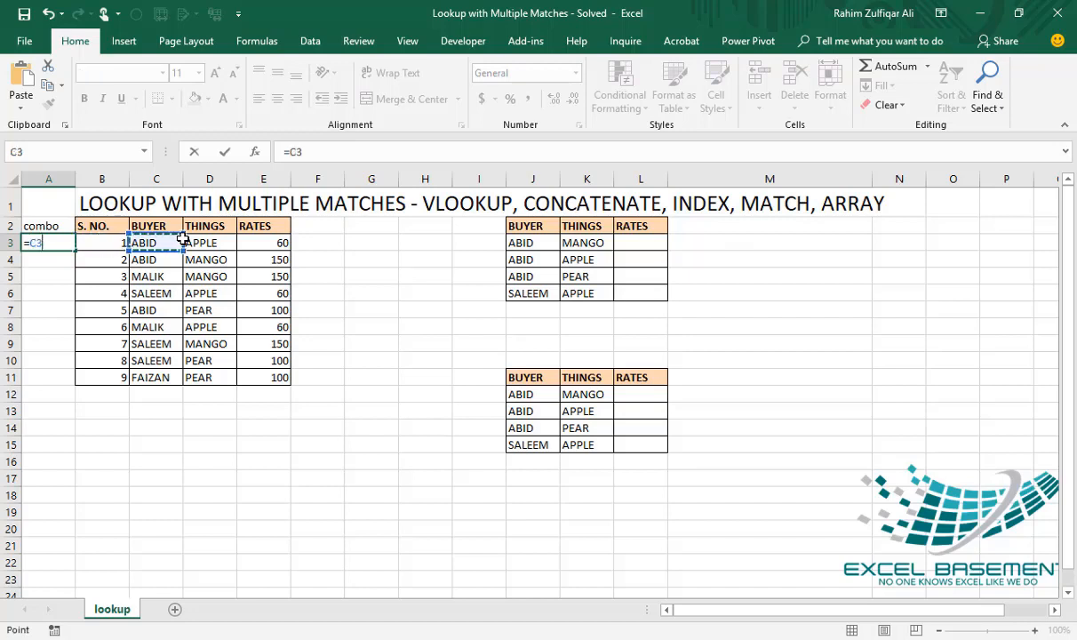
type("&")
key("Right")
key("Right")
key("Right")
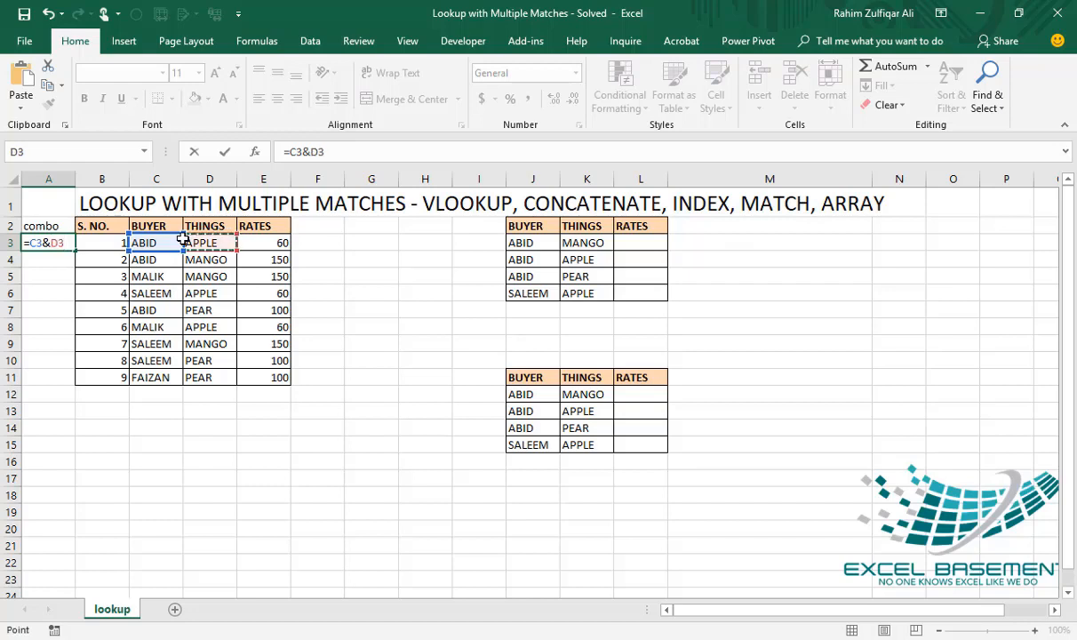
key("Return")
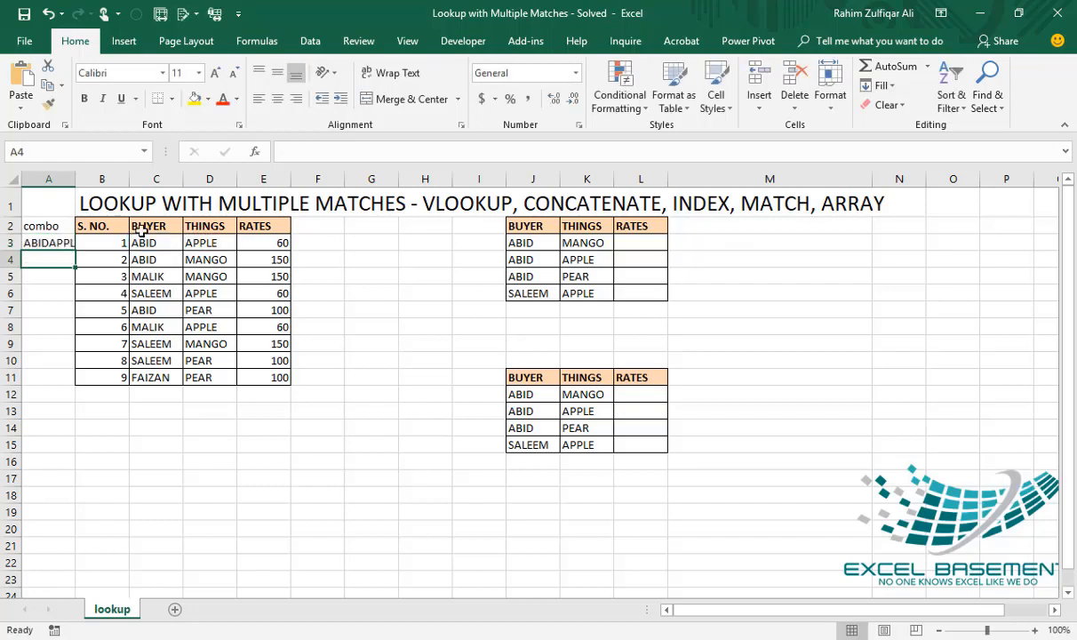
- Fill the combo formula down through A11 and widen column A to fit the joined text
left_click_drag(74, 180, 85, 179)
left_click(70, 243)
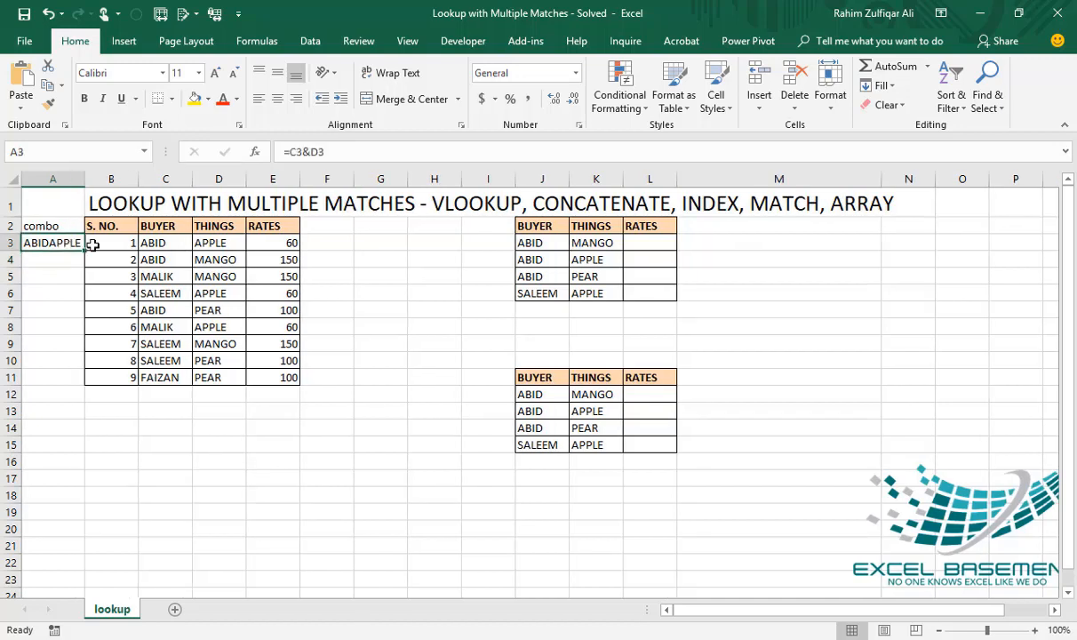
double_click(83, 249)
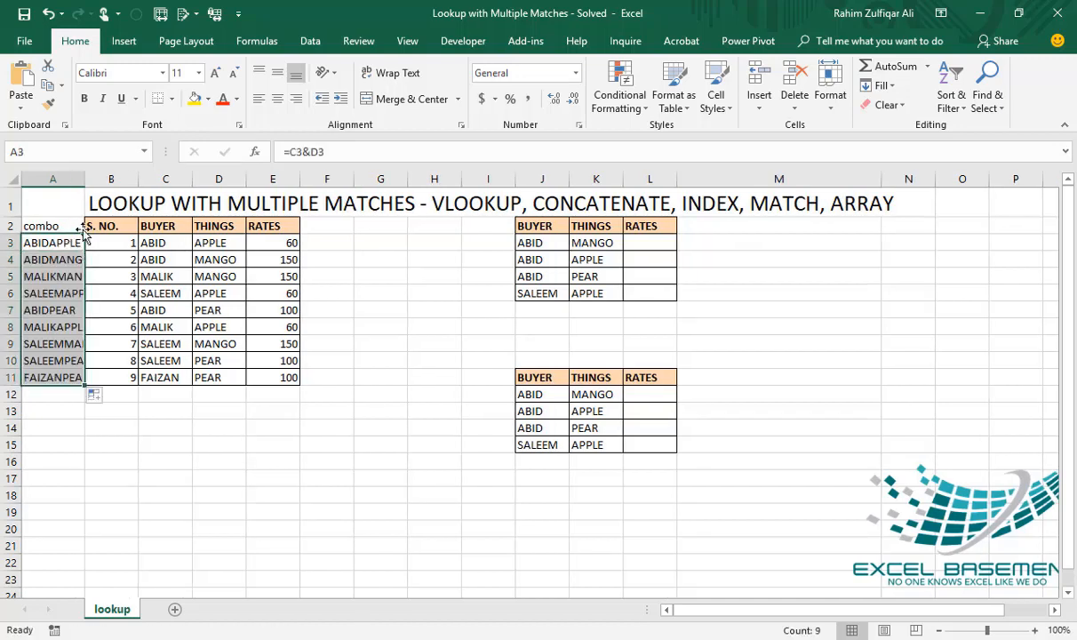
left_click_drag(84, 180, 99, 180)
left_click_drag(187, 246, 187, 361)
left_click_drag(241, 258, 238, 361)
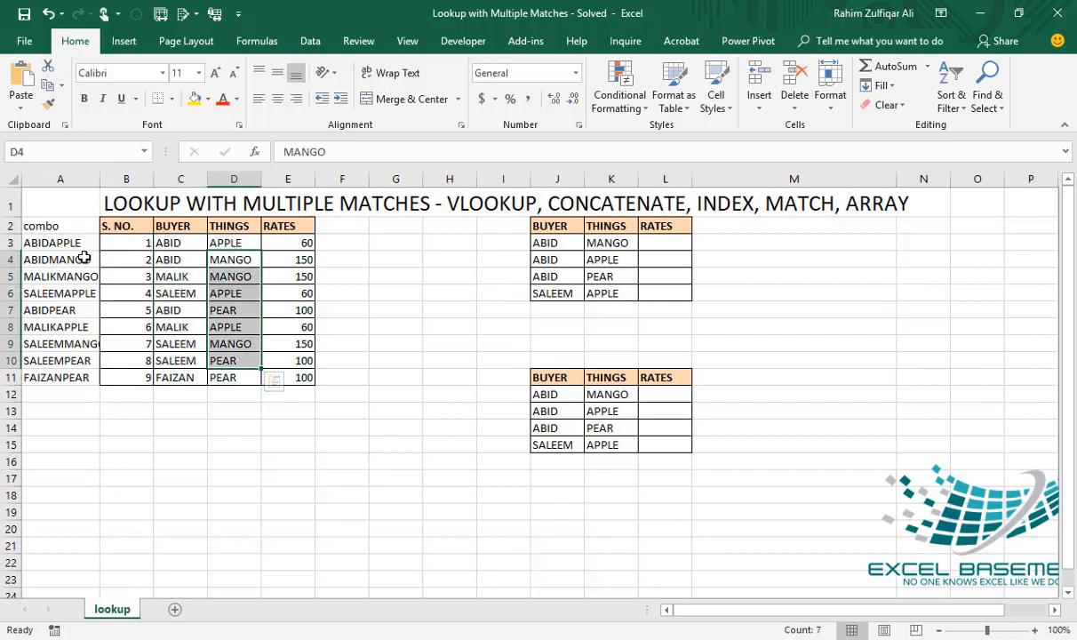
left_click_drag(78, 242, 89, 361)
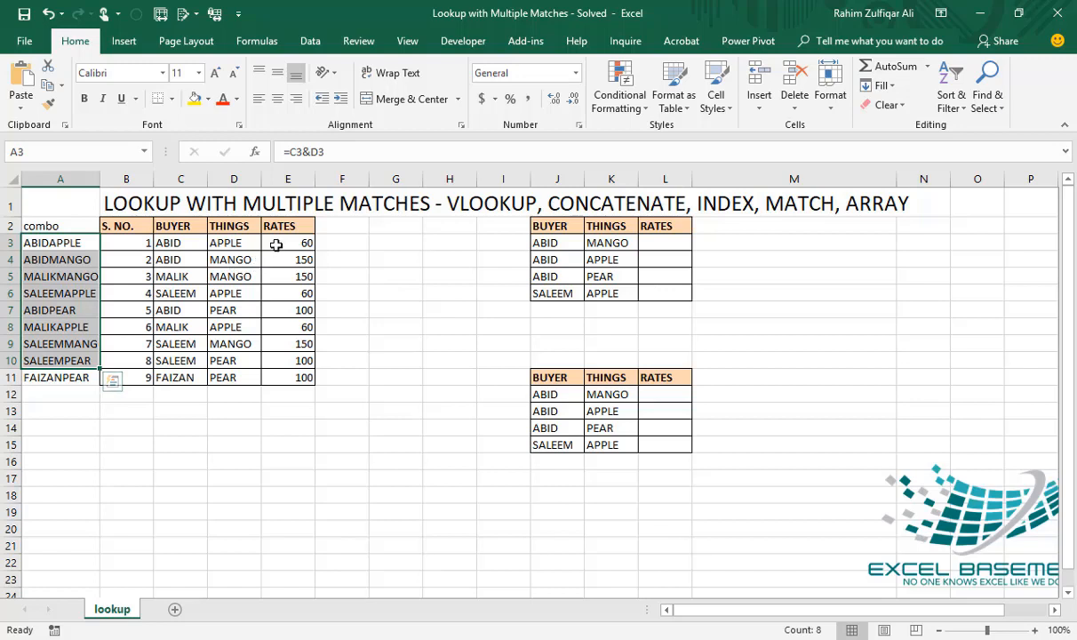
left_click_drag(272, 242, 267, 375)
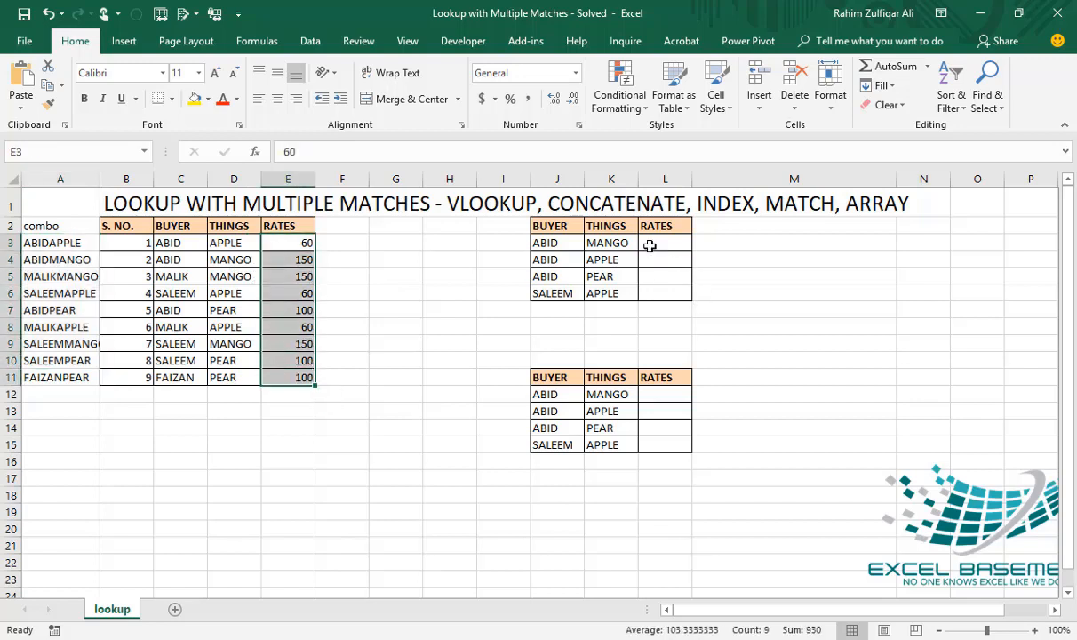
left_click_drag(647, 241, 653, 287)
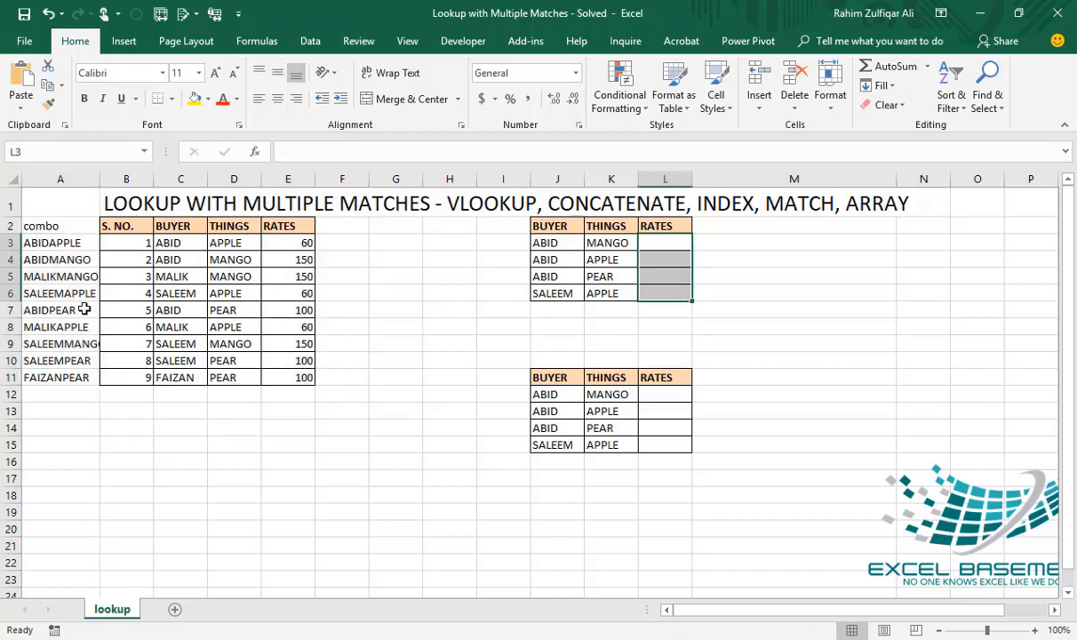
- Enter =VLOOKUP(J3&K3,$A$2:$E$11,5,FALSE) in L3, with the table range locked as absolute
left_click(662, 243)
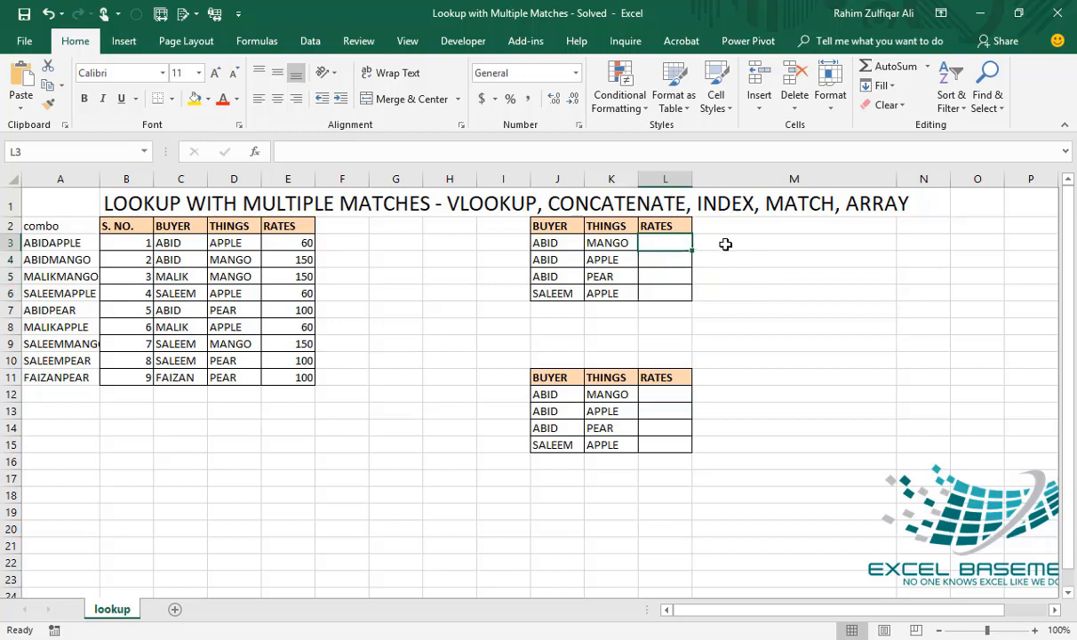
type("=vl")
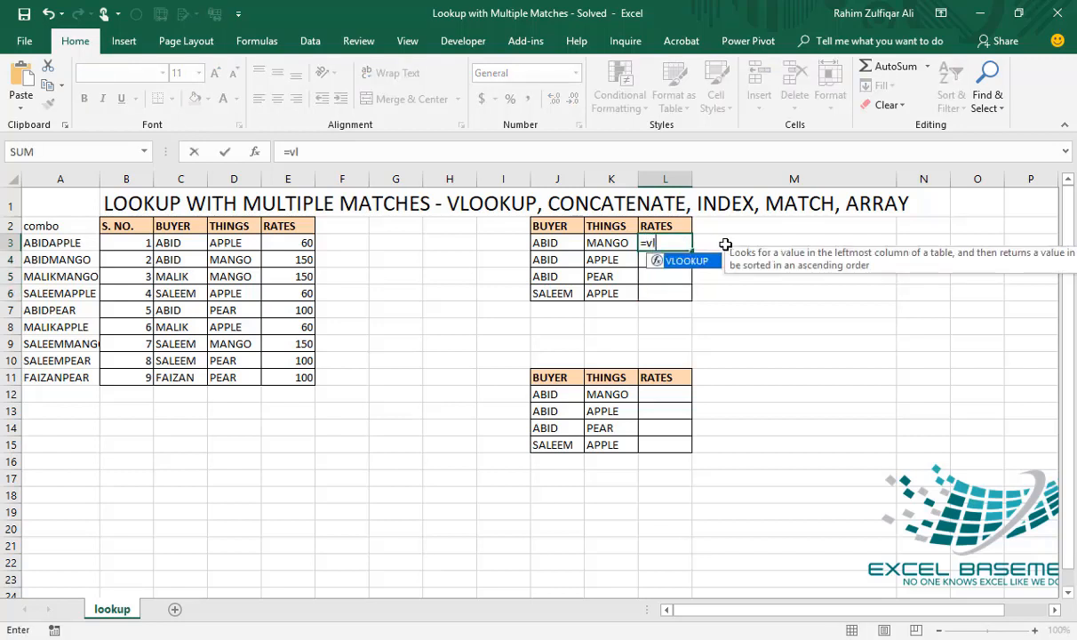
key("Tab")
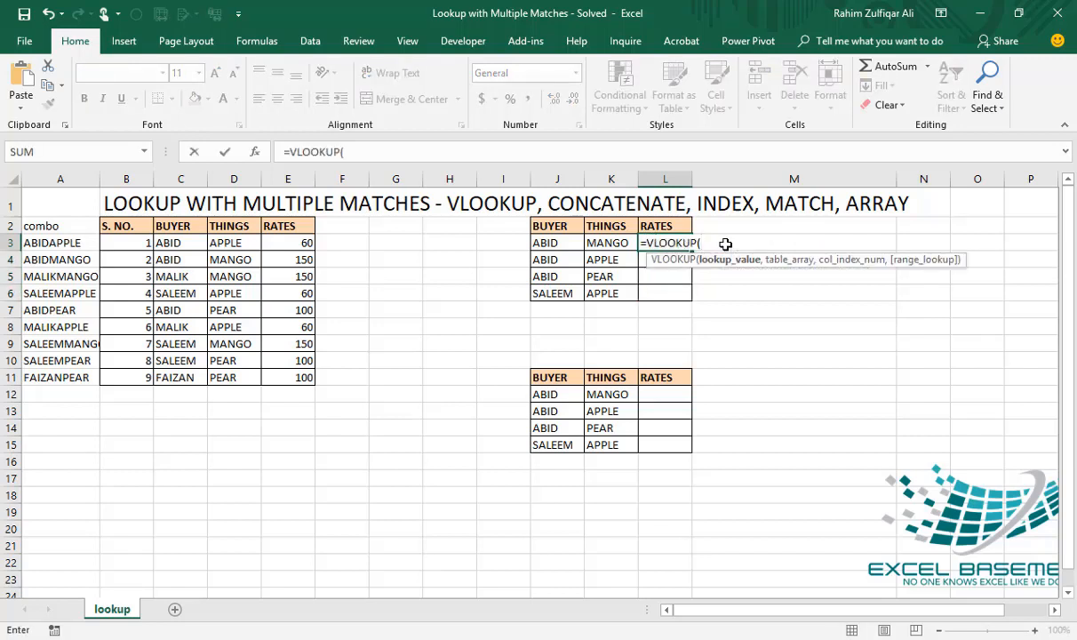
left_click(552, 243)
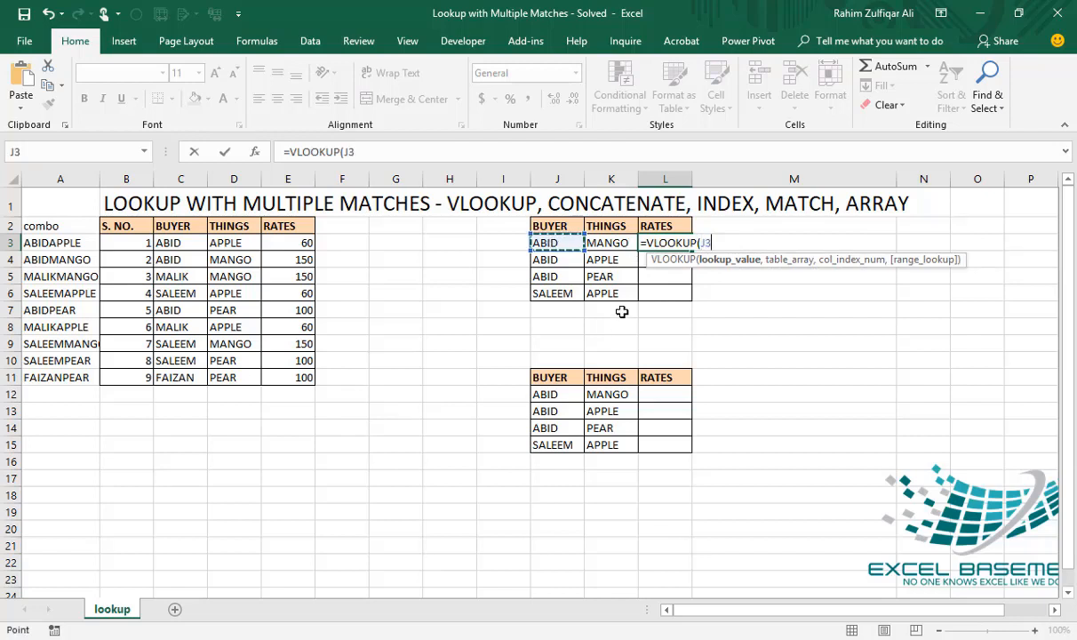
type("&")
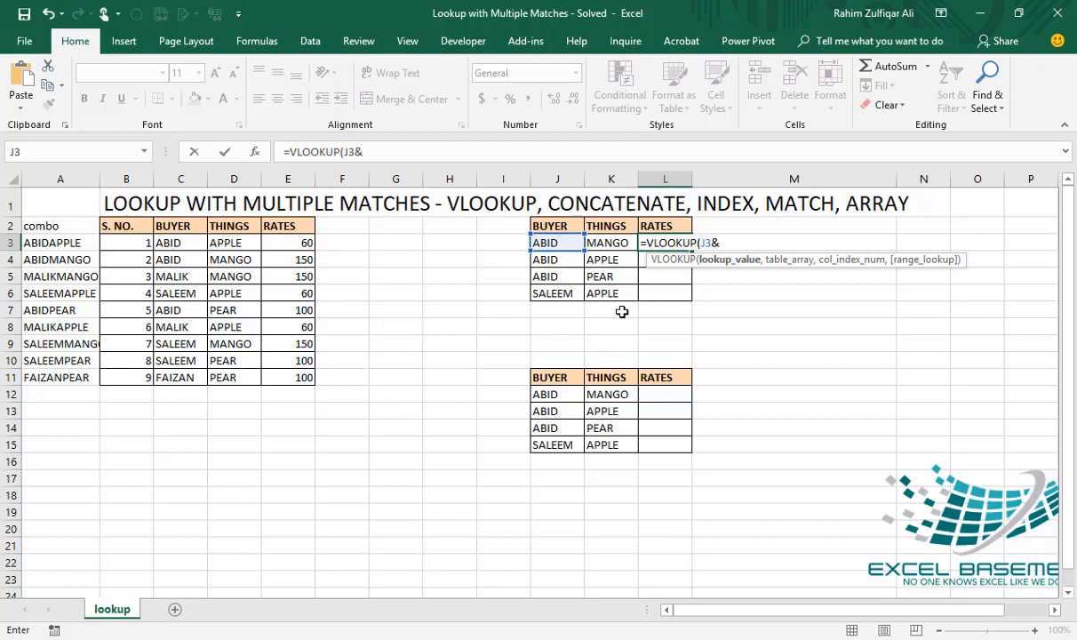
left_click(620, 243)
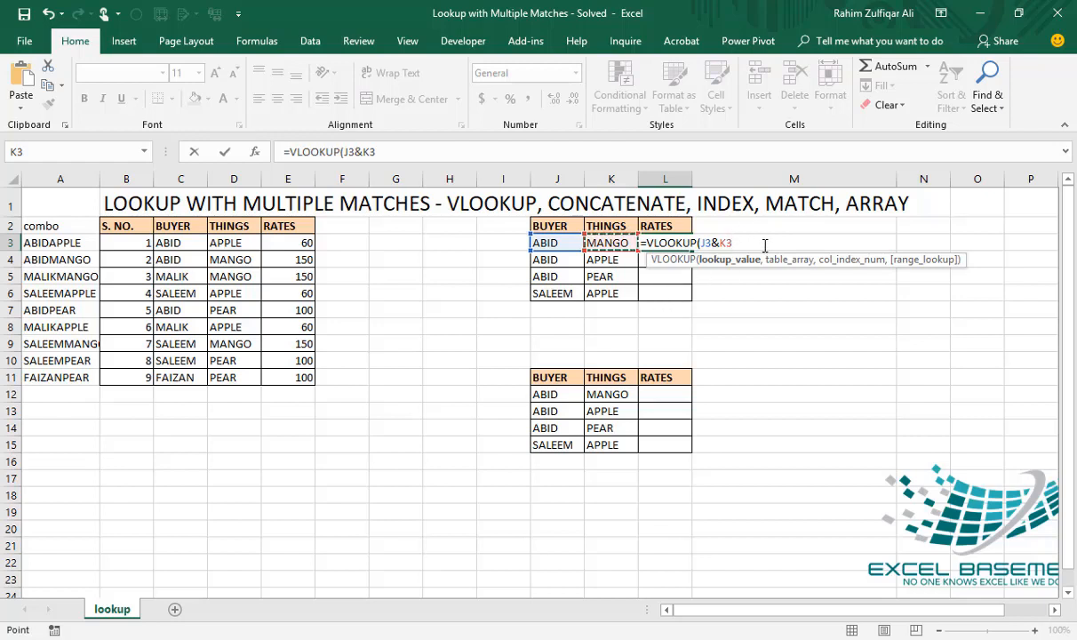
type(",")
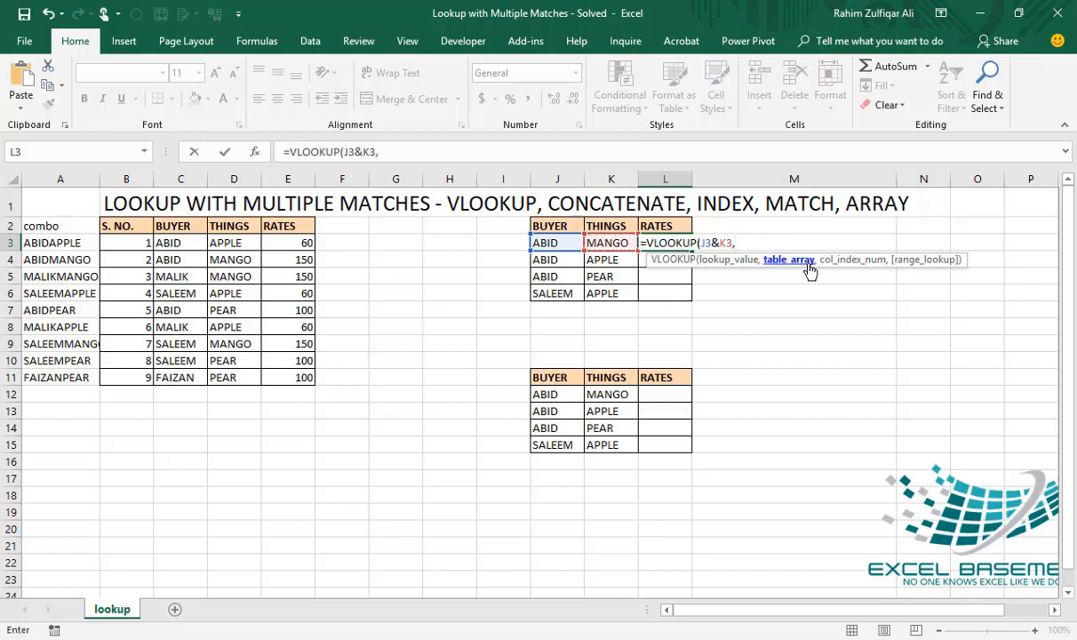
left_click_drag(81, 225, 286, 377)
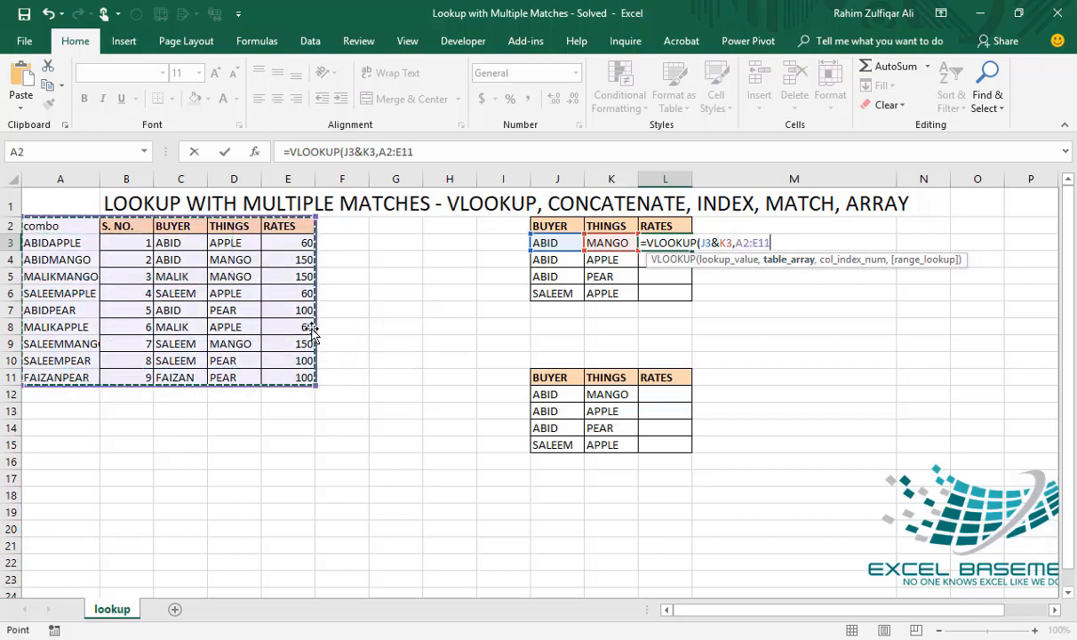
key("F4")
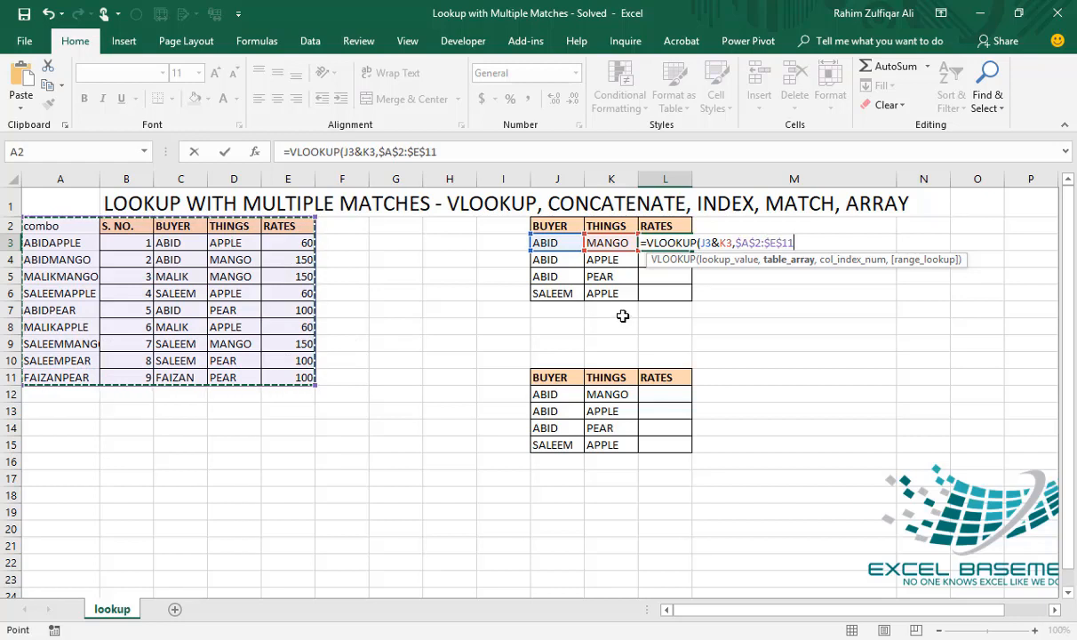
type(",")
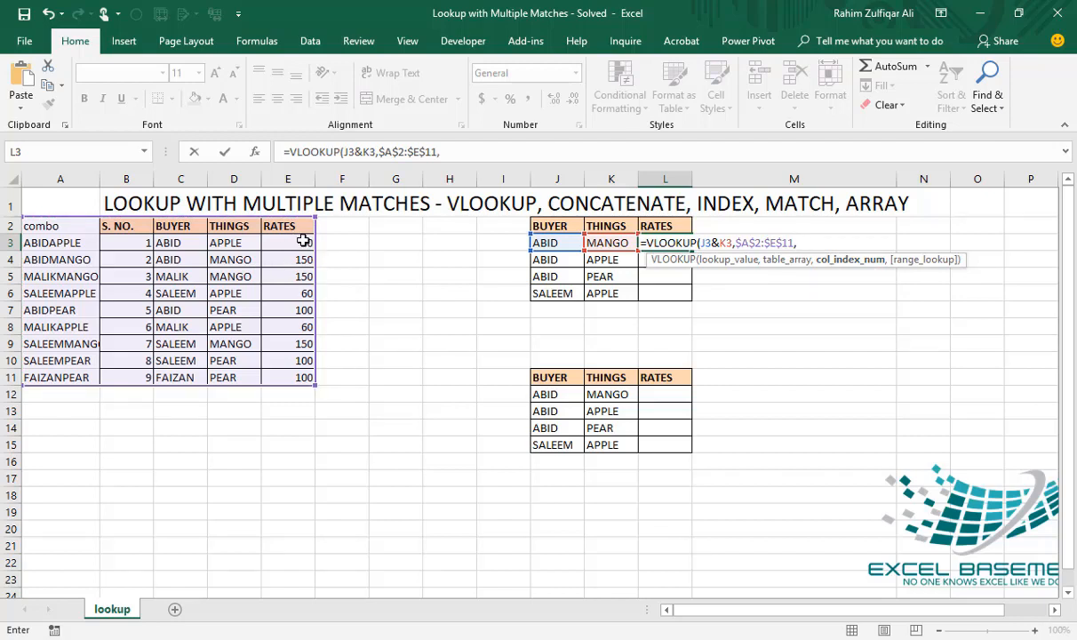
type("5,")
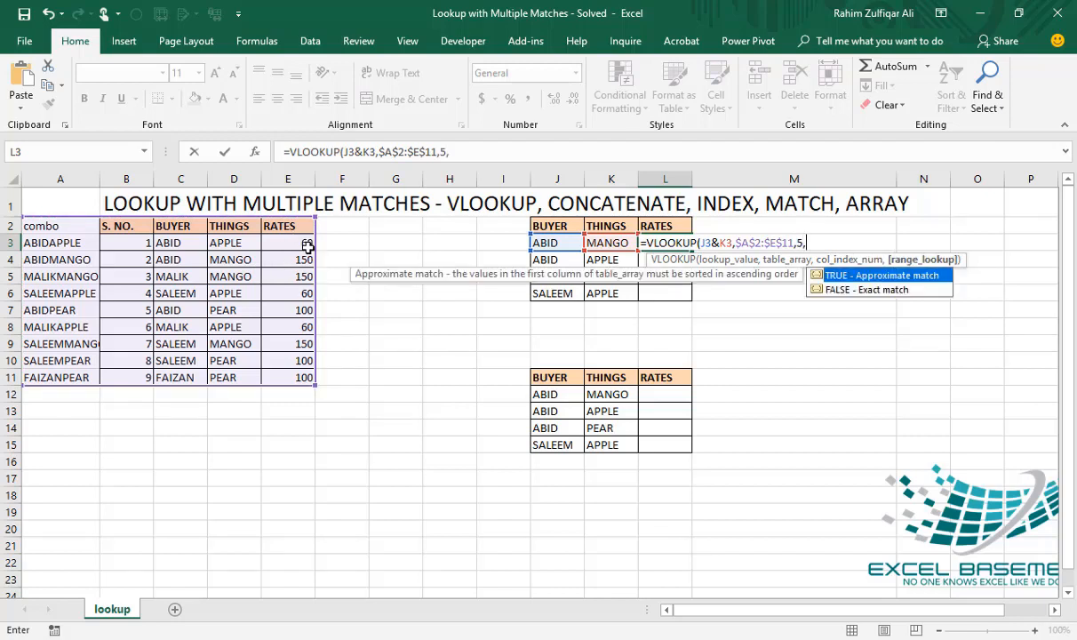
type("false)")
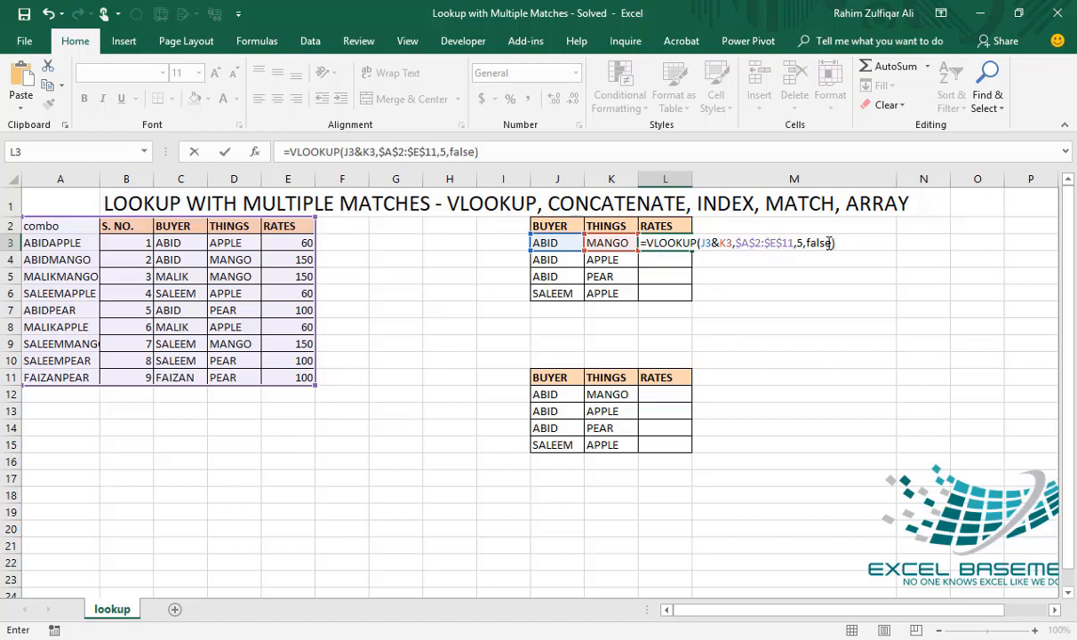
key("Return")
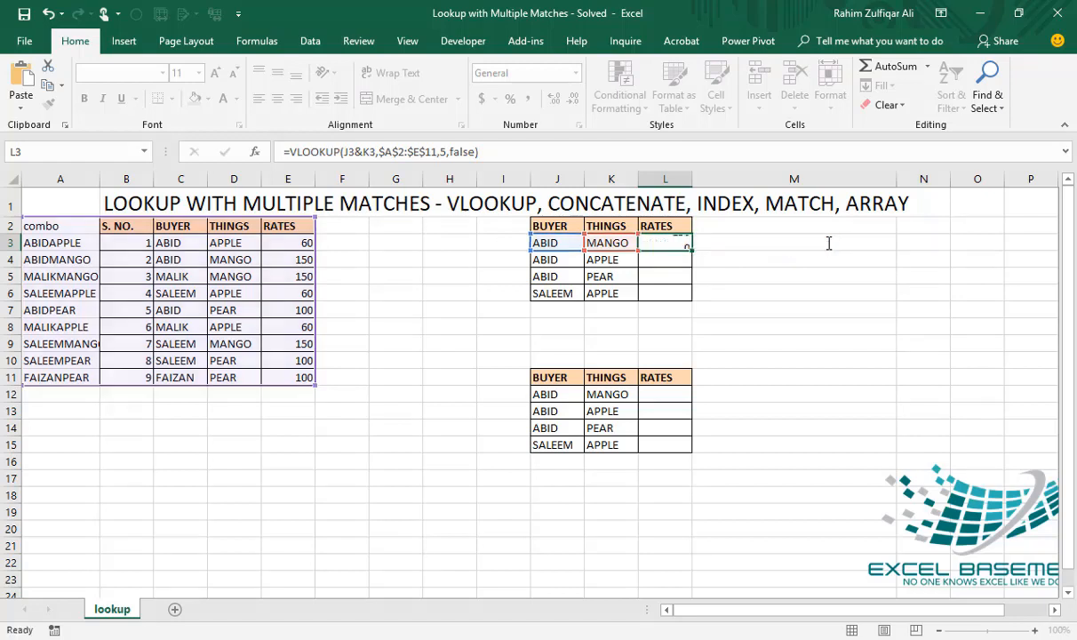
- Fill the VLOOKUP formula from L3 down through L6
left_click(681, 245)
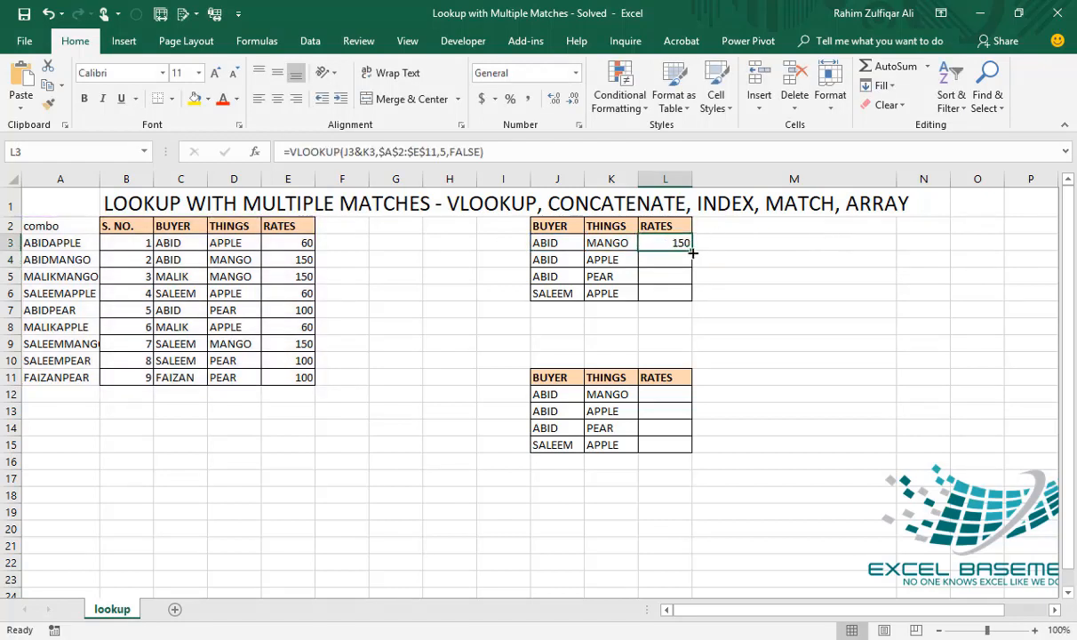
left_click_drag(692, 253, 683, 295)
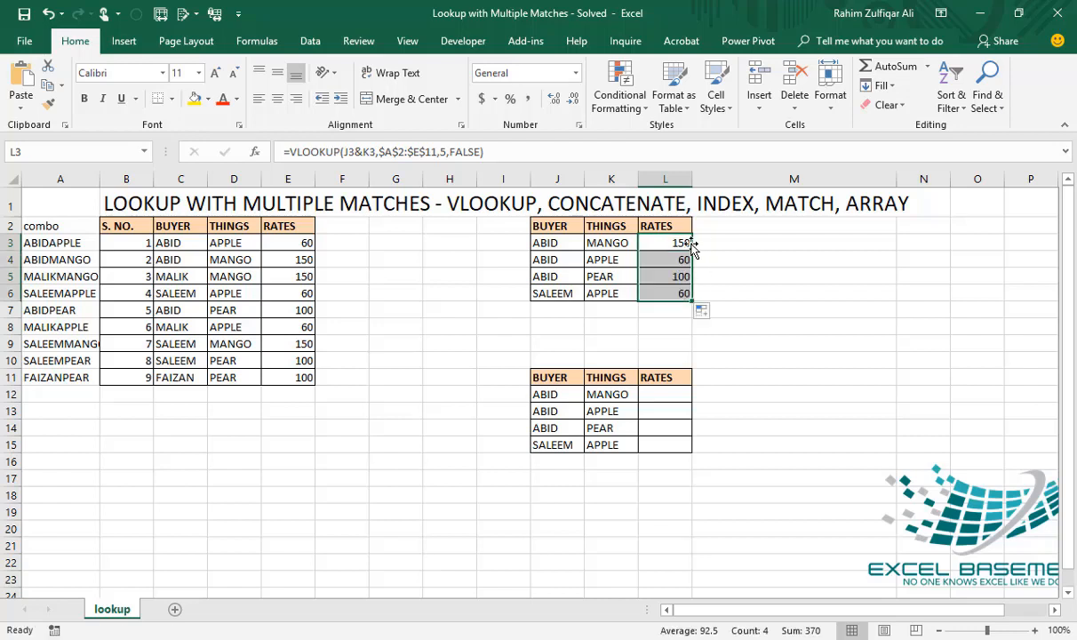
left_click(680, 245)
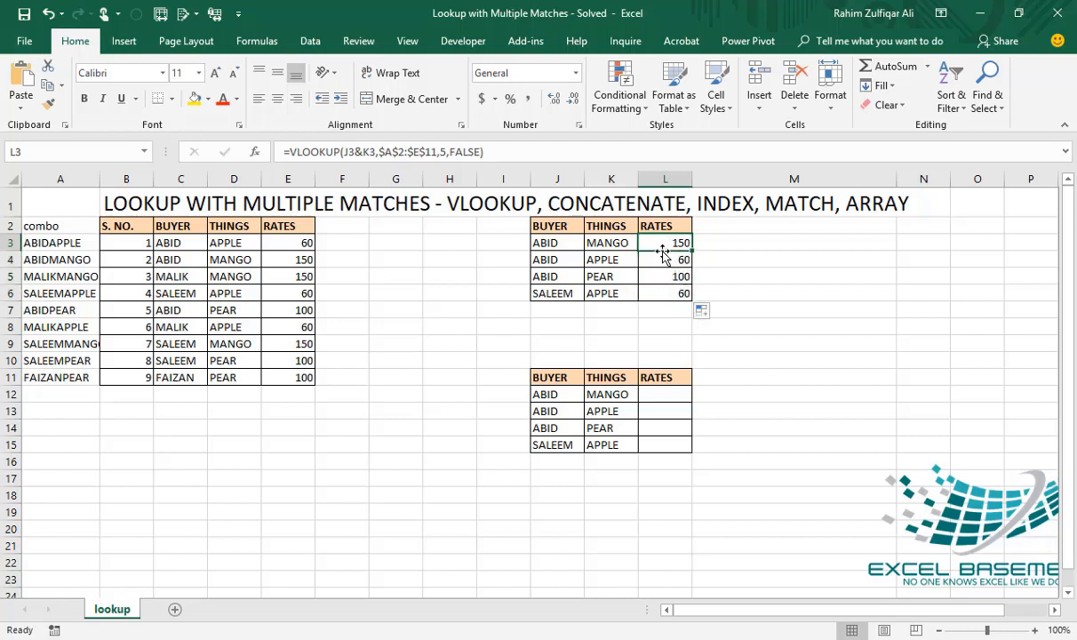
- Copy the text of the VLOOKUP formula in L3 into M3 beside the first lookup table
double_click(668, 242)
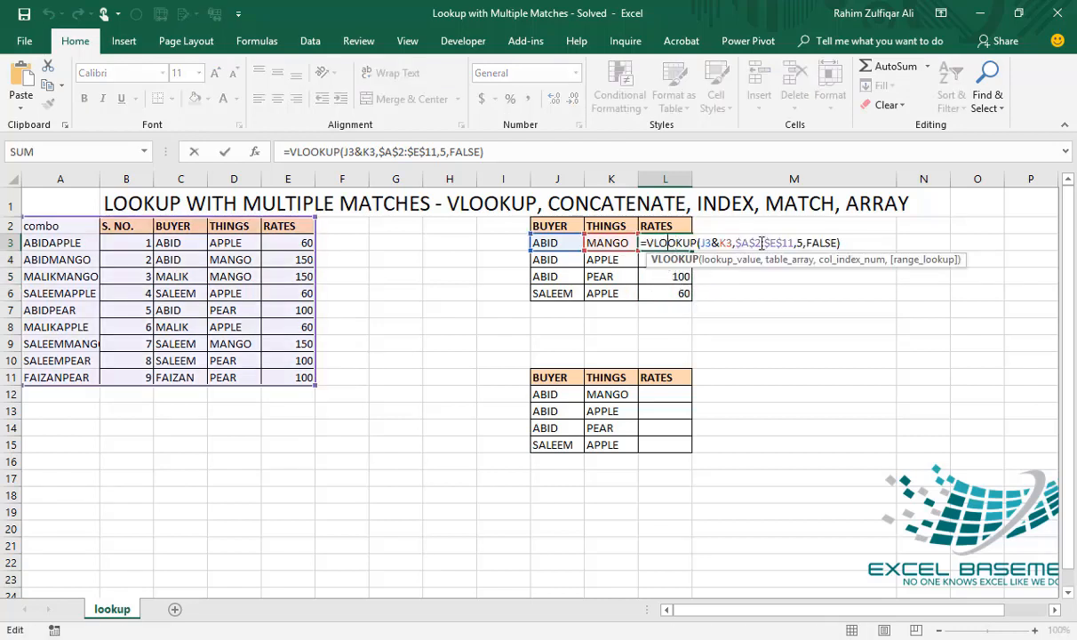
left_click(766, 243)
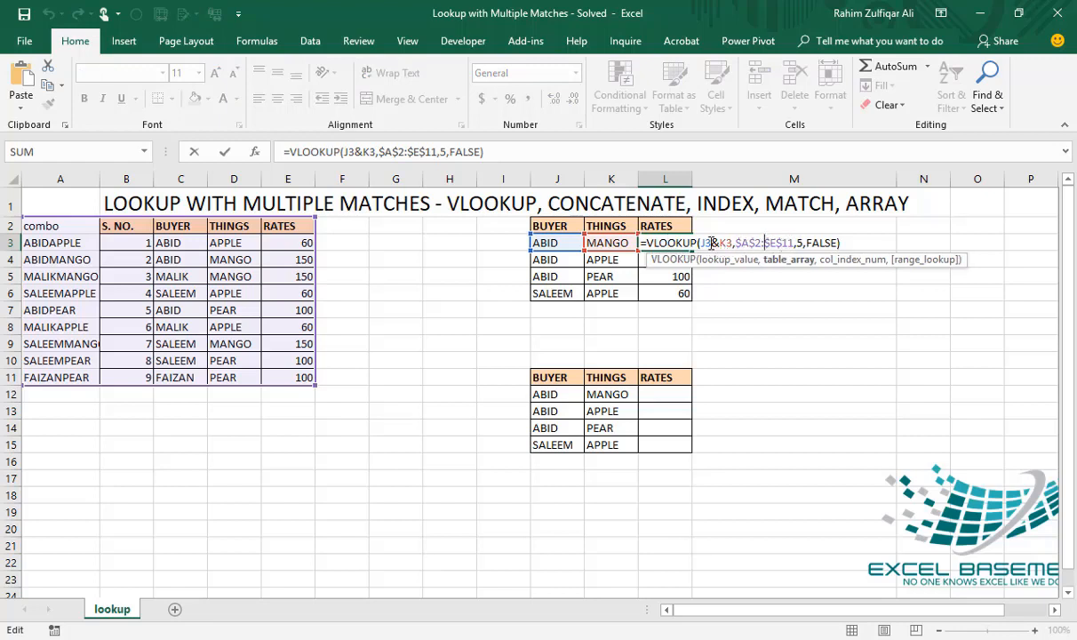
left_click(802, 244)
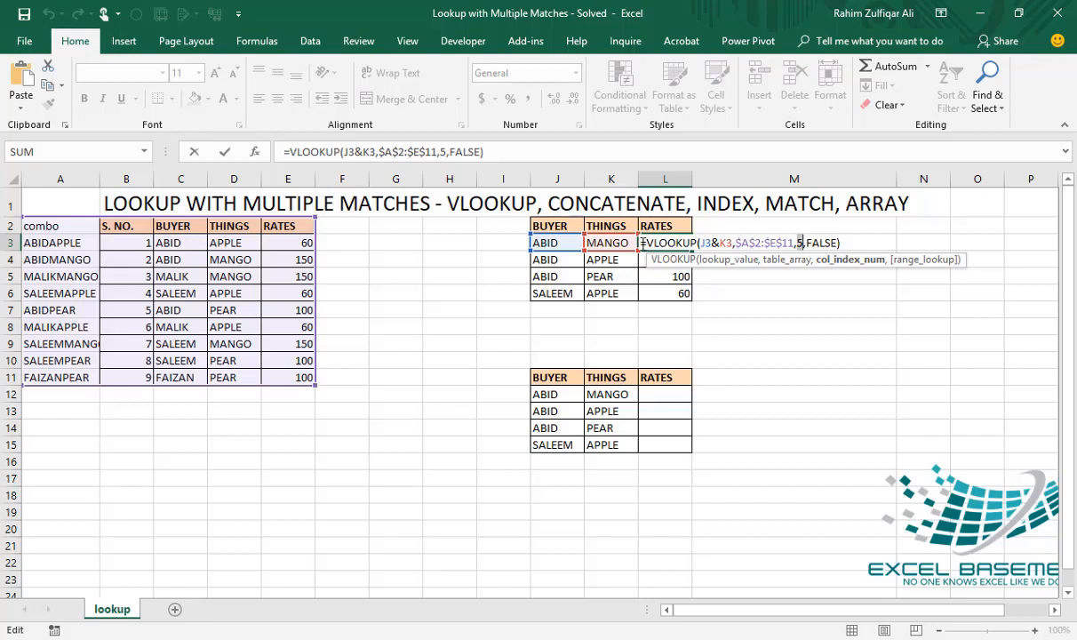
left_click_drag(643, 243, 860, 235)
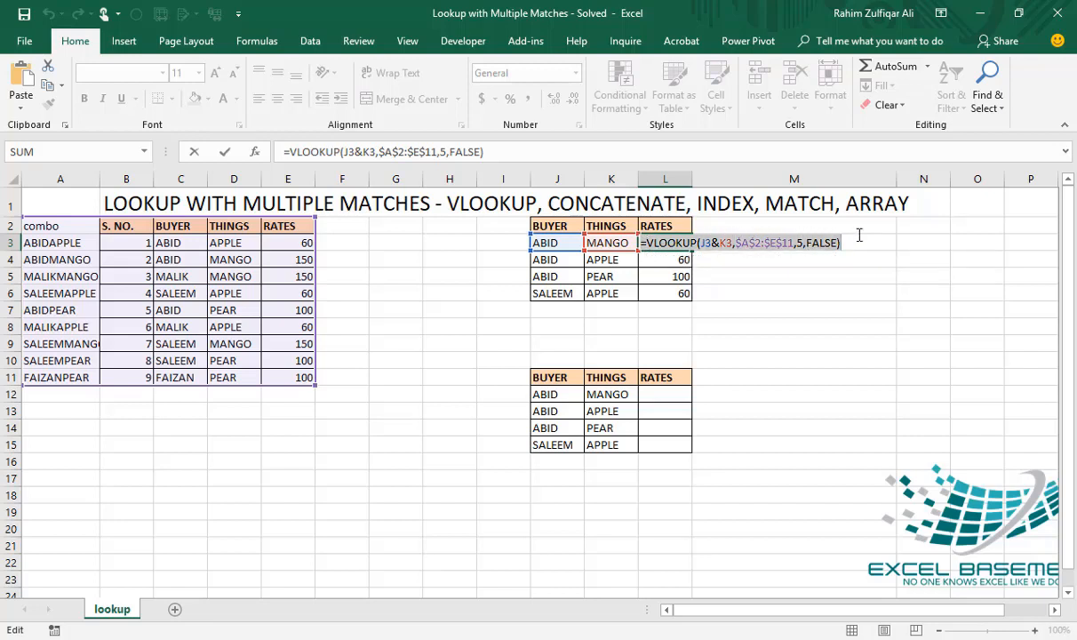
key("ctrl+c")
key("Escape")
left_click(804, 240)
key("ctrl+v")
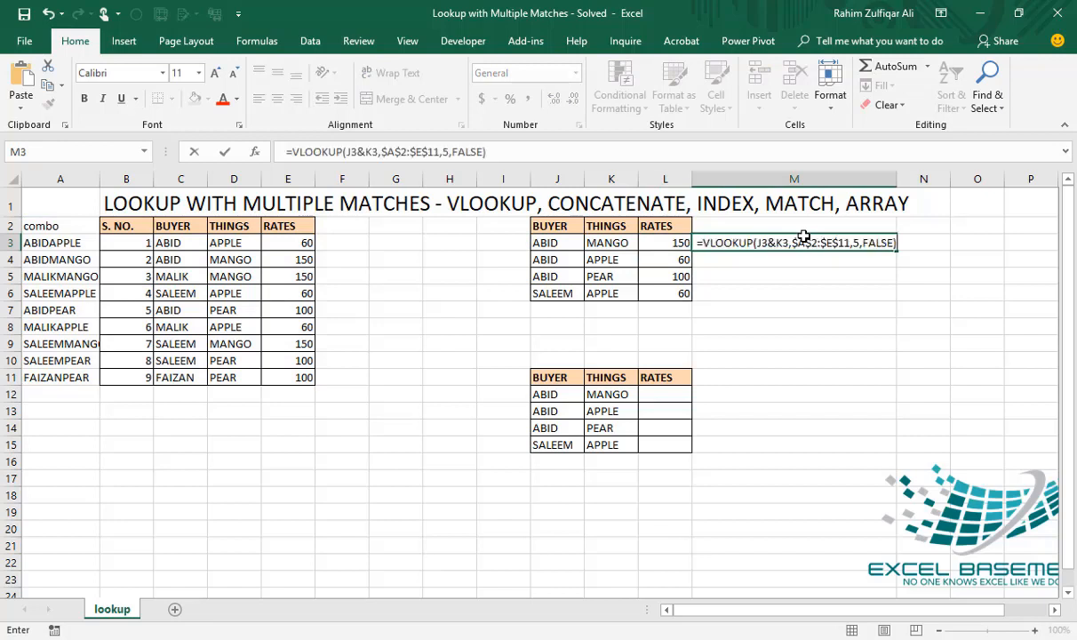
key("Return")
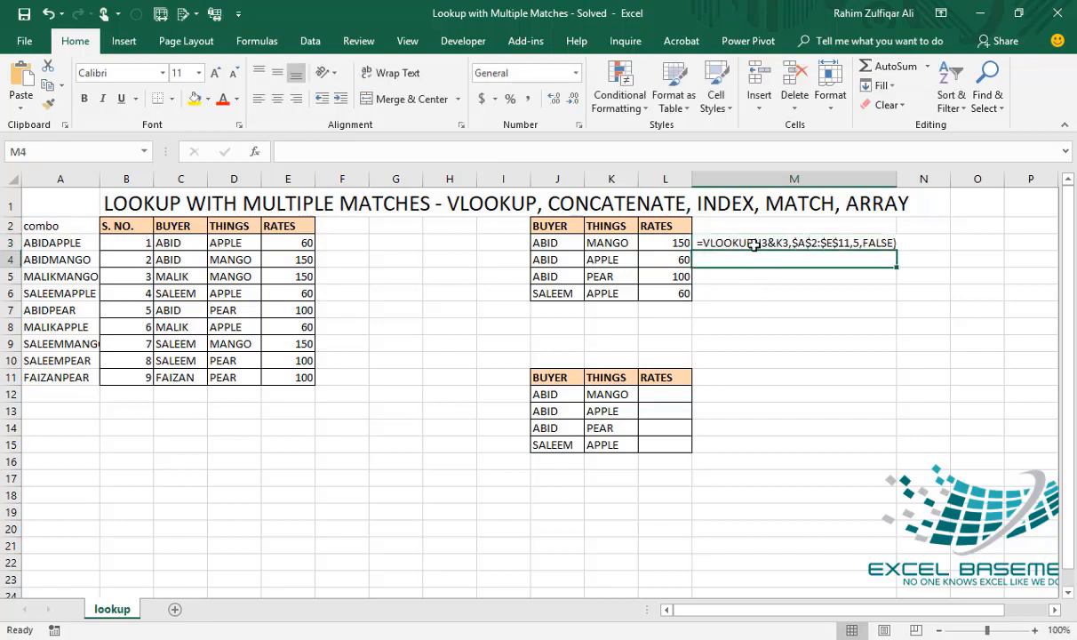
- Clear the VLOOKUP formulas from the first lookup table's RATES cells L3:L6
left_click(707, 244)
left_click_drag(680, 244, 680, 292)
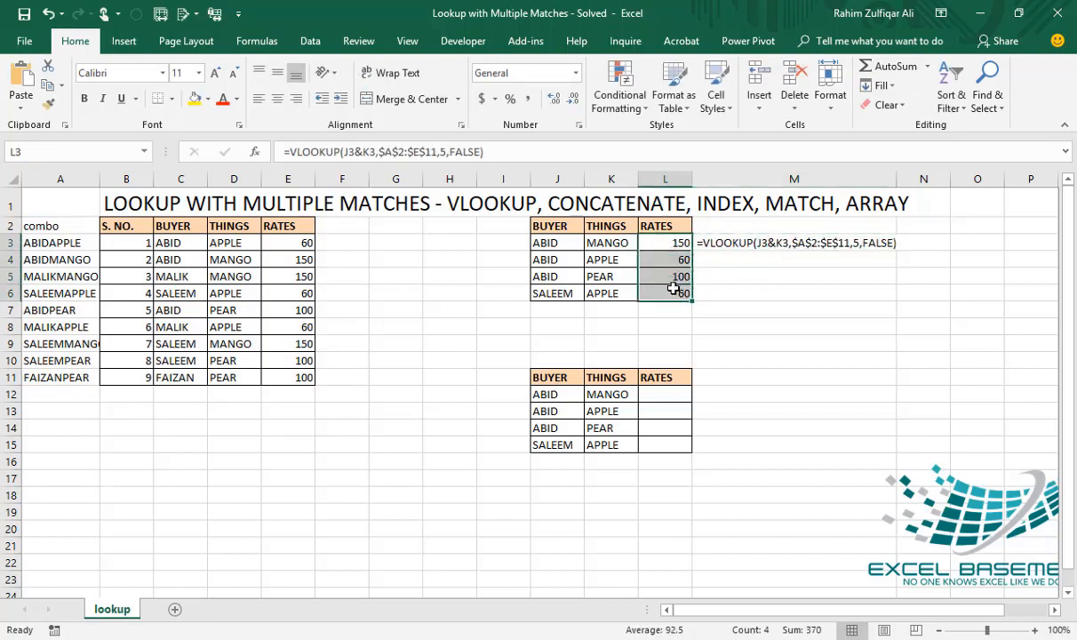
left_click(747, 240)
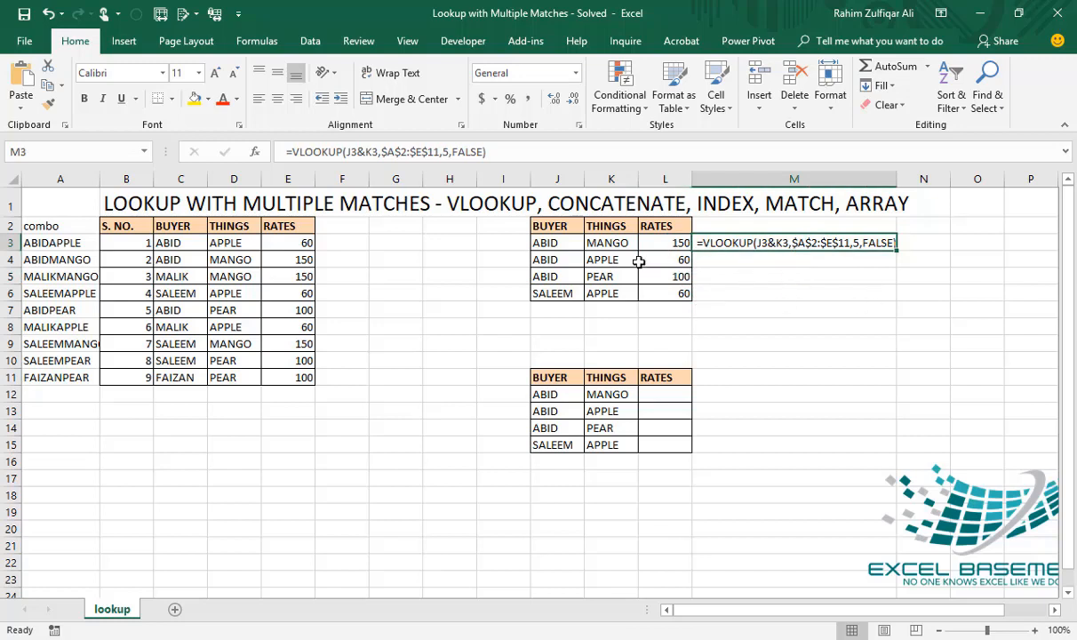
left_click(661, 246)
left_click_drag(661, 247, 665, 293)
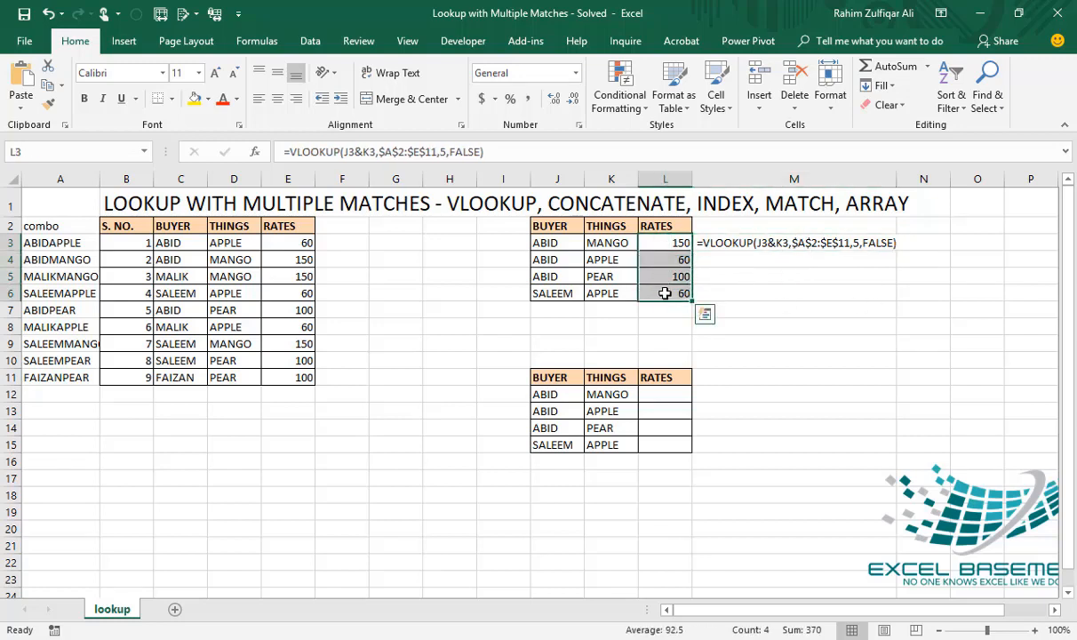
key("Delete")
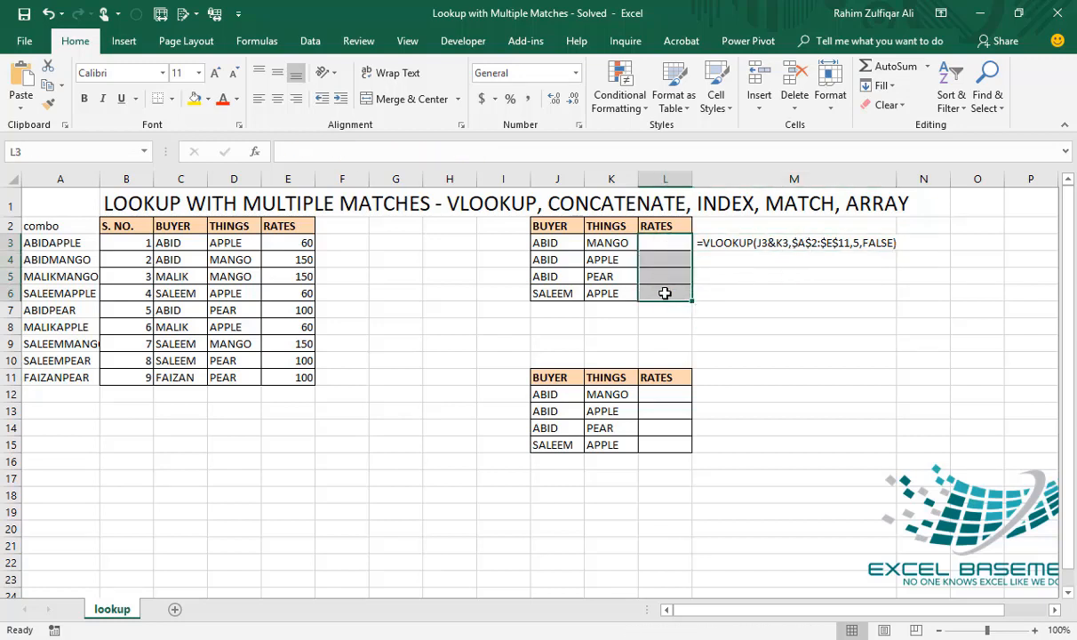
- Name the source range A2:E11 "database"
left_click(58, 243)
left_click_drag(69, 226, 290, 377)
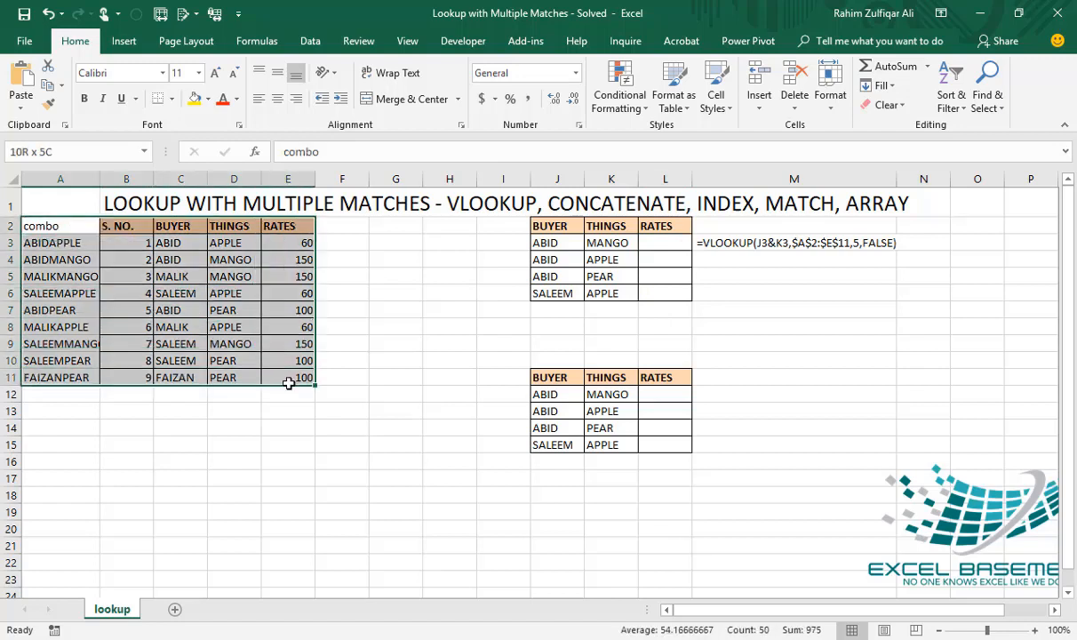
left_click(97, 147)
type("database")
key("Return")
- Start a VLOOKUP formula in L3 with J3&K3 as the lookup value and the named range database as the table array
left_click(680, 242)
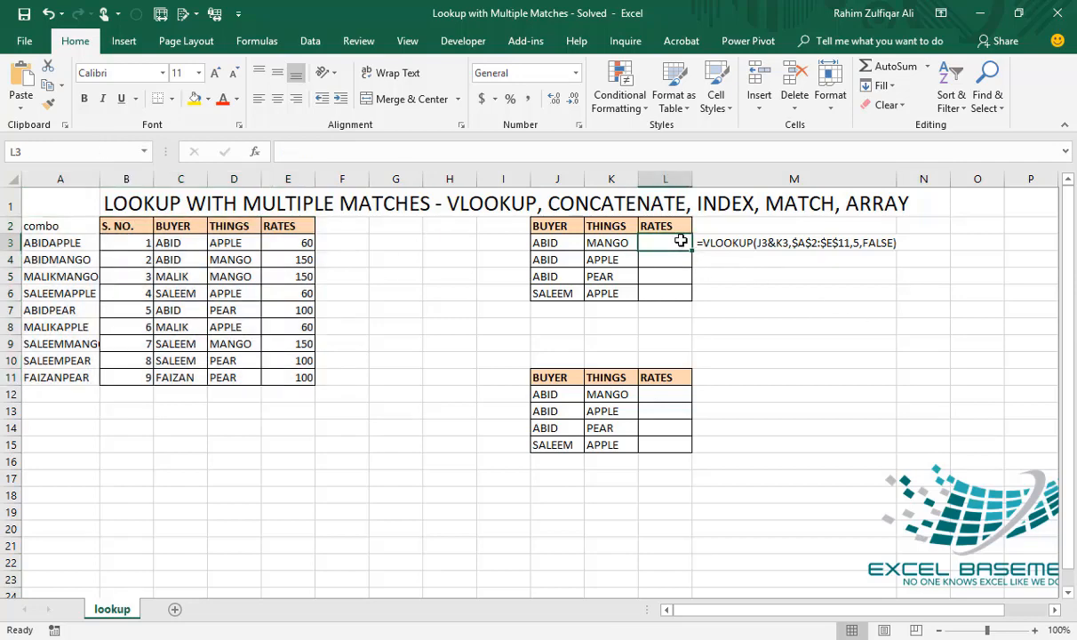
type("=vl")
key("Tab")
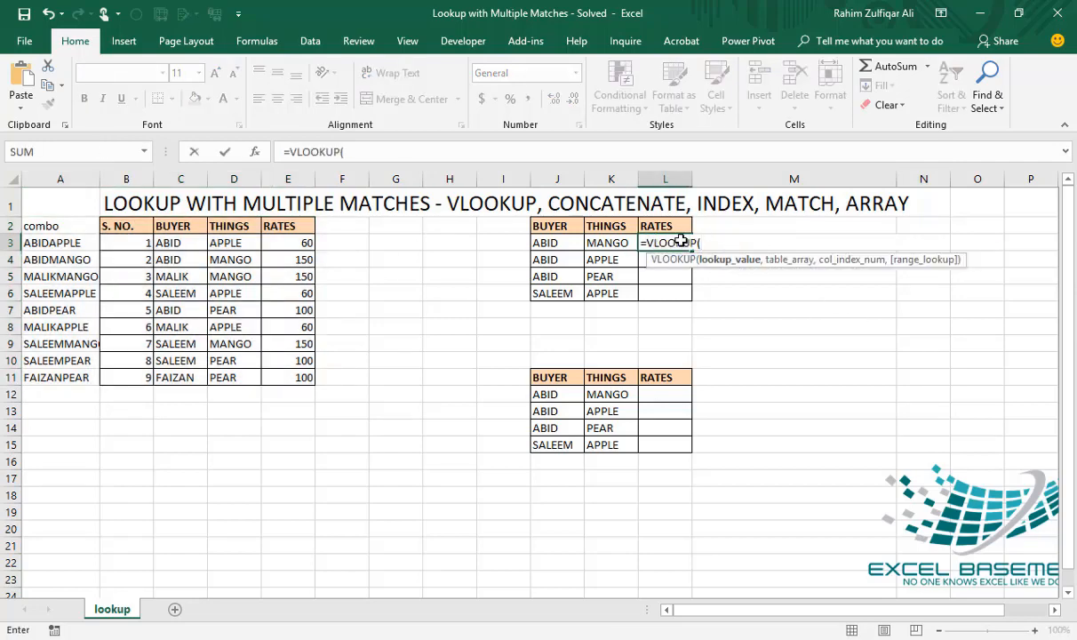
left_click(554, 242)
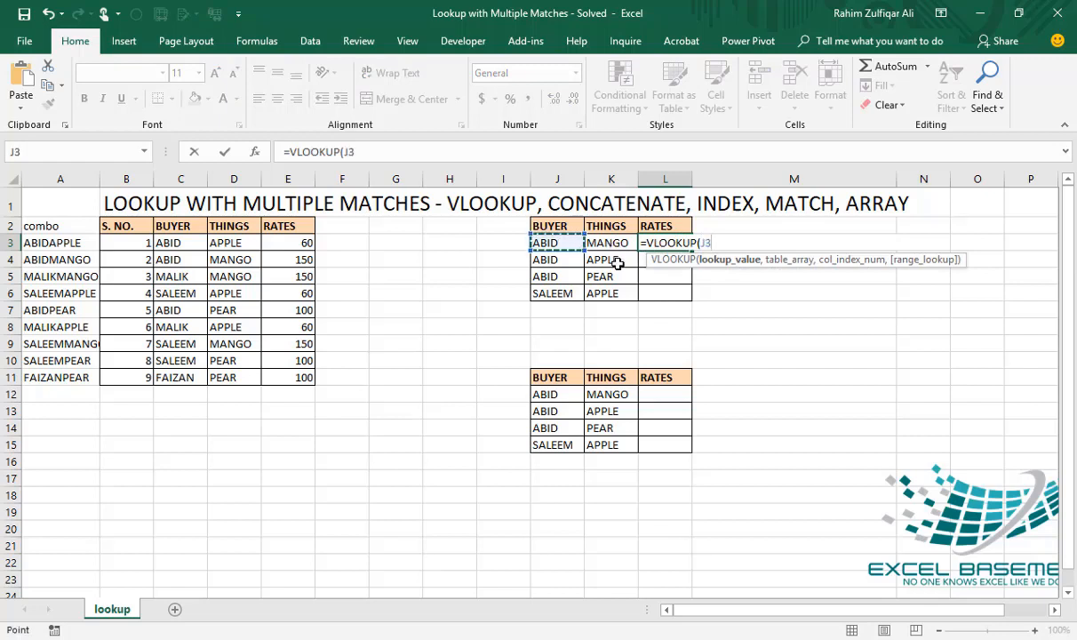
type("&")
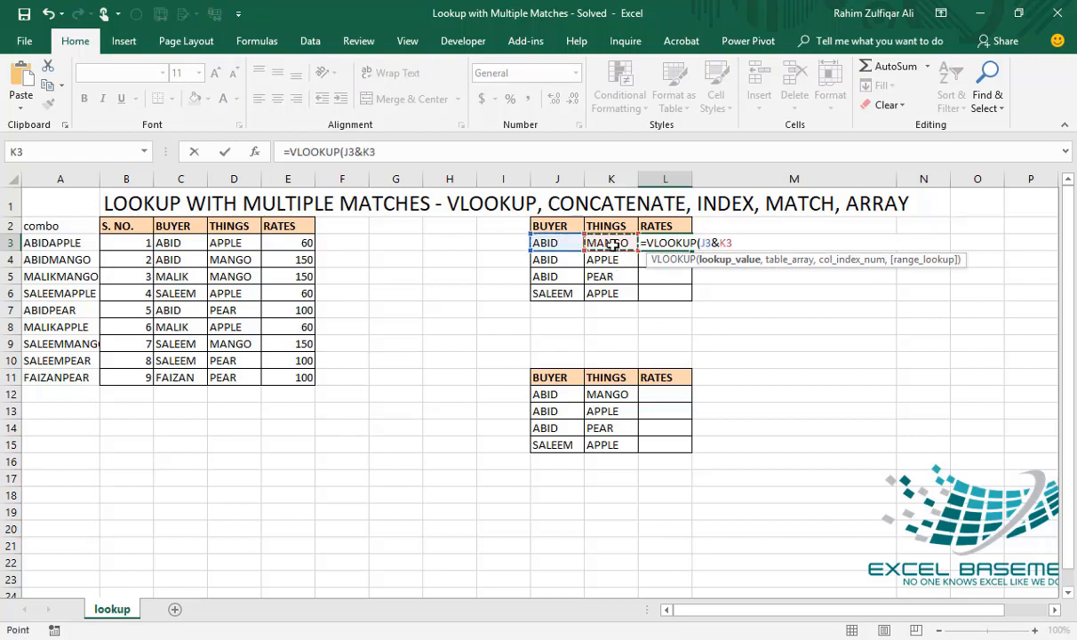
type(",")
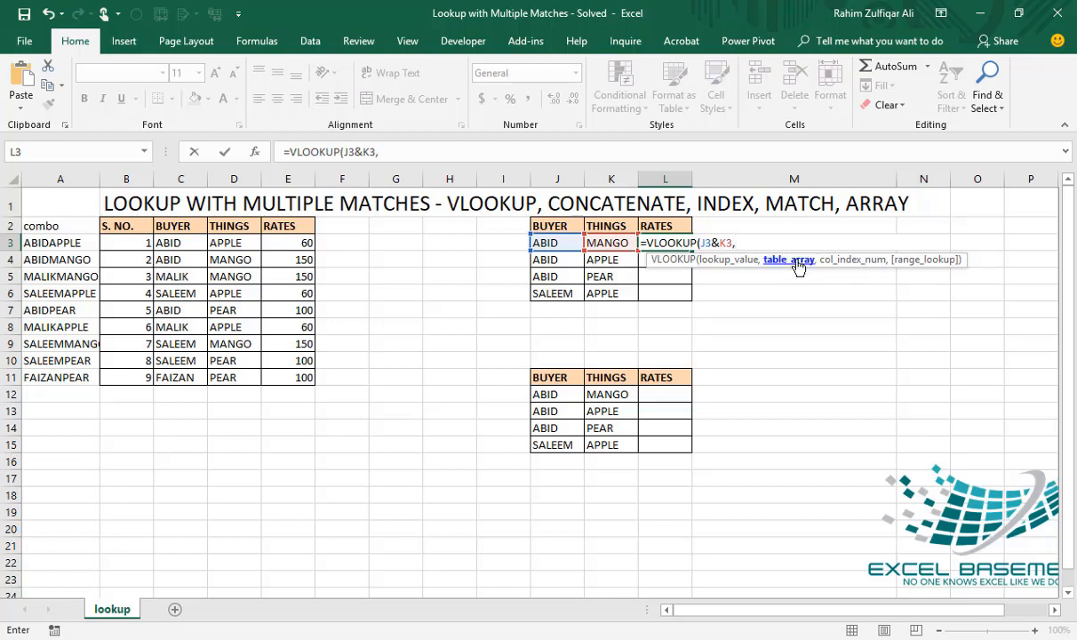
type("da")
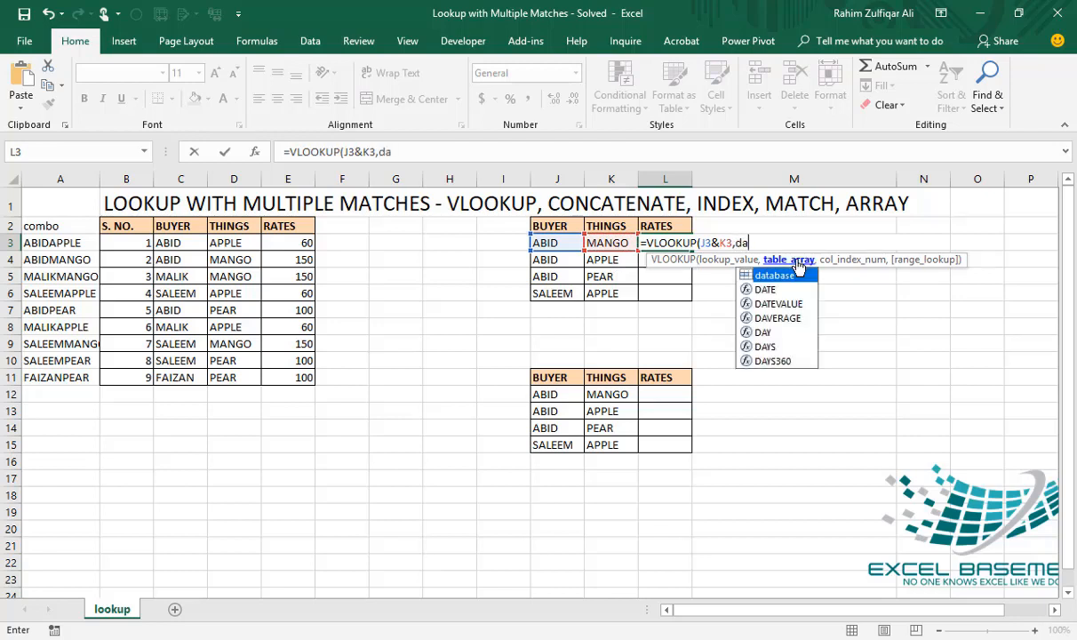
type("tabase")
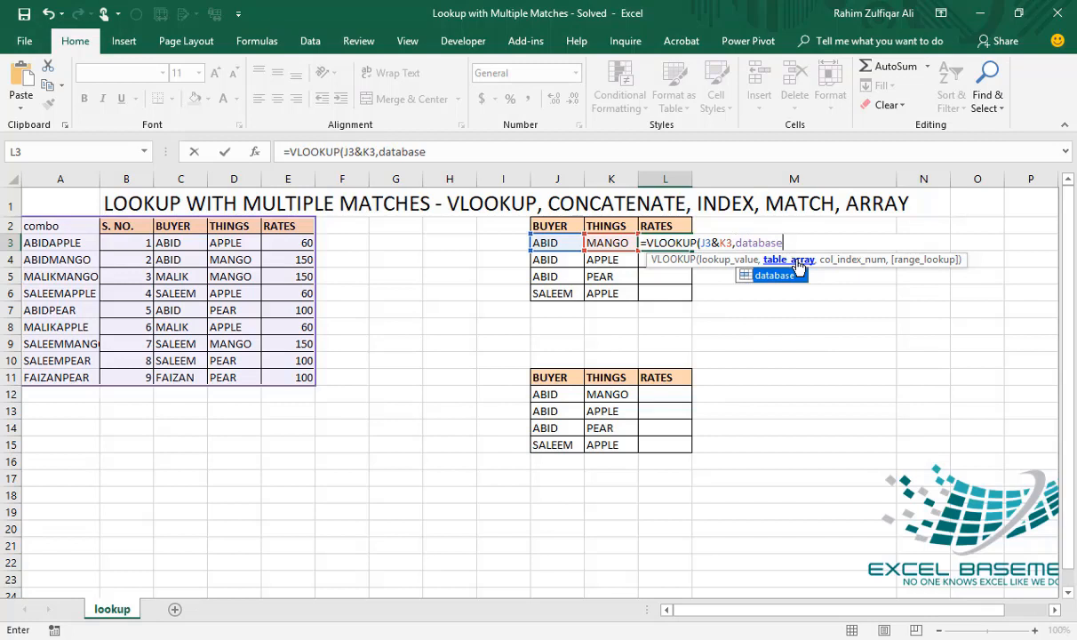
type(",")
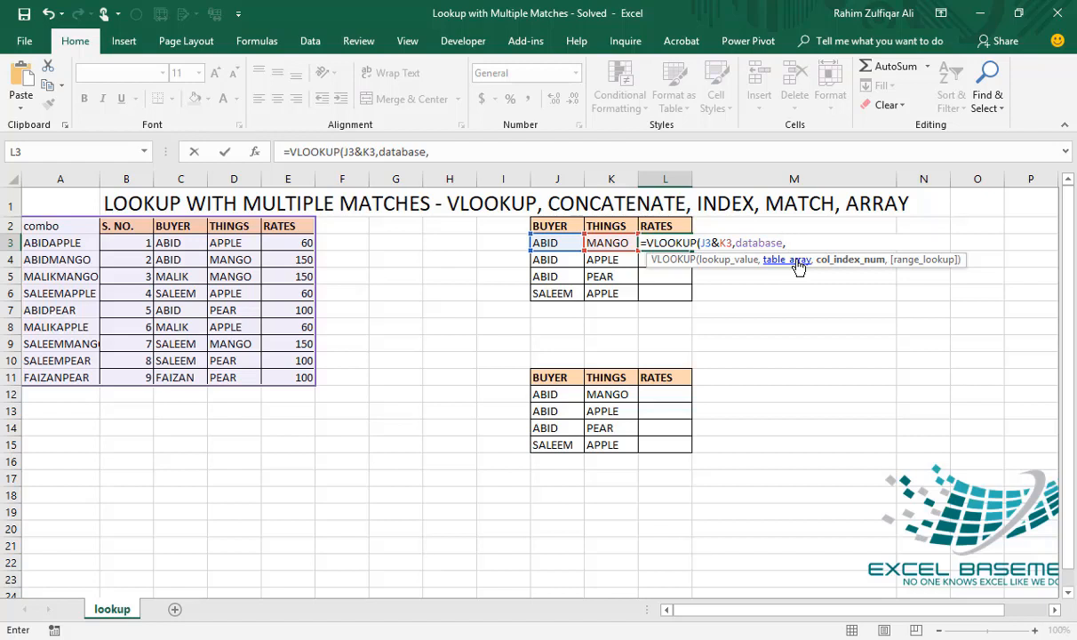
- Add MATCH($L$2,$A$2:$E$2,0) as the column index number of the VLOOKUP in L3
type("mat")
key("Tab")
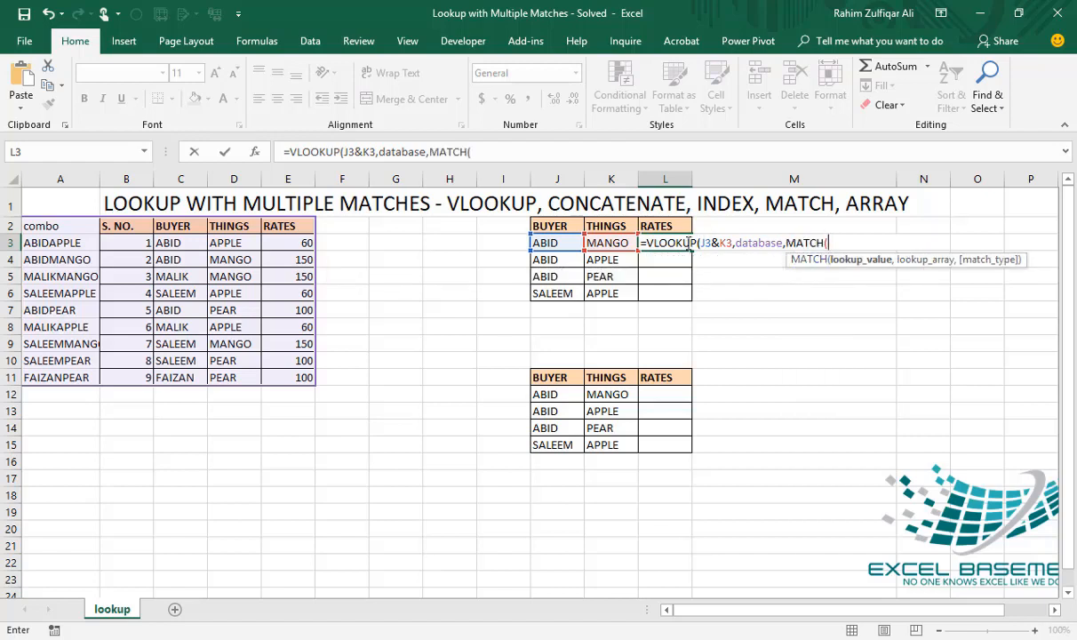
left_click(662, 226)
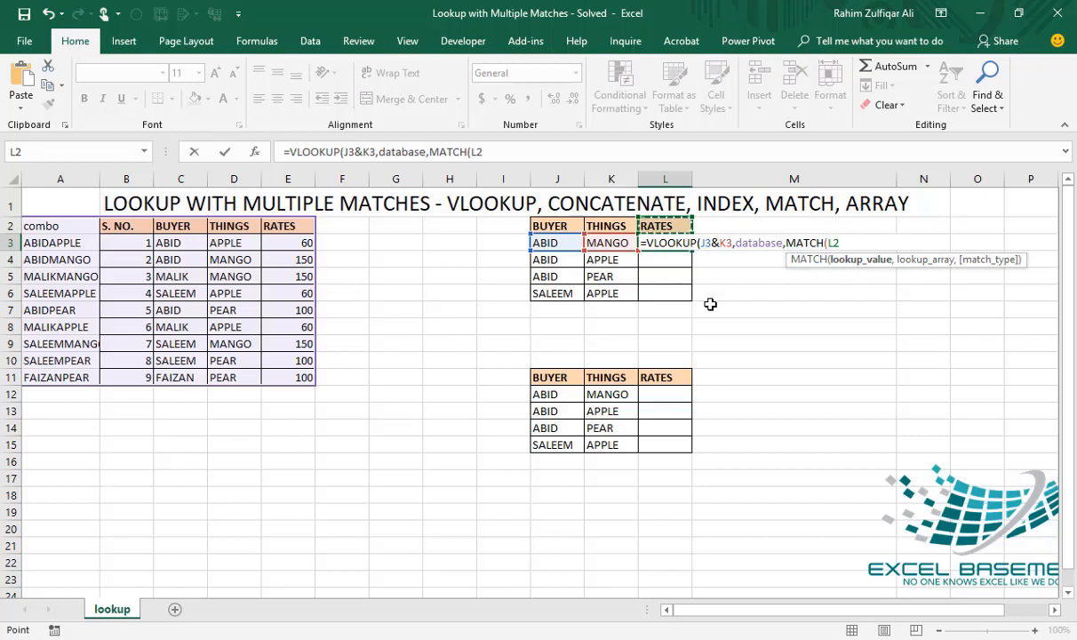
key("F4")
type(",")
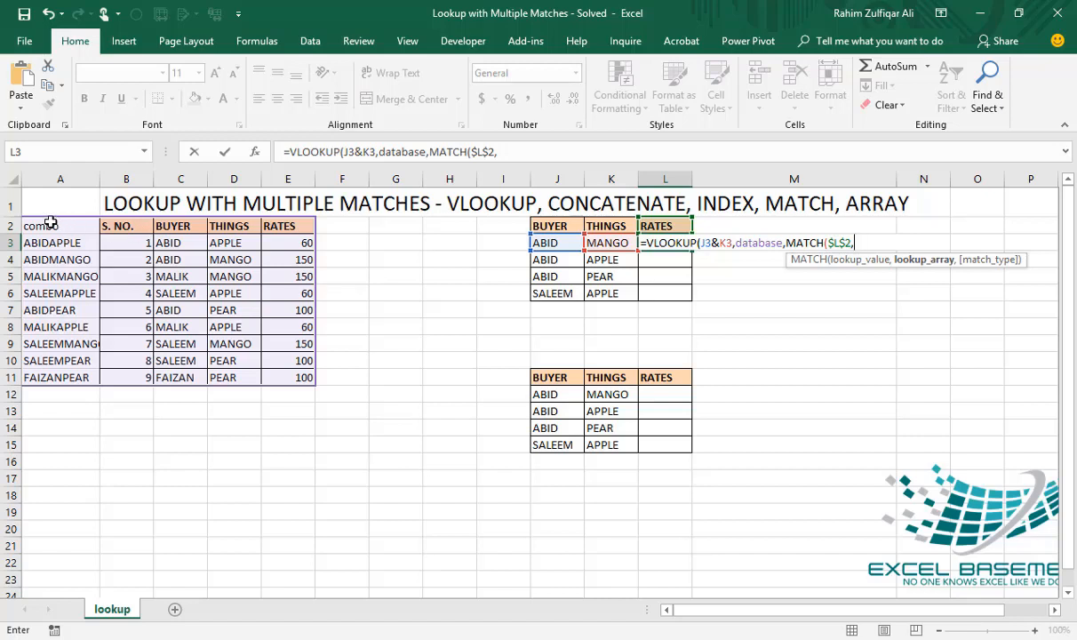
left_click_drag(51, 222, 307, 222)
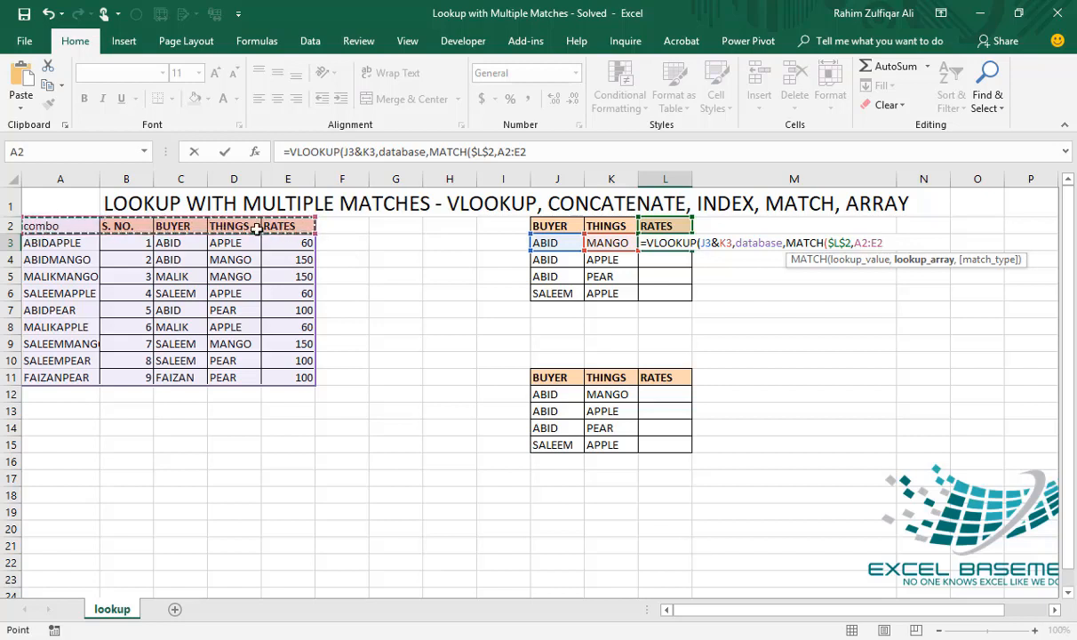
key("F4")
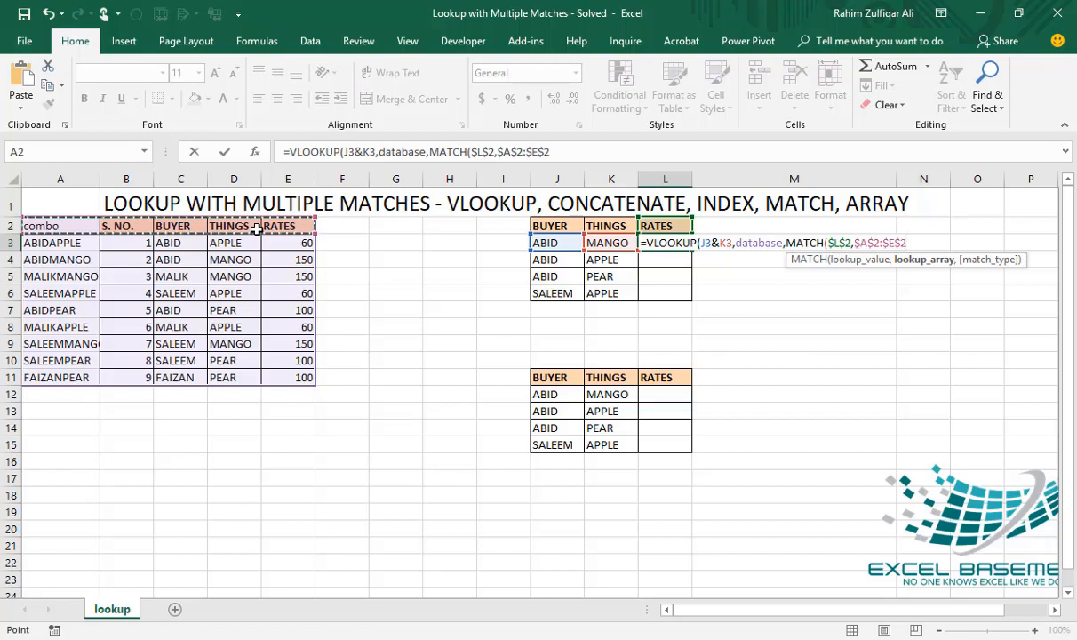
type(",0")
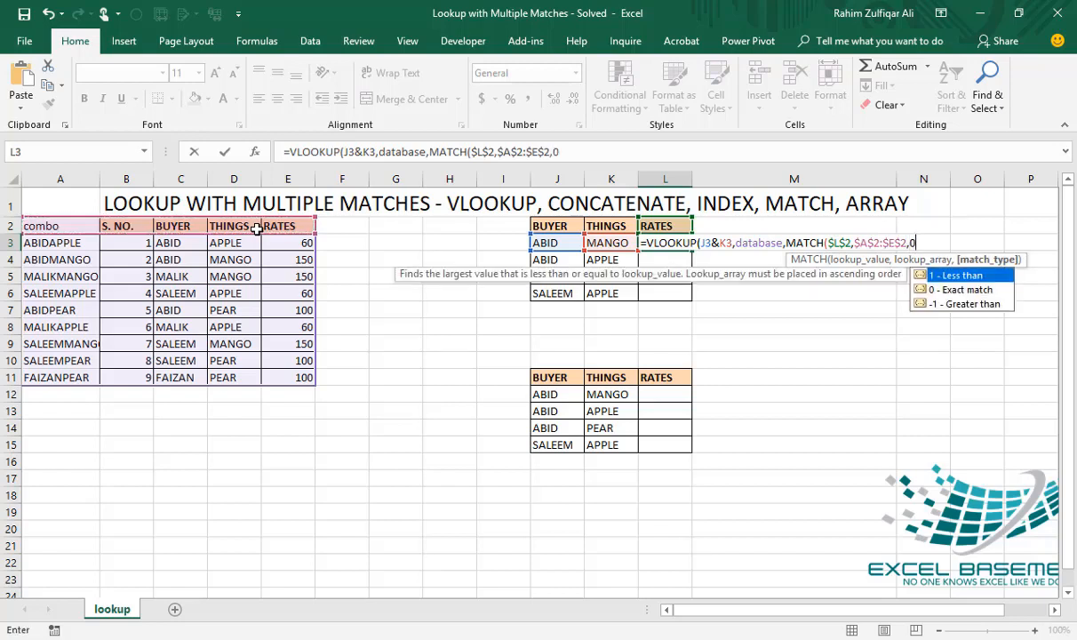
type(")")
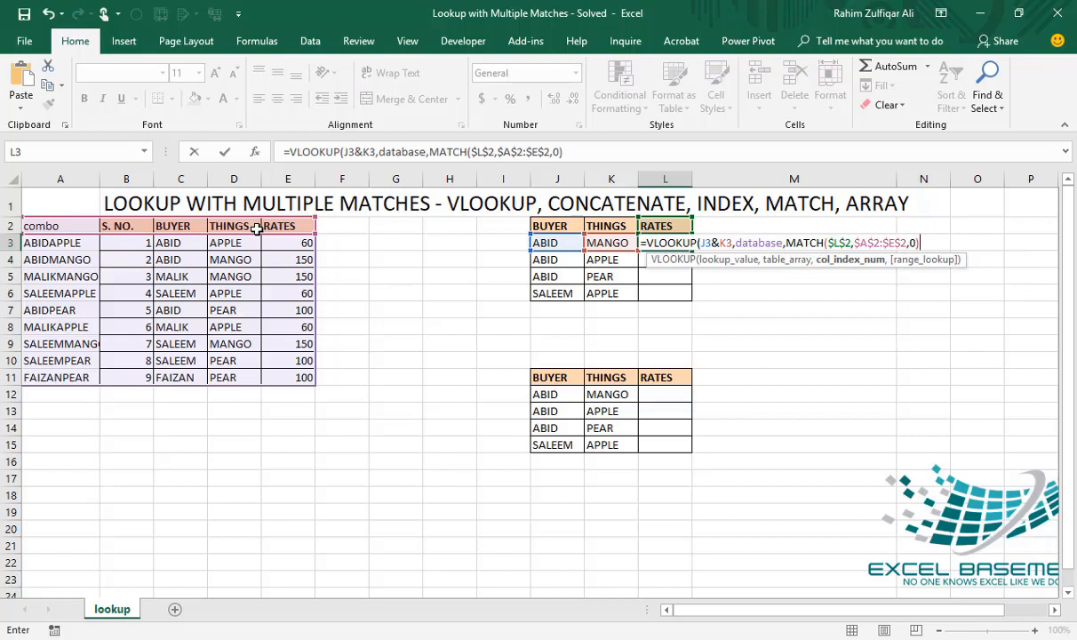
- Complete the VLOOKUP formula in L3 with FALSE as the range lookup for an exact match
type(",")
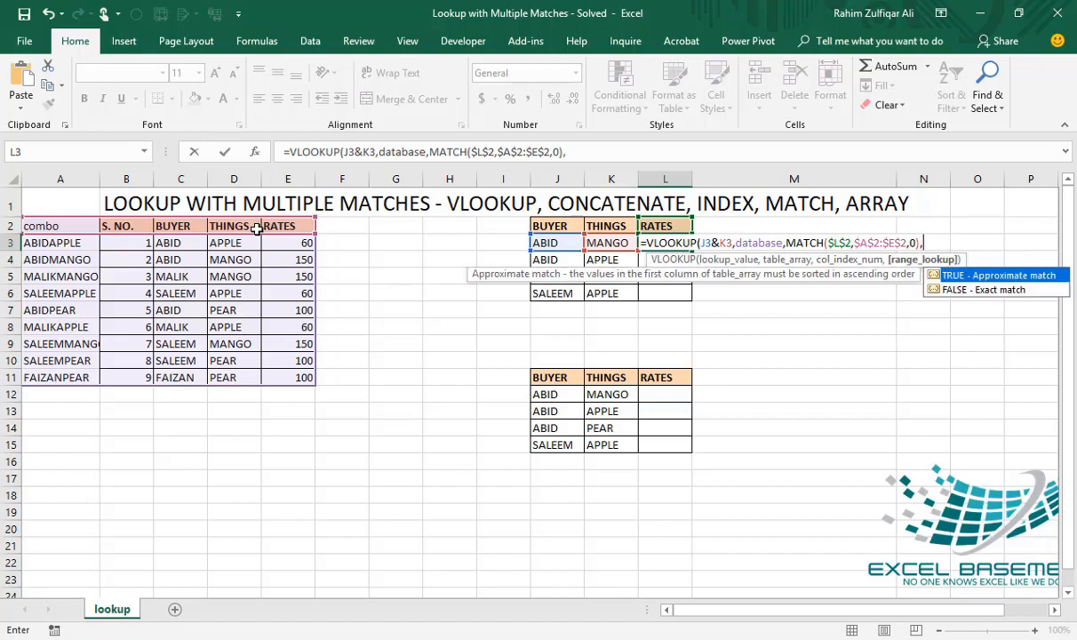
type("false")
key("Tab")
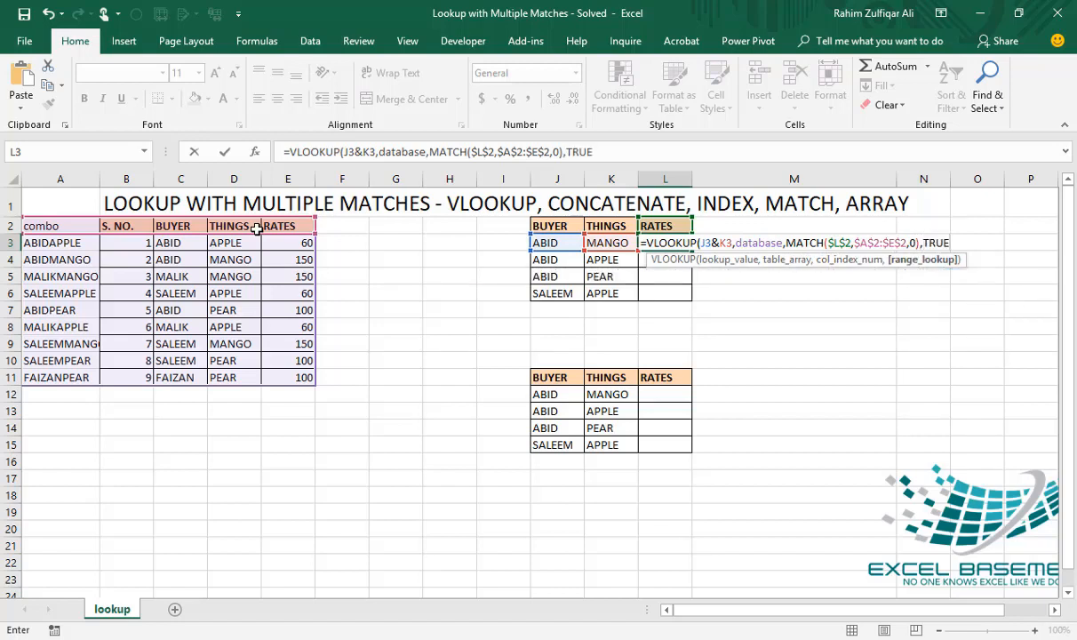
key("BackSpace")
key("BackSpace")
key("BackSpace")
key("BackSpace")
key("Down")
key("Tab")
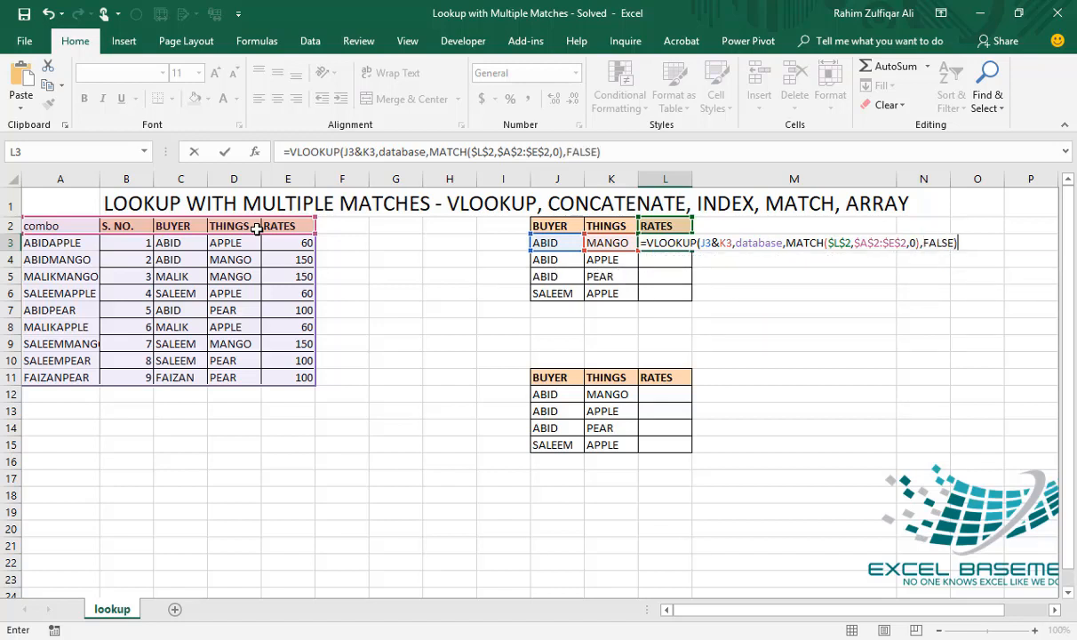
key("Return")
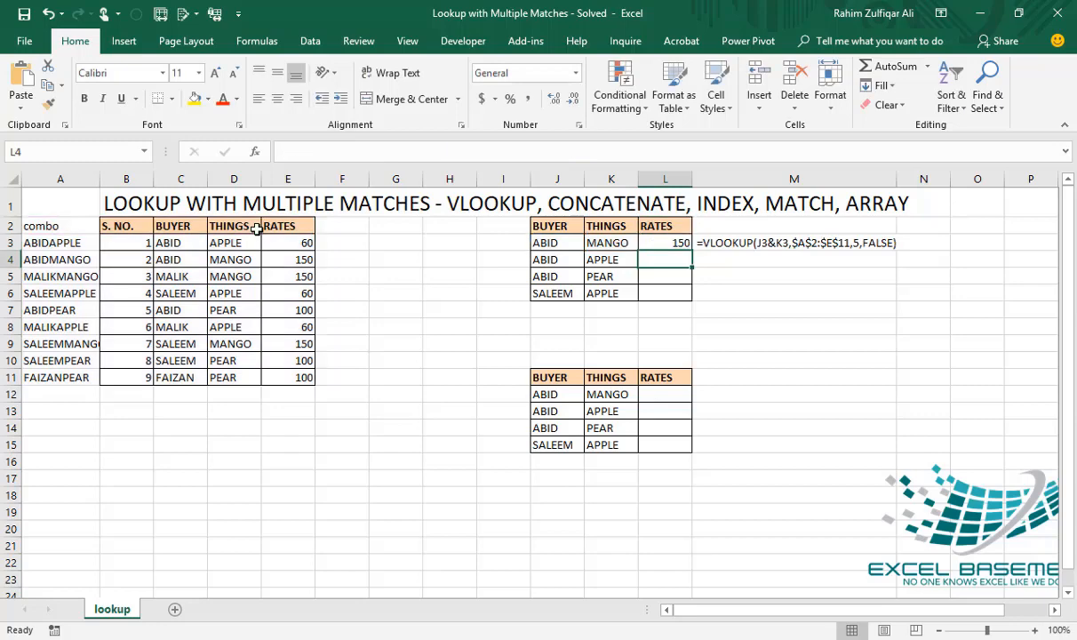
- Fill the VLOOKUP and MATCH formula from L3 down through L6
left_click(664, 244)
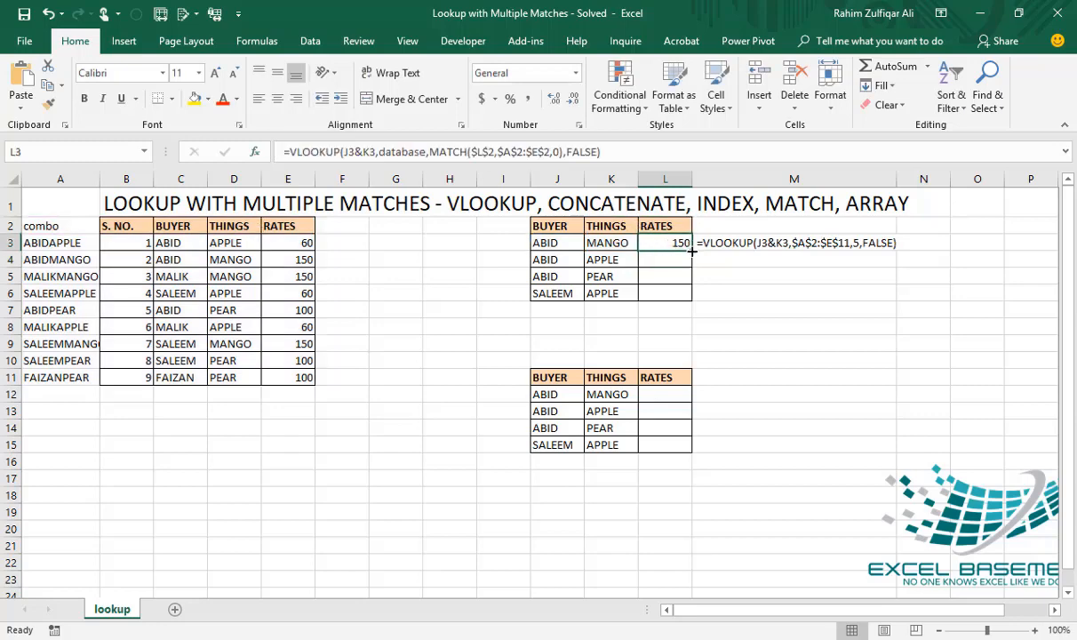
left_click_drag(691, 251, 683, 294)
left_click(658, 243)
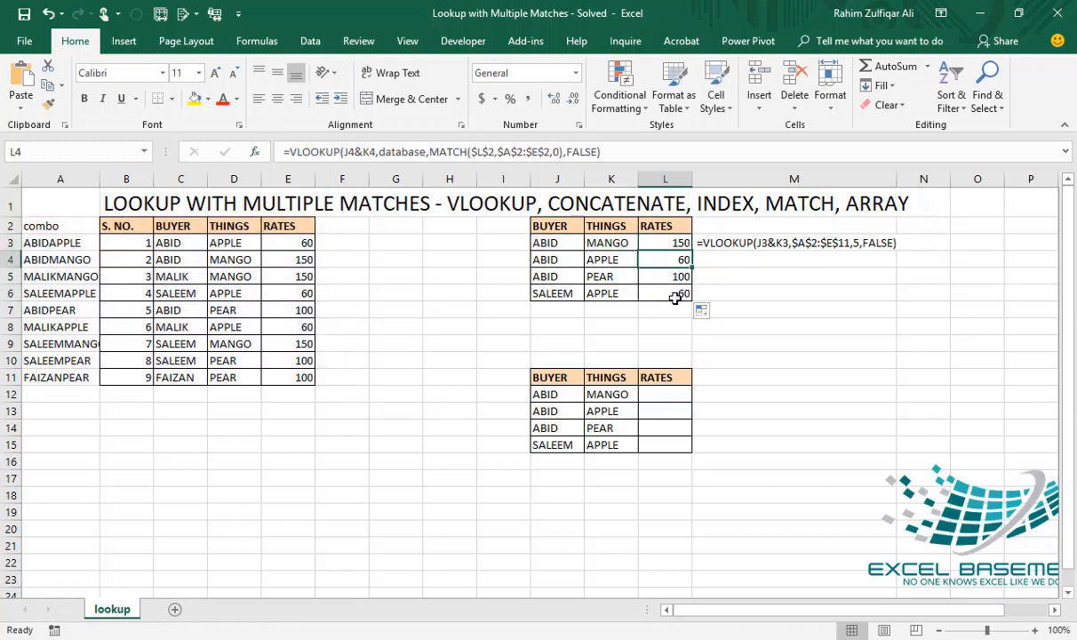
- Copy the text of the VLOOKUP and MATCH formula in L3 into M4, below the earlier formula note
double_click(651, 242)
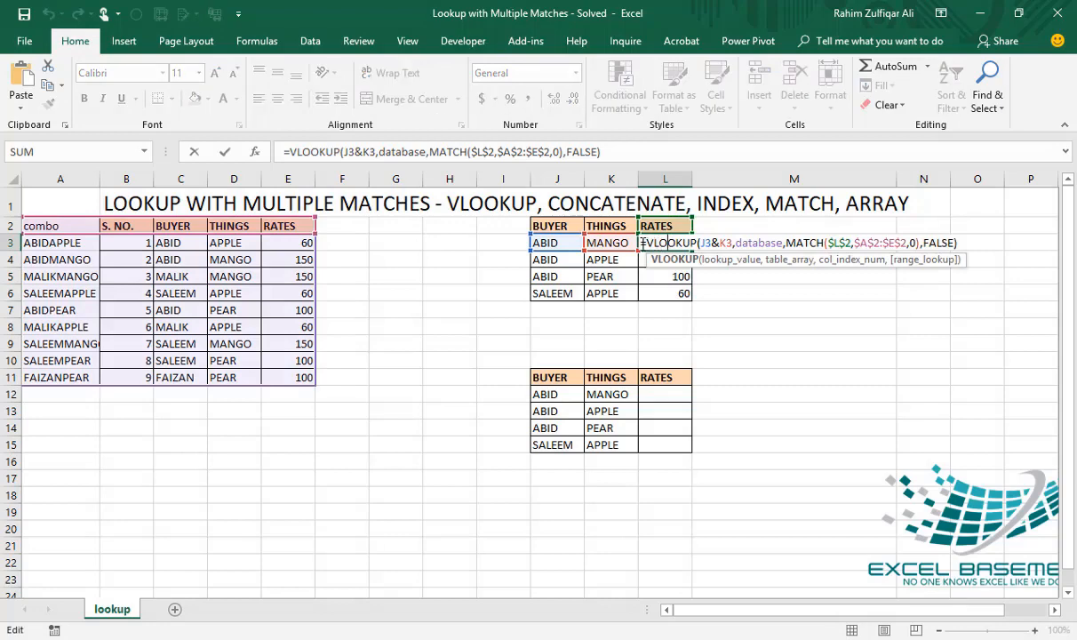
left_click_drag(643, 243, 972, 238)
key("ctrl+c")
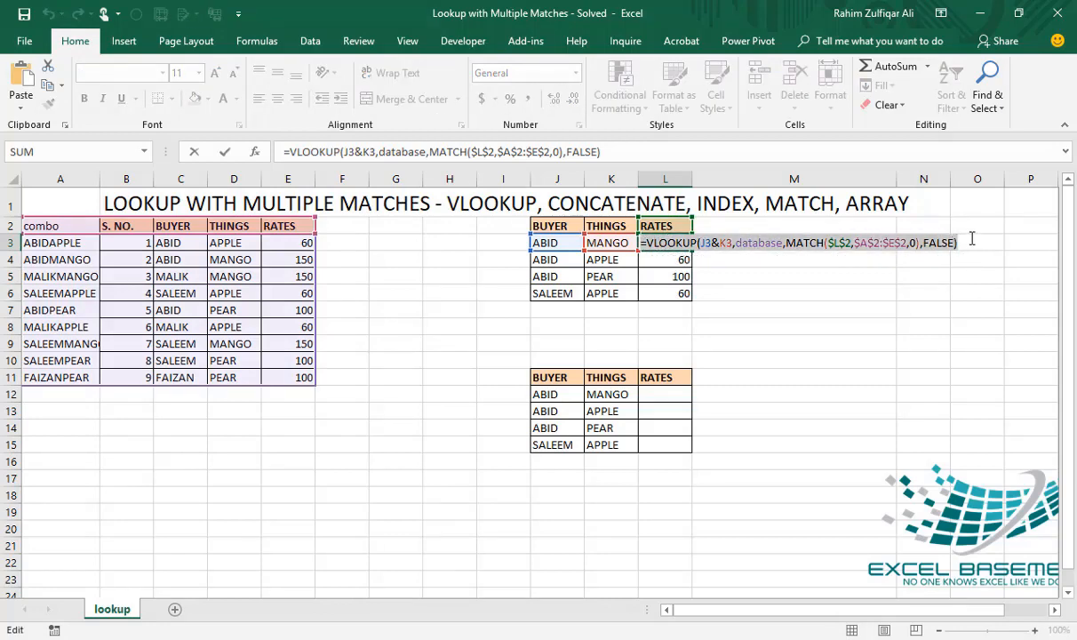
key("Escape")
left_click(767, 255)
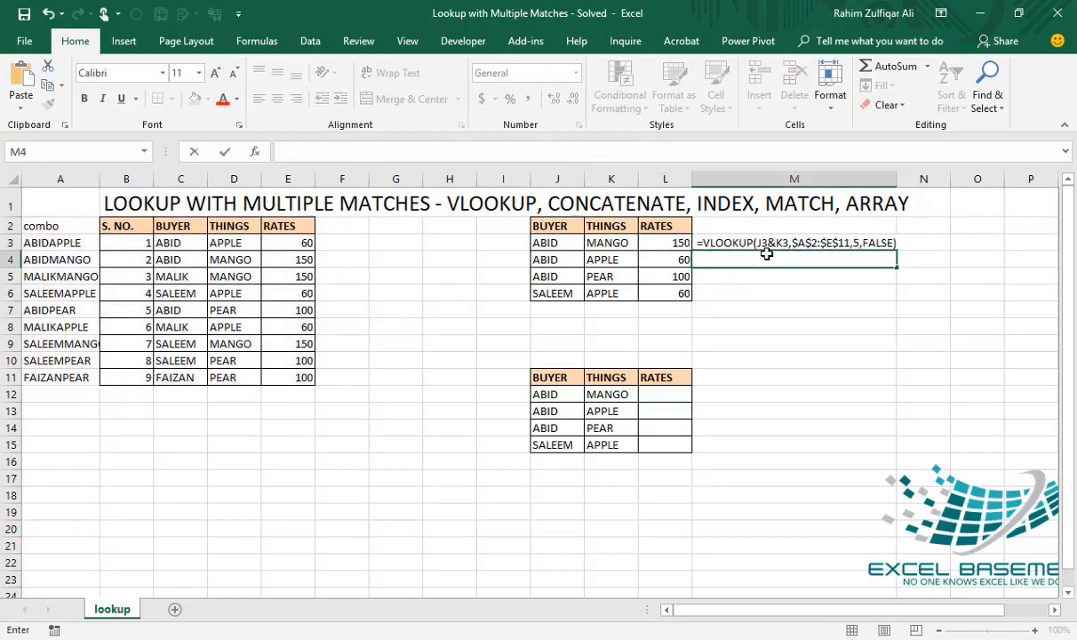
key("ctrl+v")
key("Return")
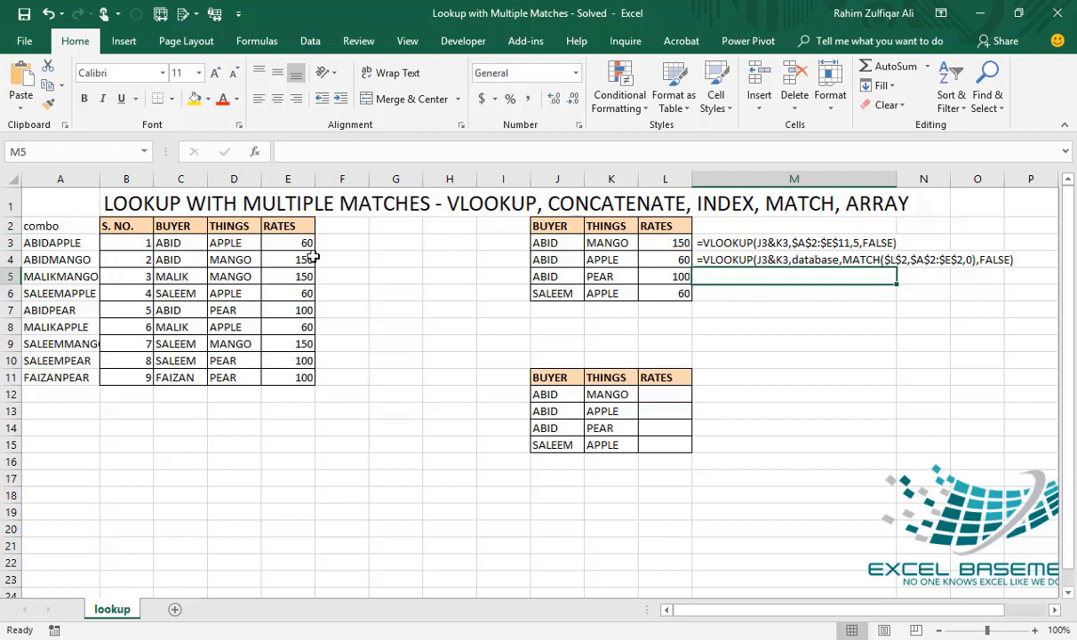
- Enter the label "ARRAY FORMULA" in K9 above the second lookup table
left_click_drag(673, 245, 669, 294)
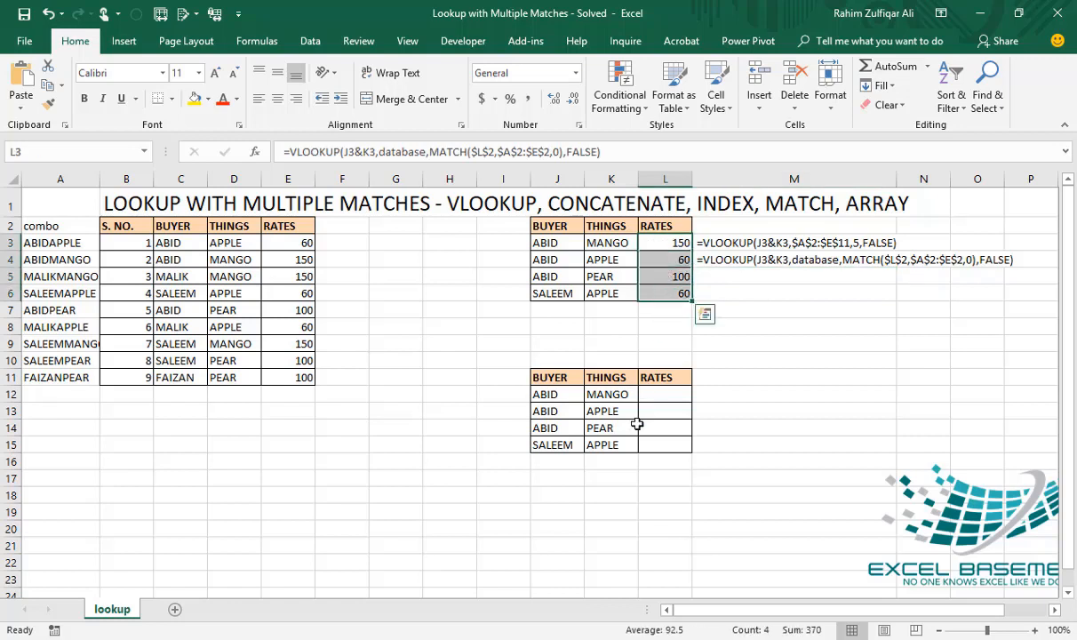
left_click(663, 396)
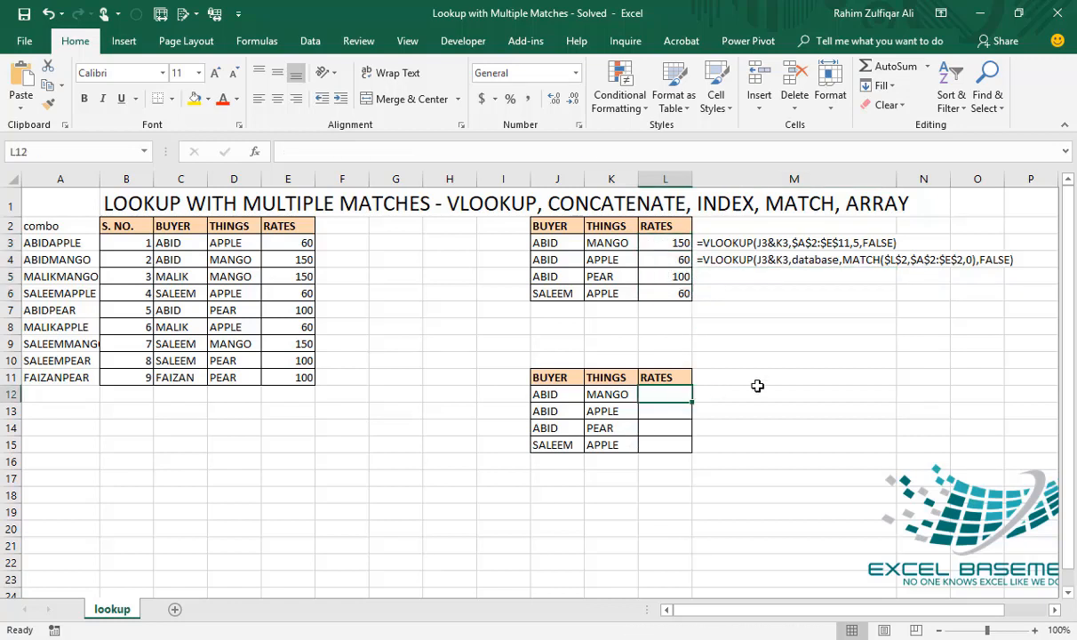
key("Up")
key("Up")
key("Up")
key("Left")
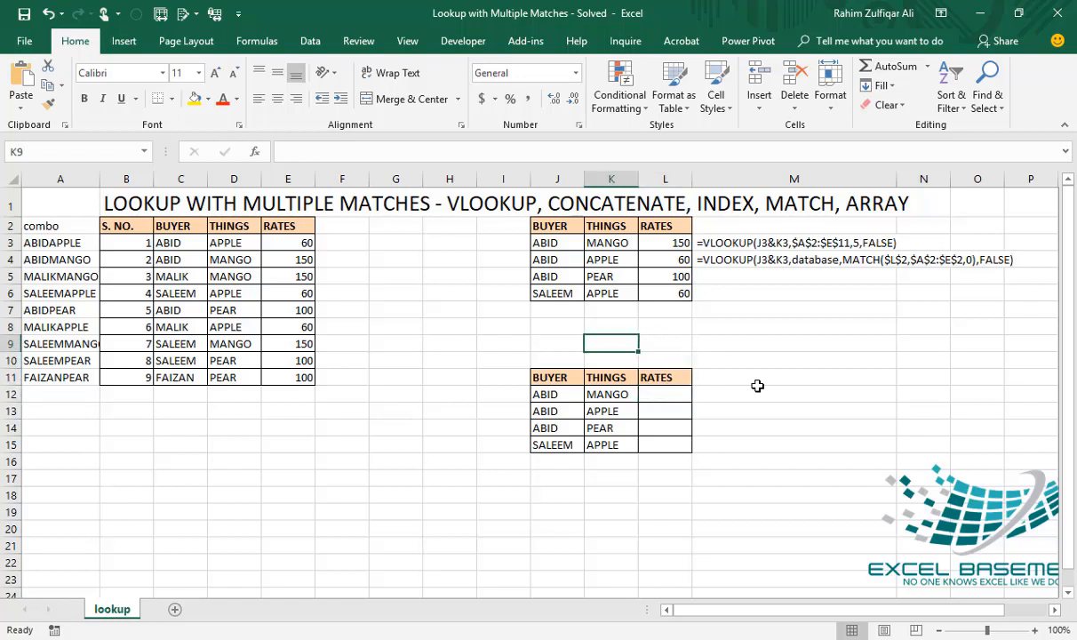
type("ARRAY")
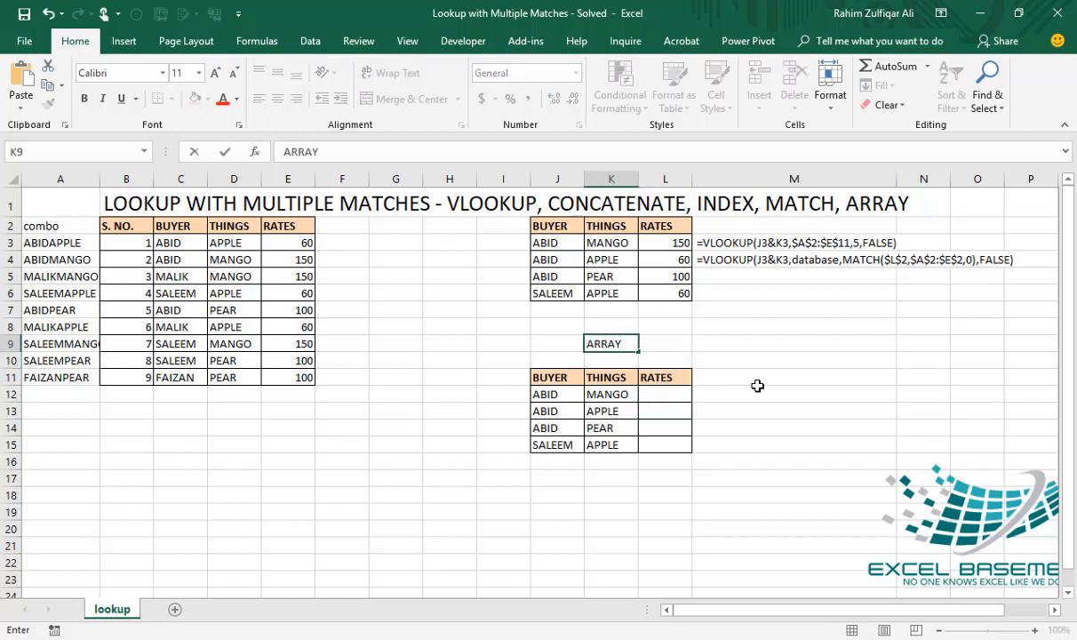
type(" FORMULA")
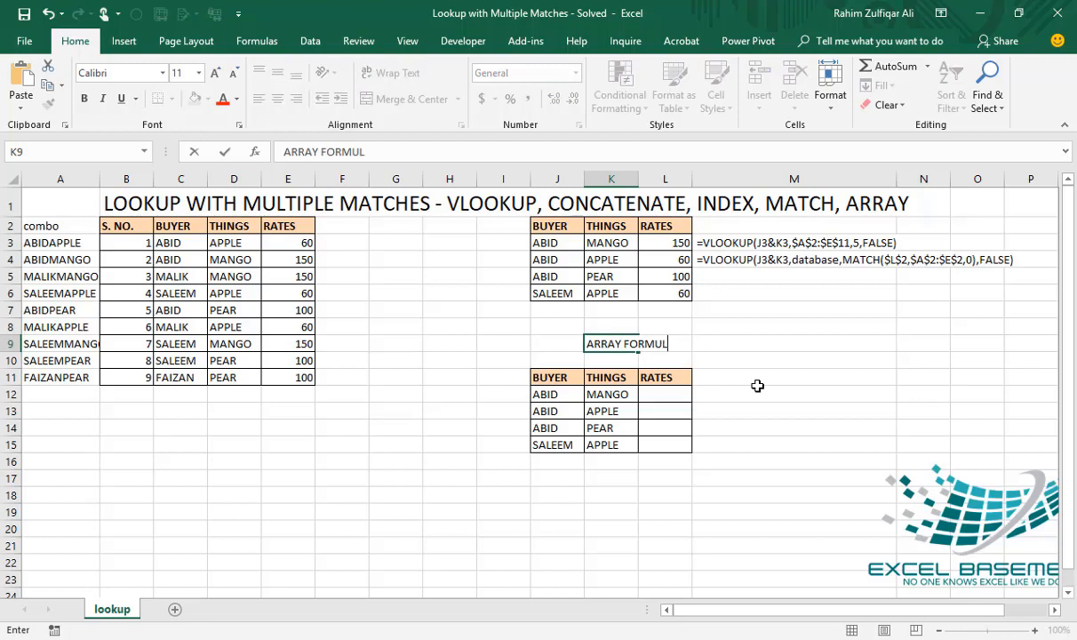
key("Return")
- Enter the note "CTRL SHIFT ENTER" in M9 beside the array formula label, and select the second table's first RATES cell, L12
key("Up")
key("Right")
key("Right")
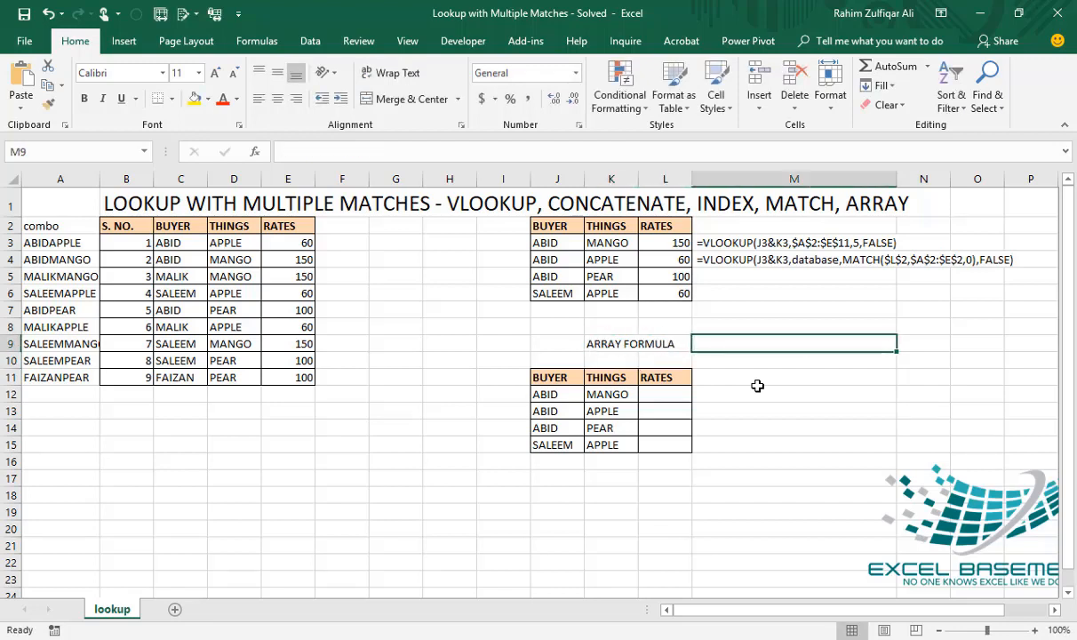
type("CTRL")
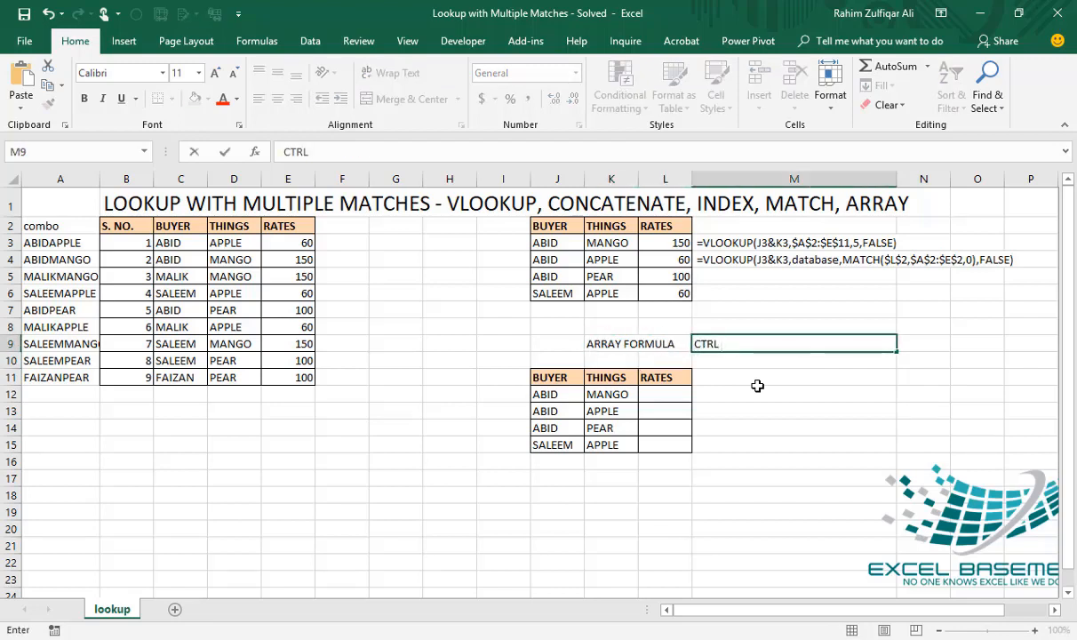
type(" SHIFT ENTER")
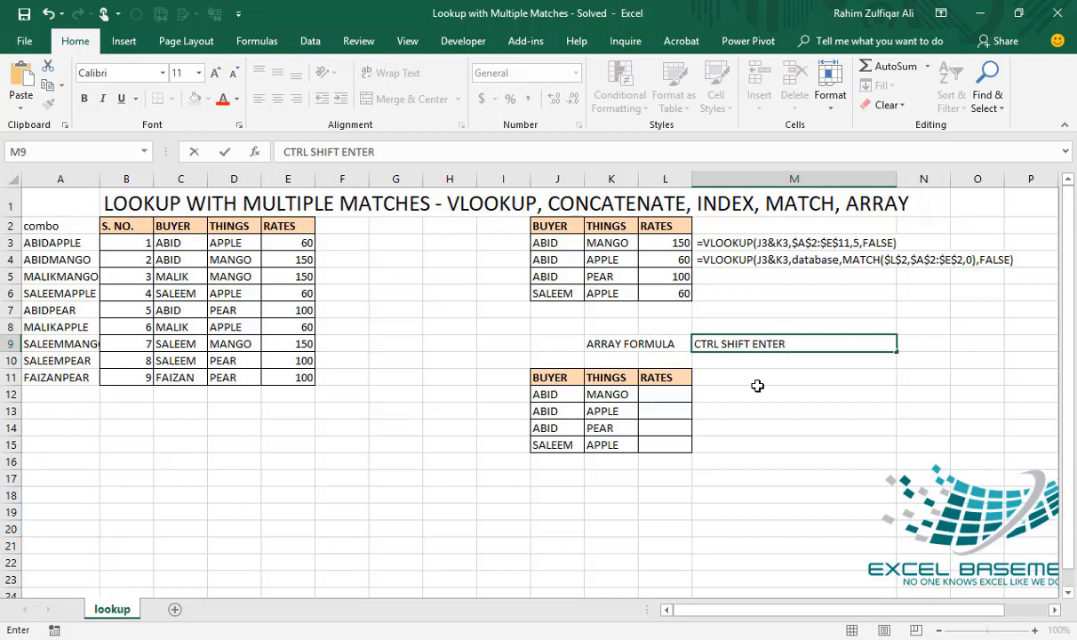
key("Return")
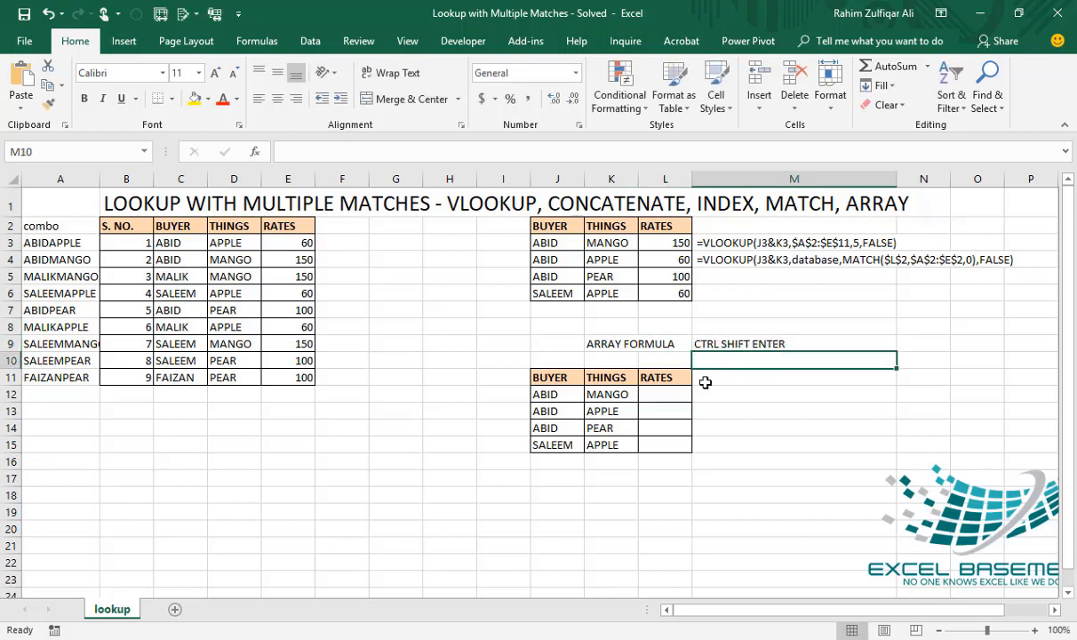
left_click(665, 394)
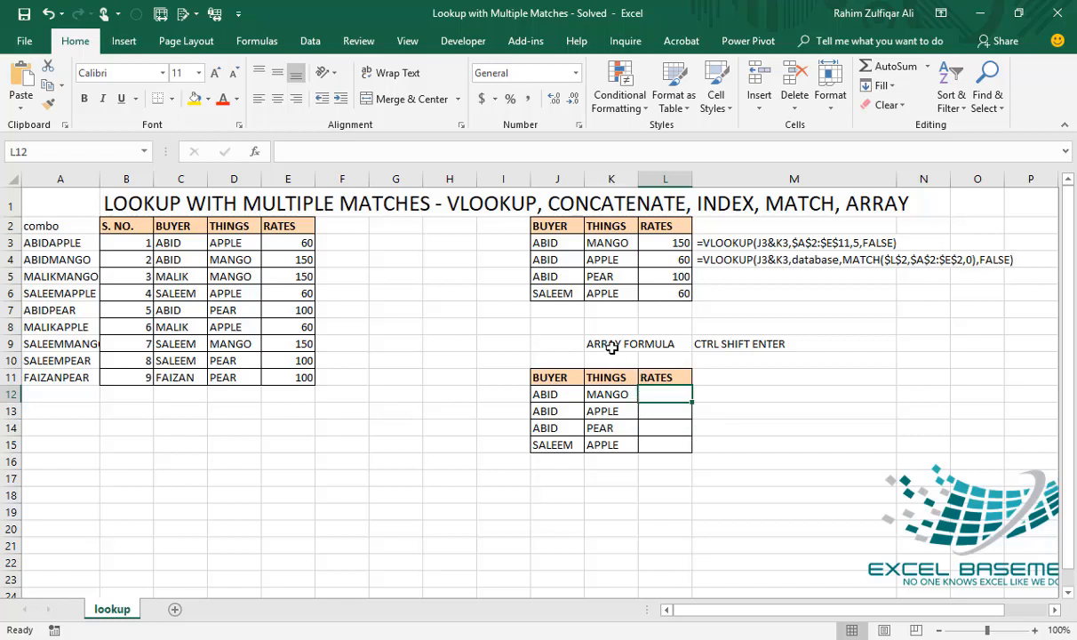
- Start an INDEX formula in L12 on the absolute range $E$3:$E$11, with a nested MATCH that looks up 1
left_click_drag(55, 225, 58, 380)
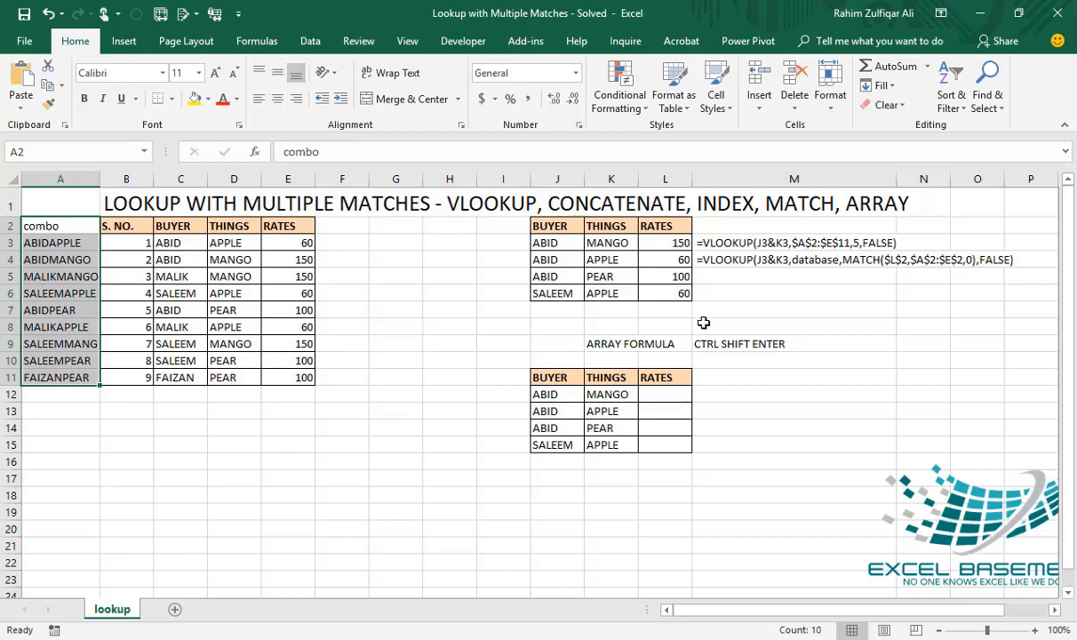
left_click(662, 396)
type("=INDEX(")
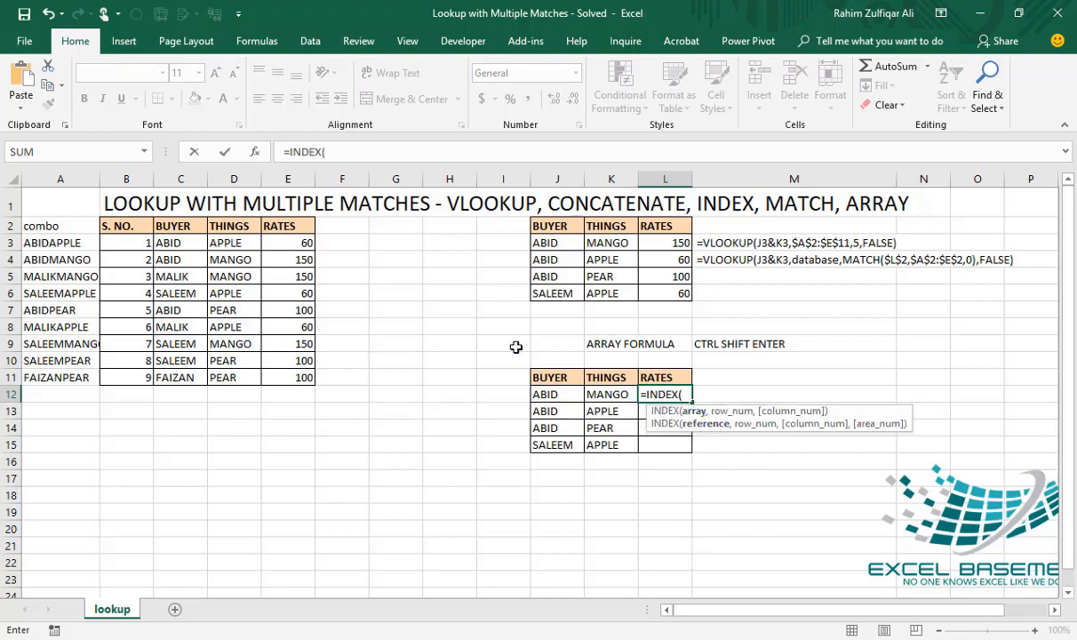
left_click_drag(282, 237, 294, 378)
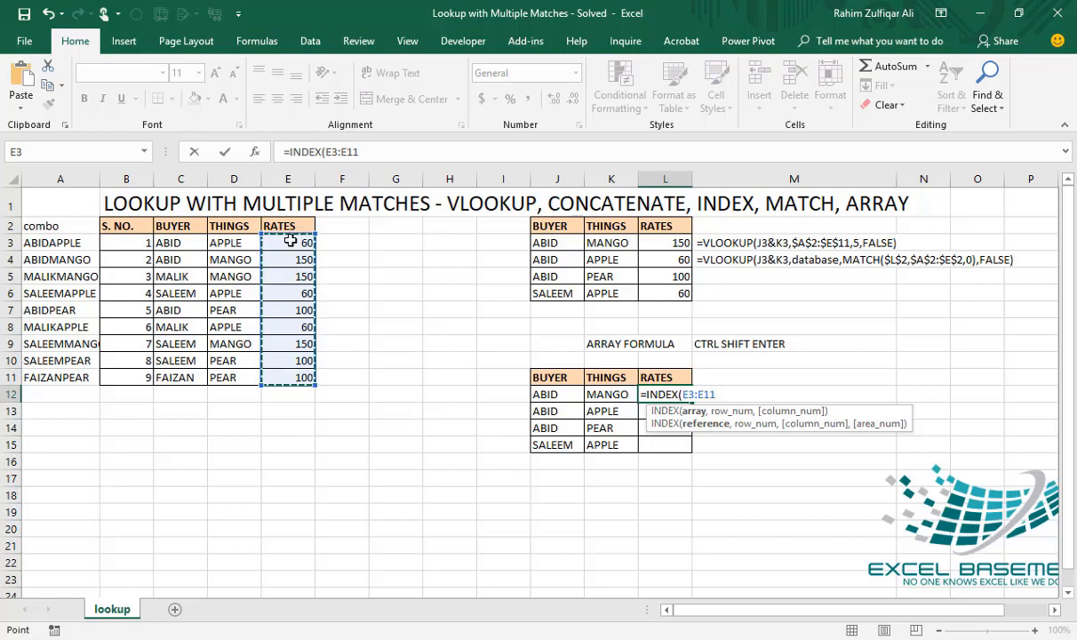
key("F4")
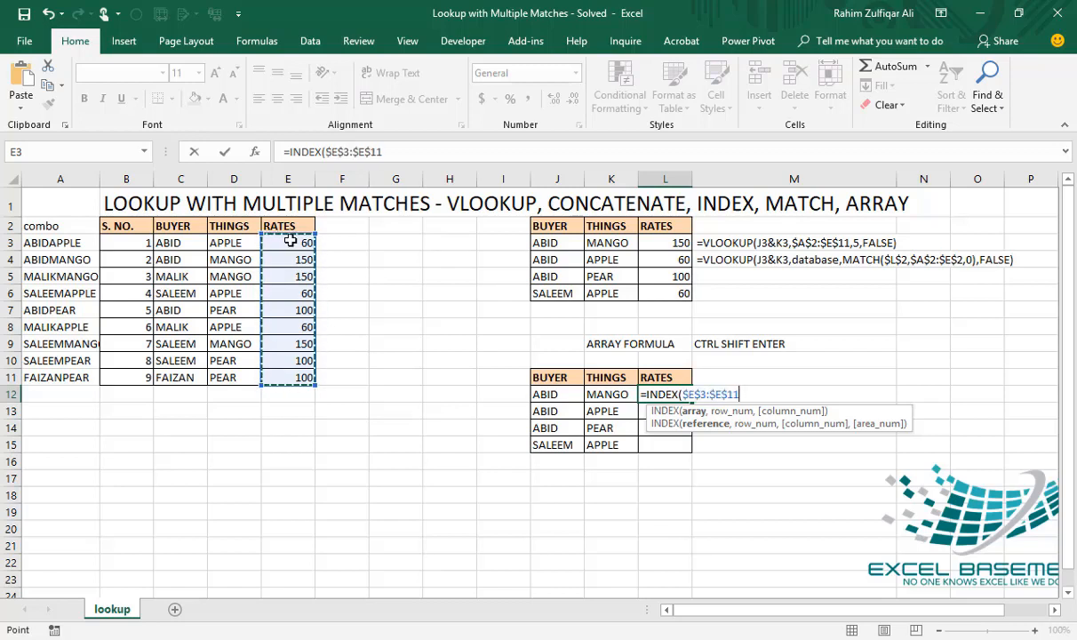
type(",MATC")
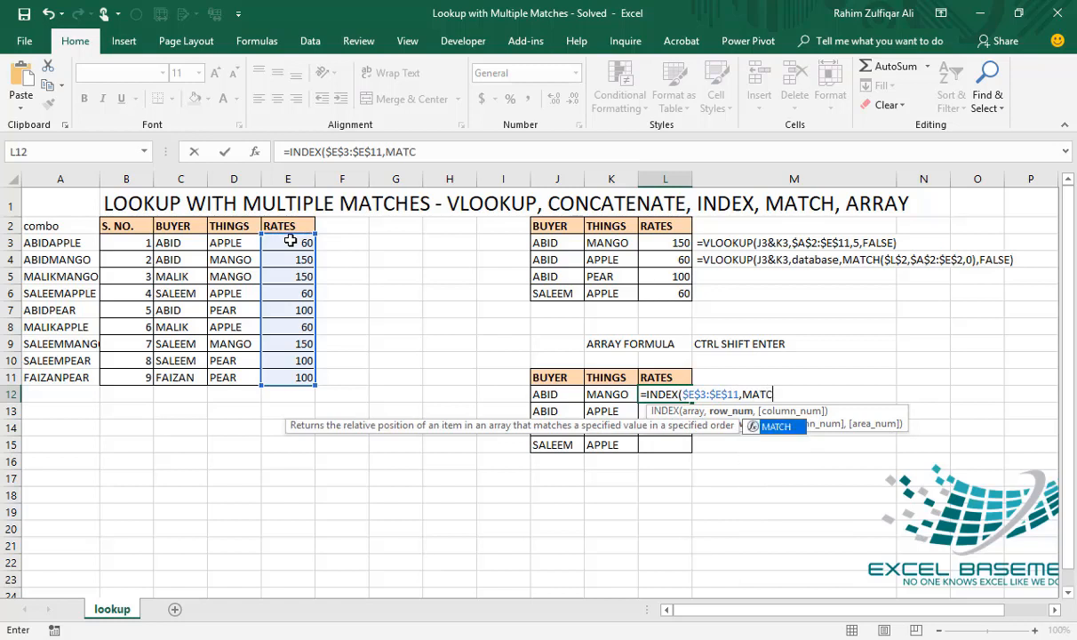
key("Tab")
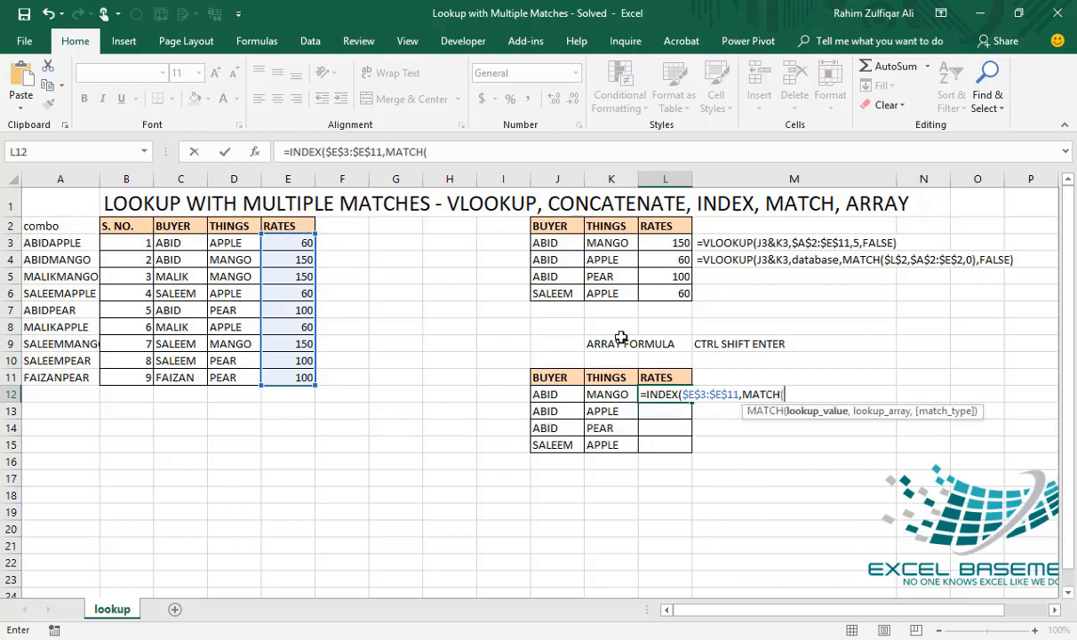
type("1")
type(",")
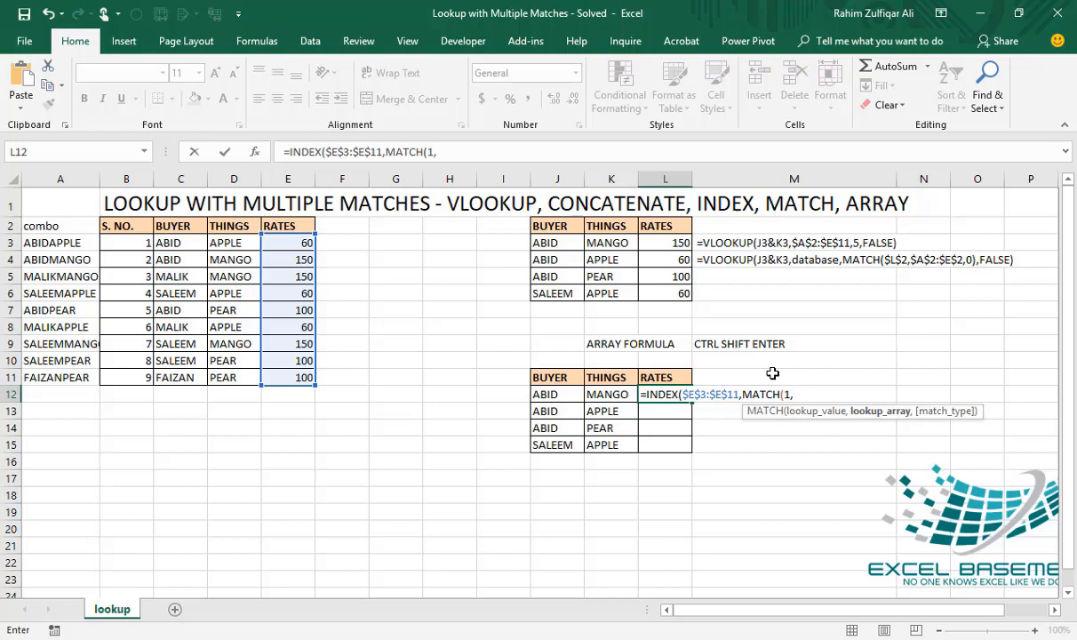
- Add the buyer condition (J12=$C$3:$C$11) as the first part of the MATCH lookup array in L12
type("(")
left_click(548, 396)
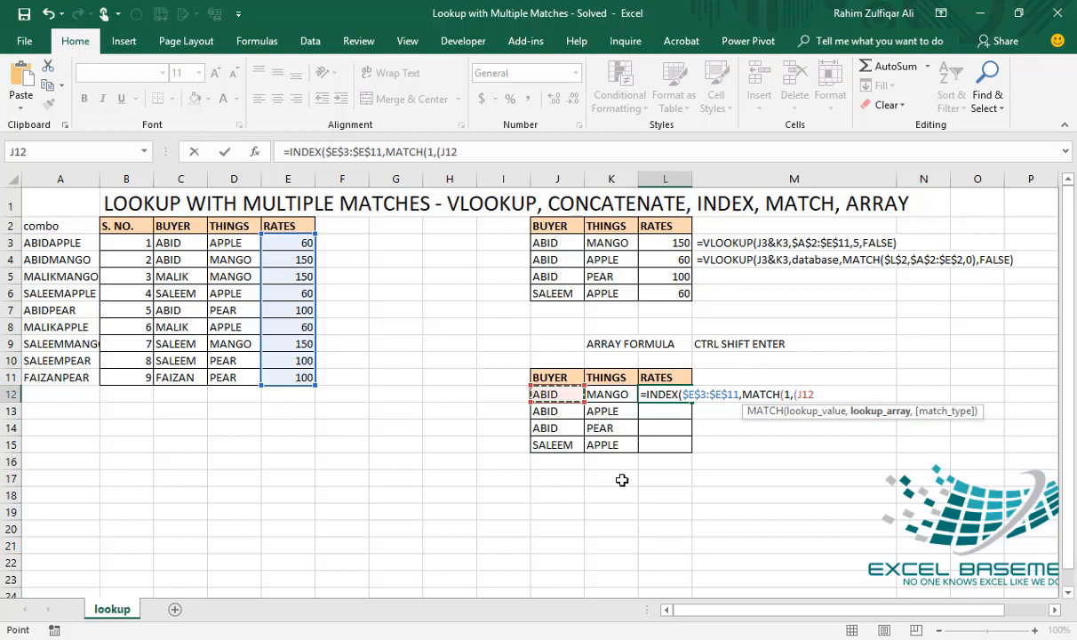
type("=")
left_click_drag(166, 243, 164, 377)
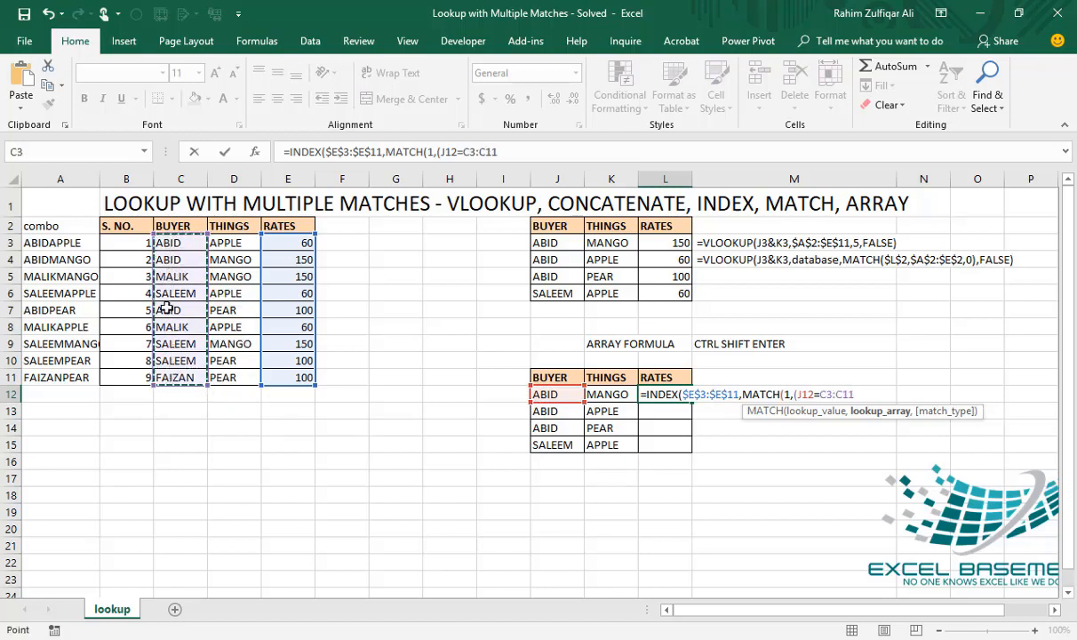
key("F4")
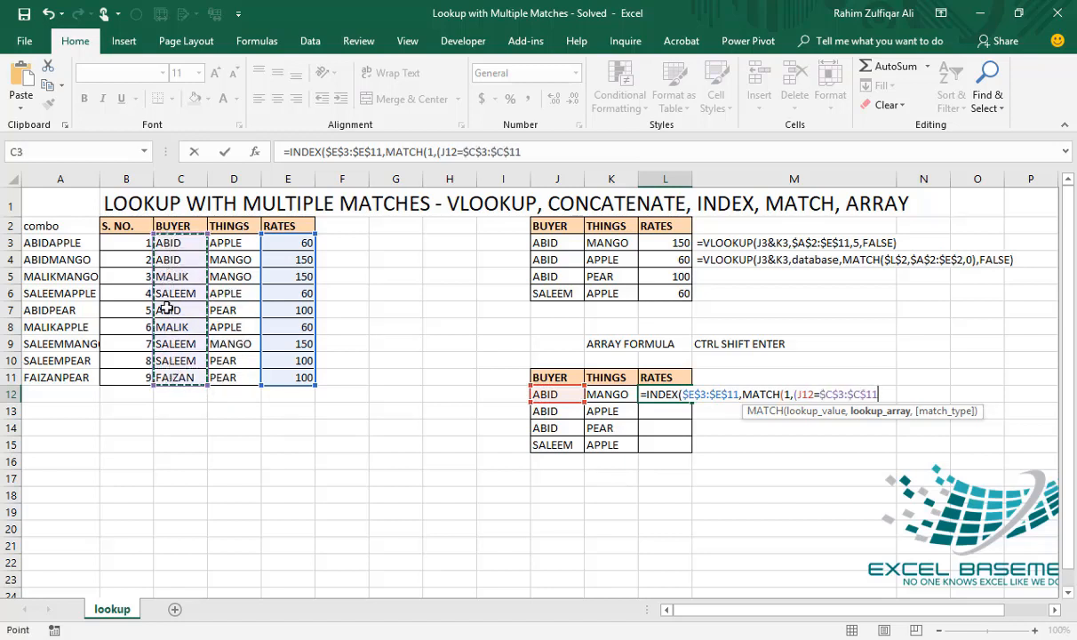
type(")")
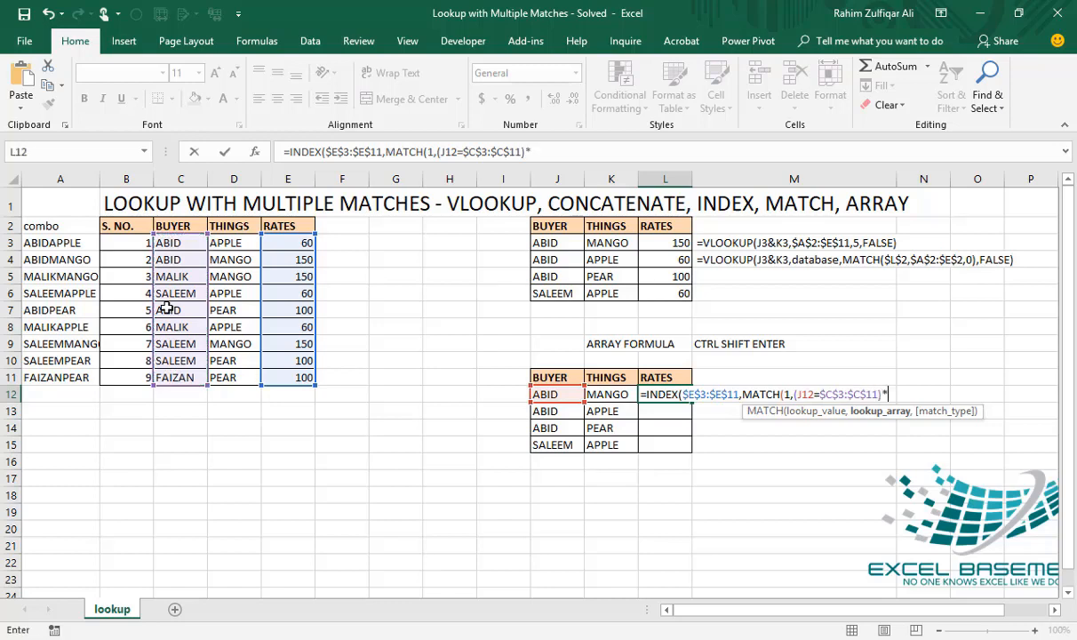
- Multiply the buyer condition in the L12 formula by the item condition (K12=$D$3:$D$11)
type("*(")
left_click(598, 393)
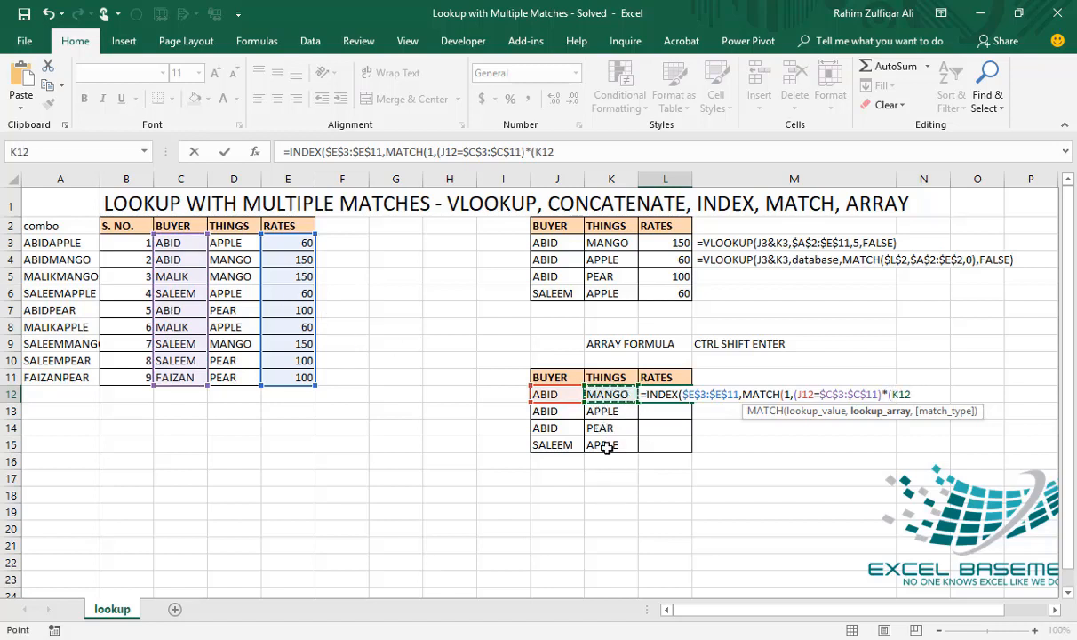
type("=")
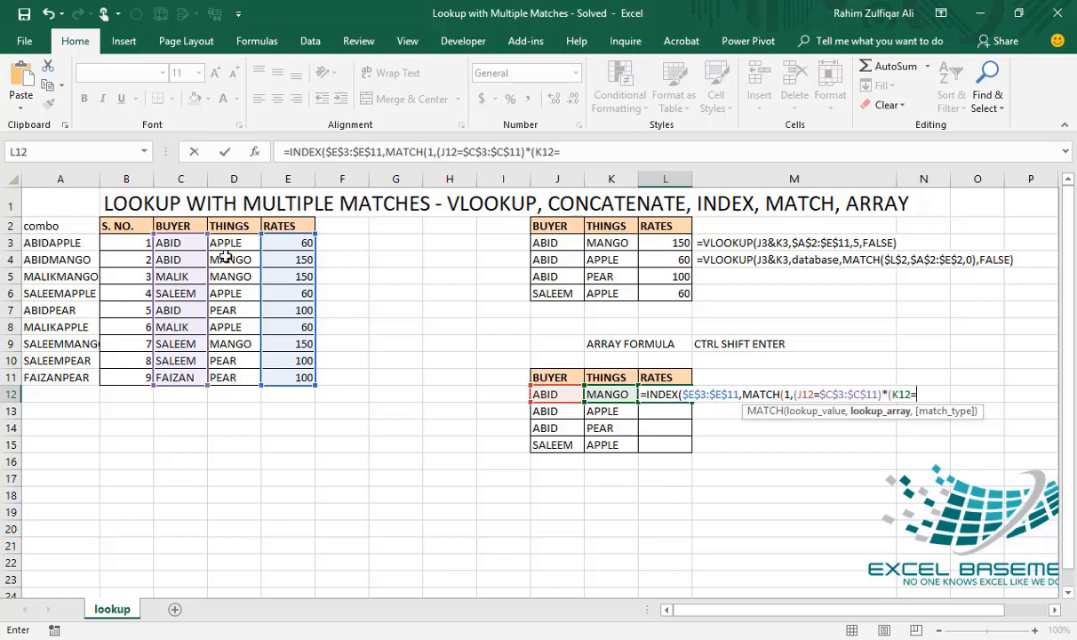
left_click_drag(221, 242, 237, 378)
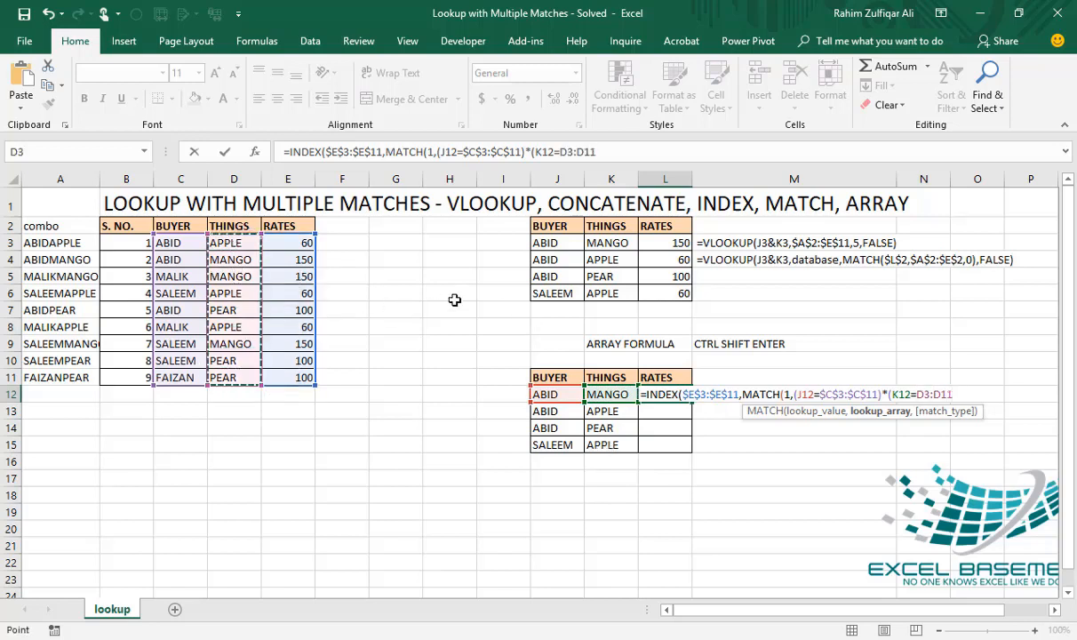
key("F4")
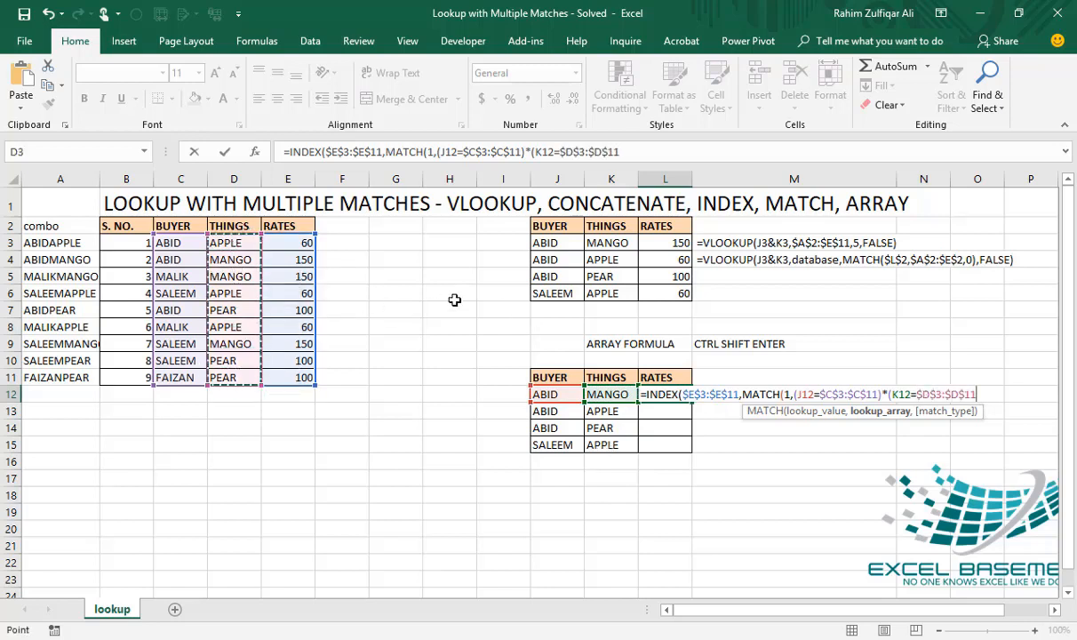
type(")")
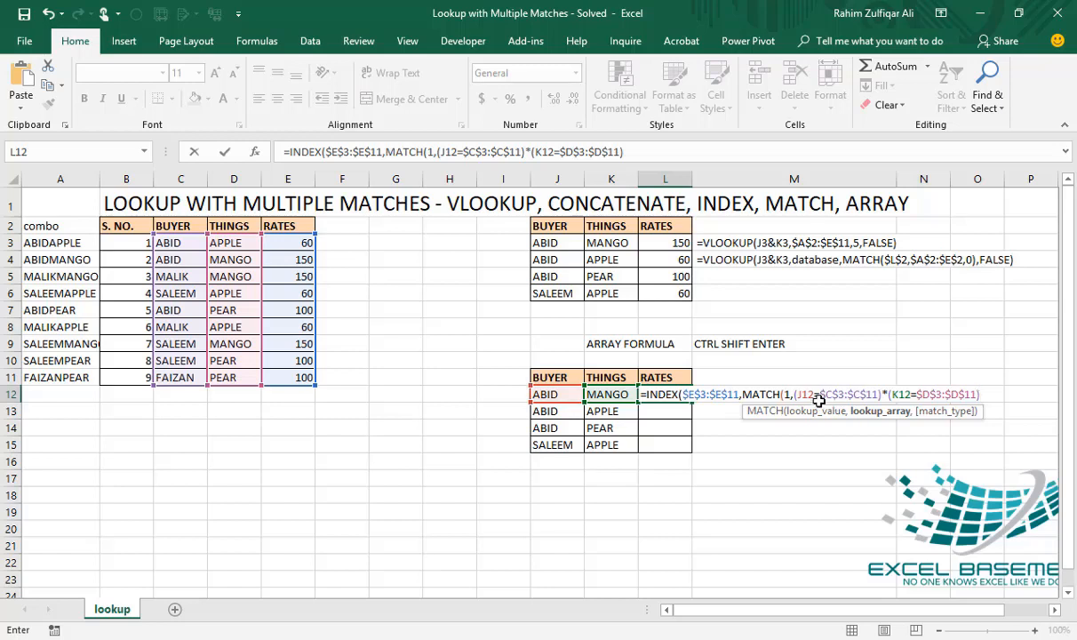
- Complete the MATCH in L12 with match type 0 and enter the formula, accepting the suggested closing parenthesis correction
double_click(787, 394)
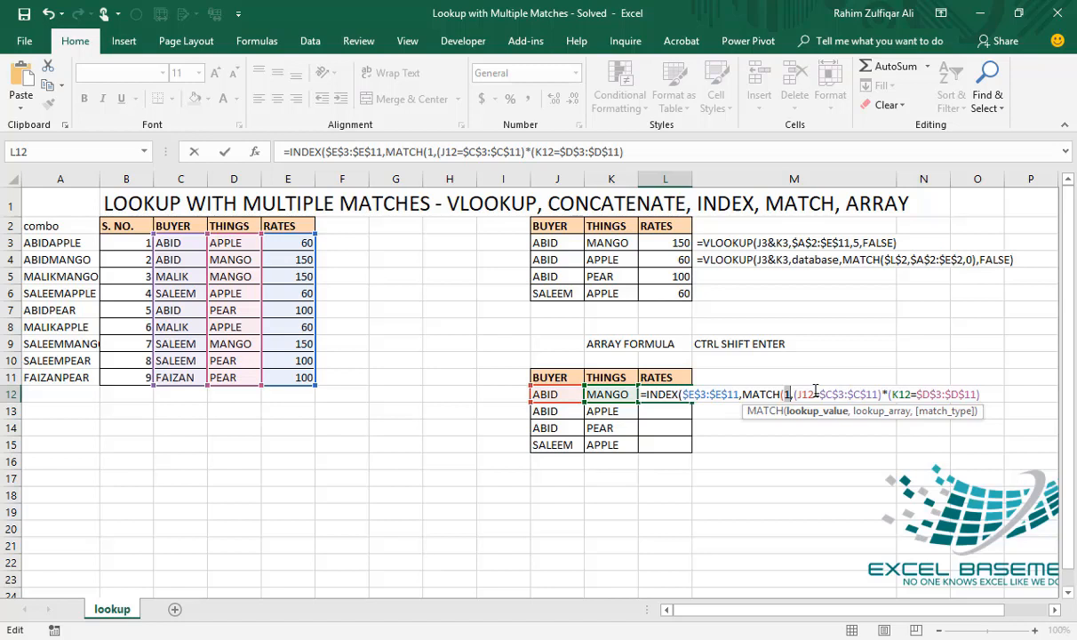
left_click(985, 392)
type(",0")
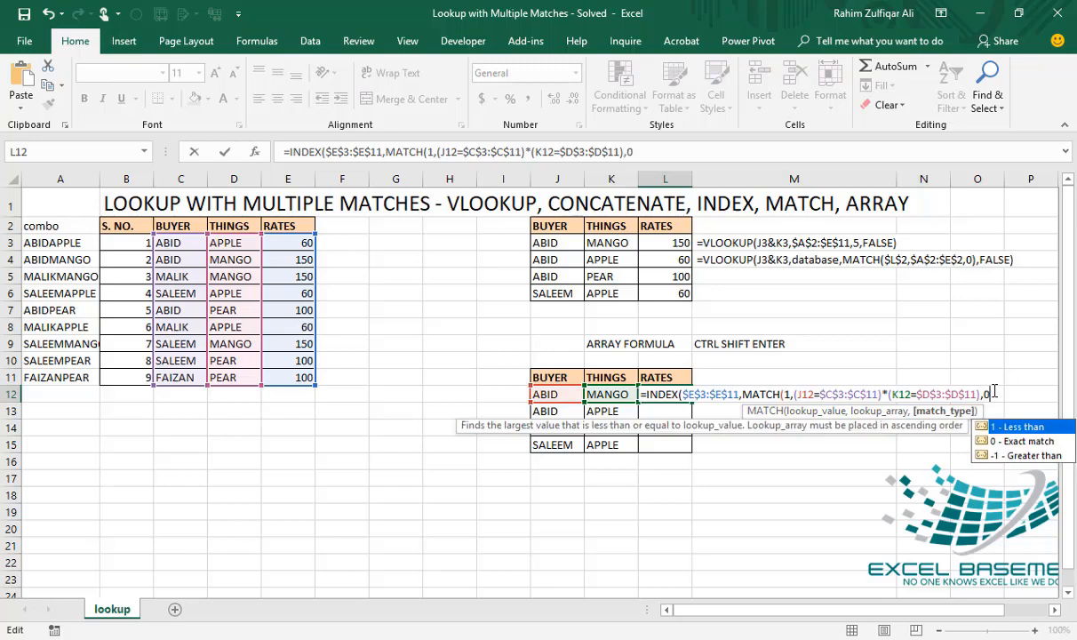
type(")")
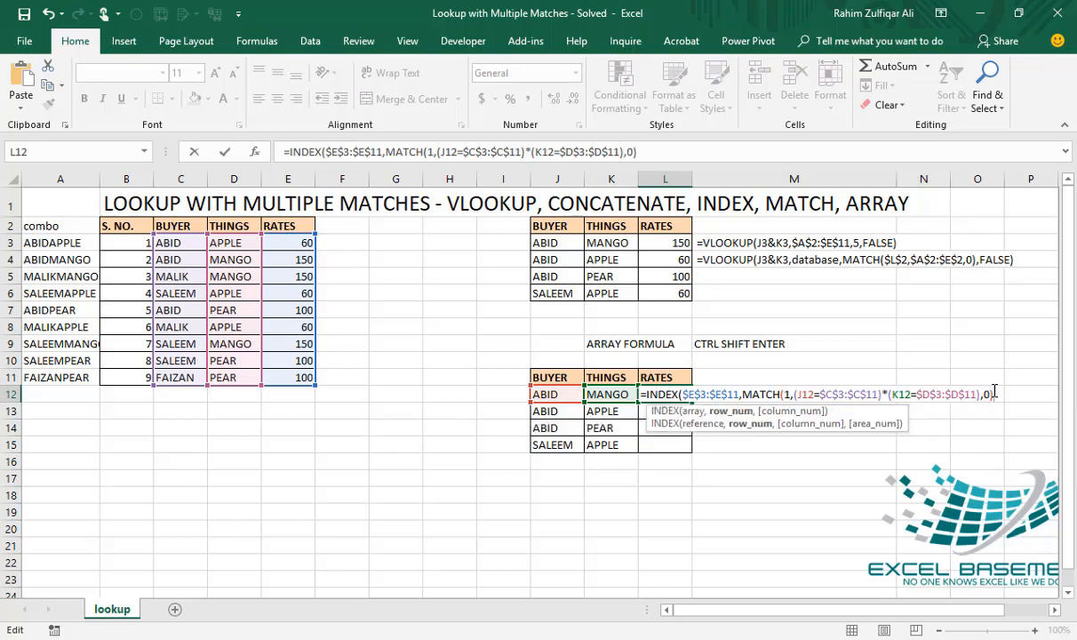
key("ctrl+shift+Return")
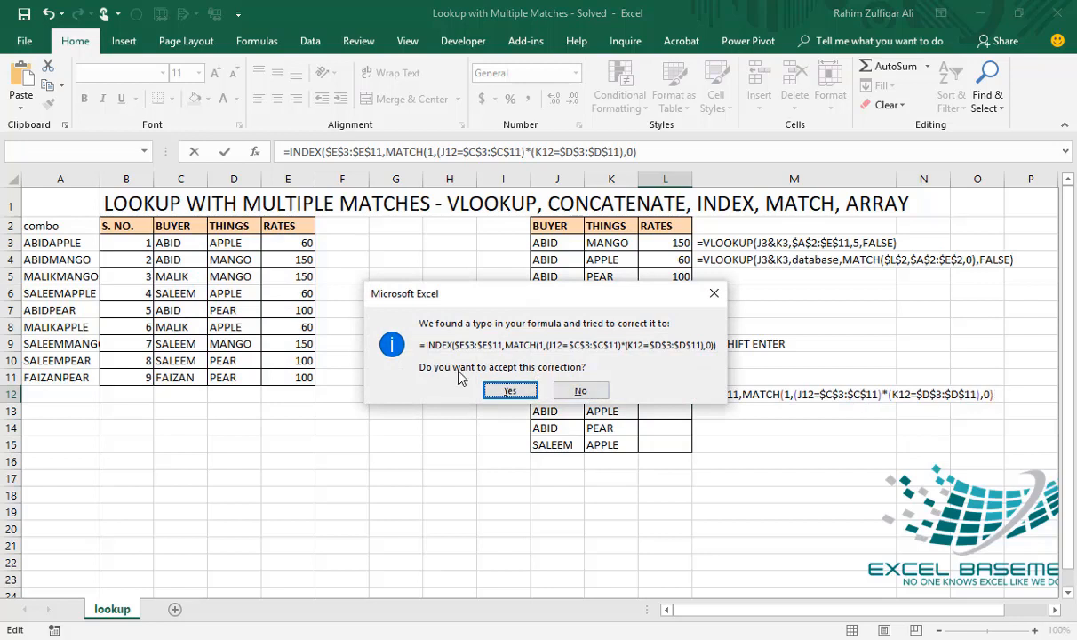
left_click(522, 395)
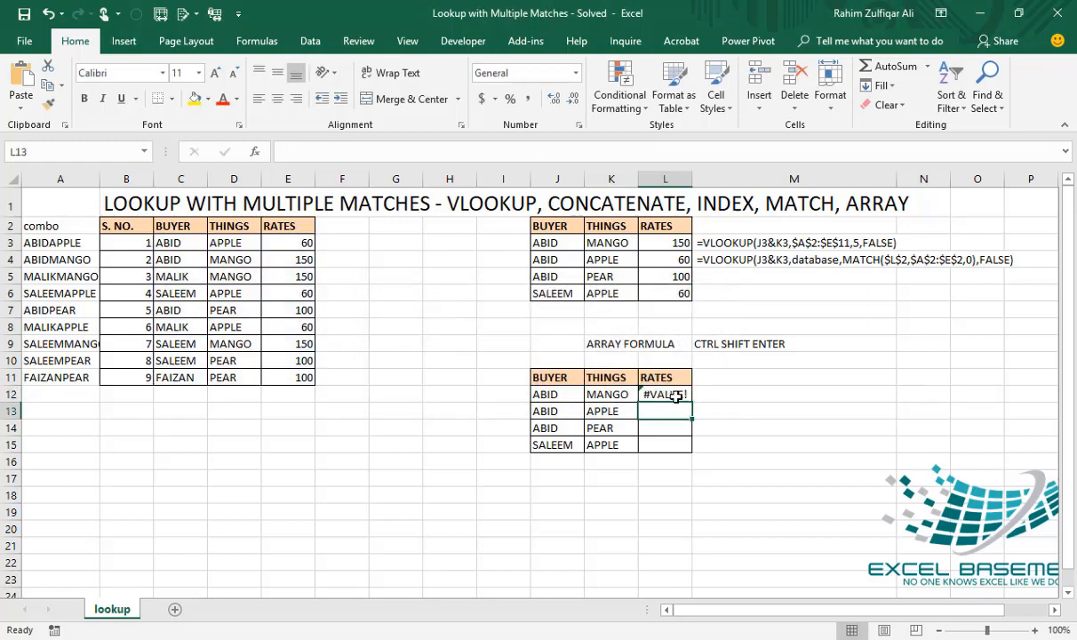
- Re-enter the L12 formula as an array formula and fill it down through L15
double_click(679, 394)
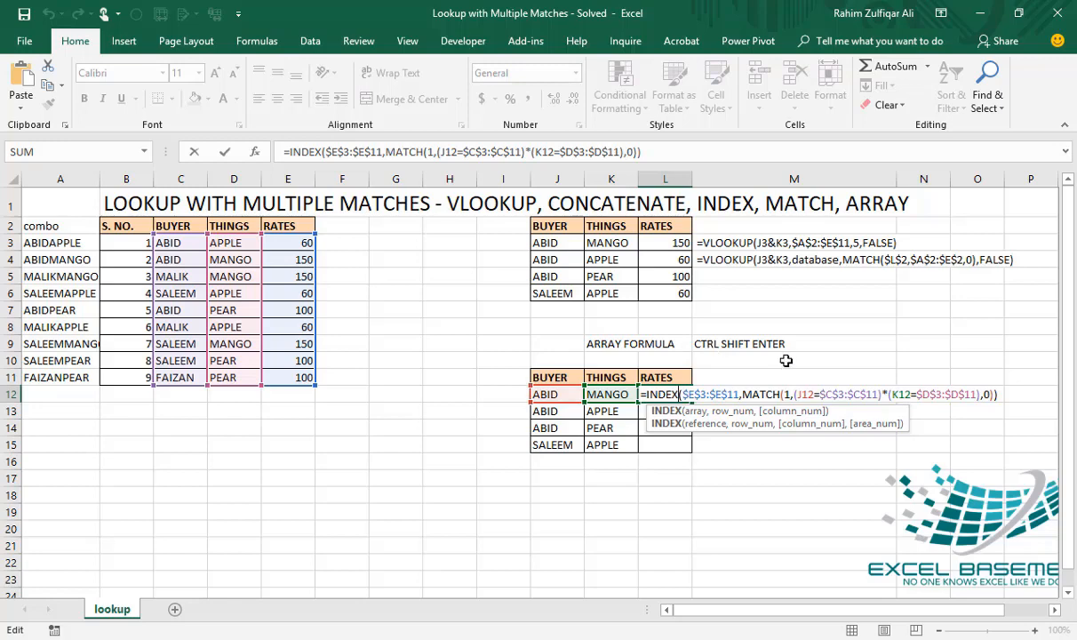
key("ctrl+shift+Return")
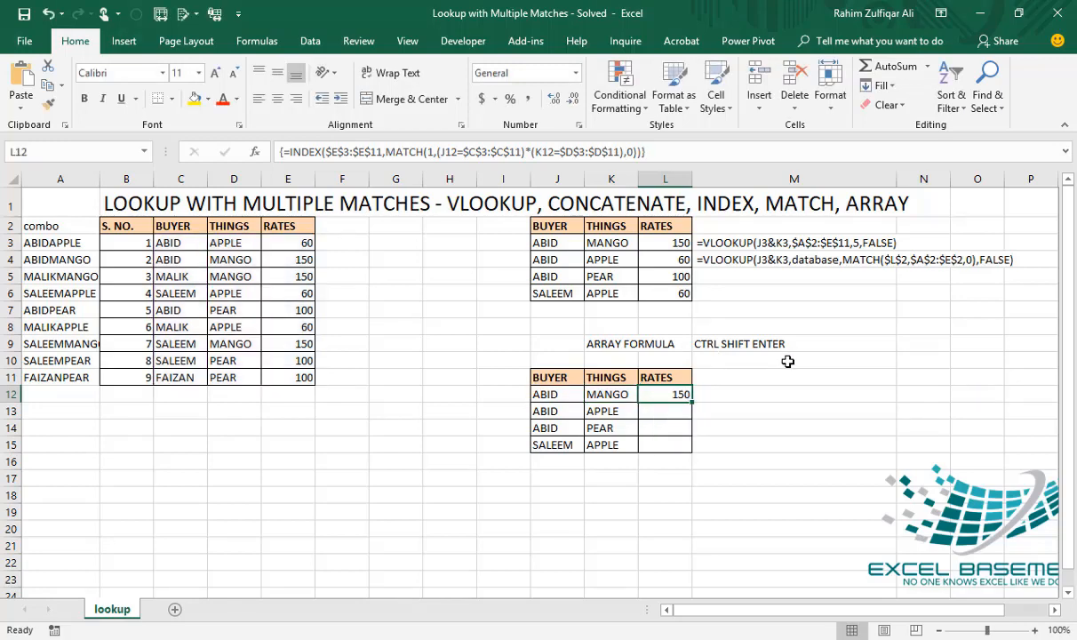
left_click_drag(692, 402, 693, 448)
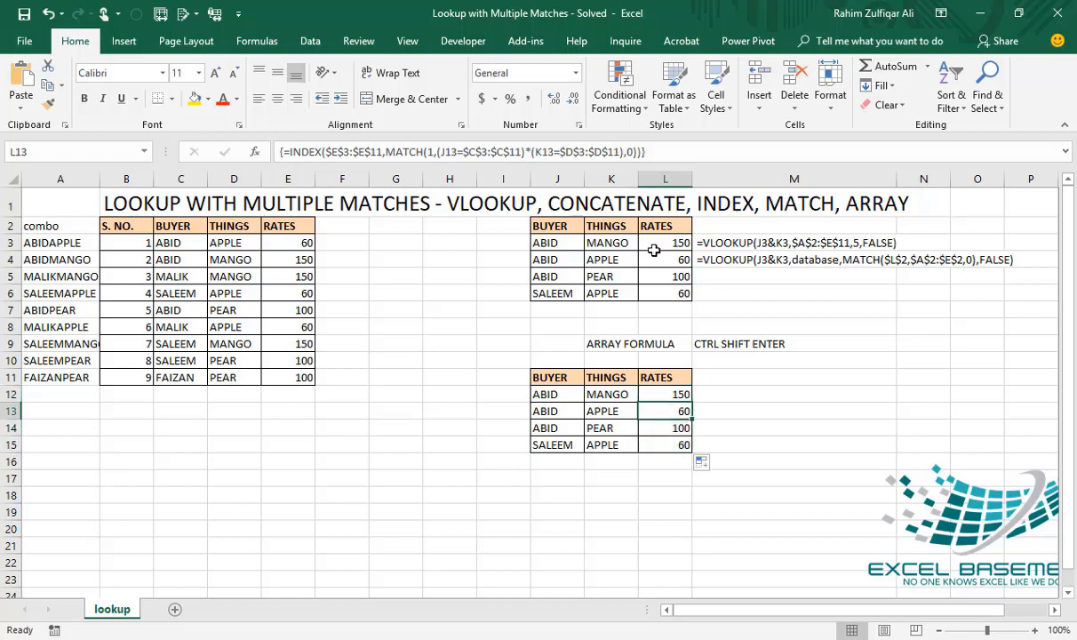
- Compare the RATES of both lookup tables, and review the combo helper column and the array formula in L12
left_click_drag(653, 243, 660, 295)
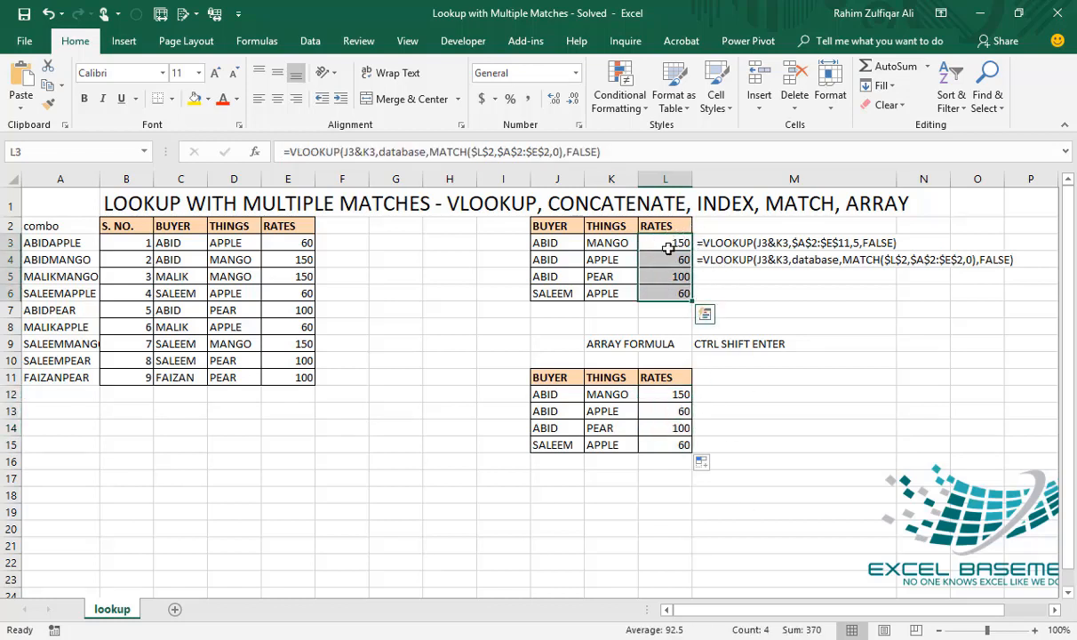
left_click_drag(678, 397, 667, 444)
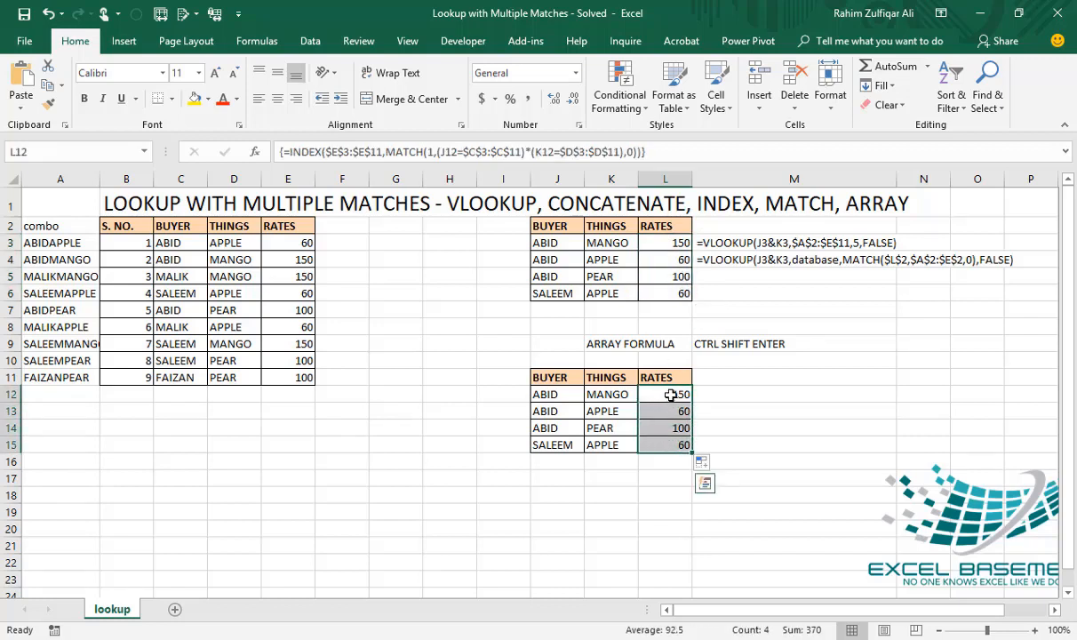
left_click(613, 343)
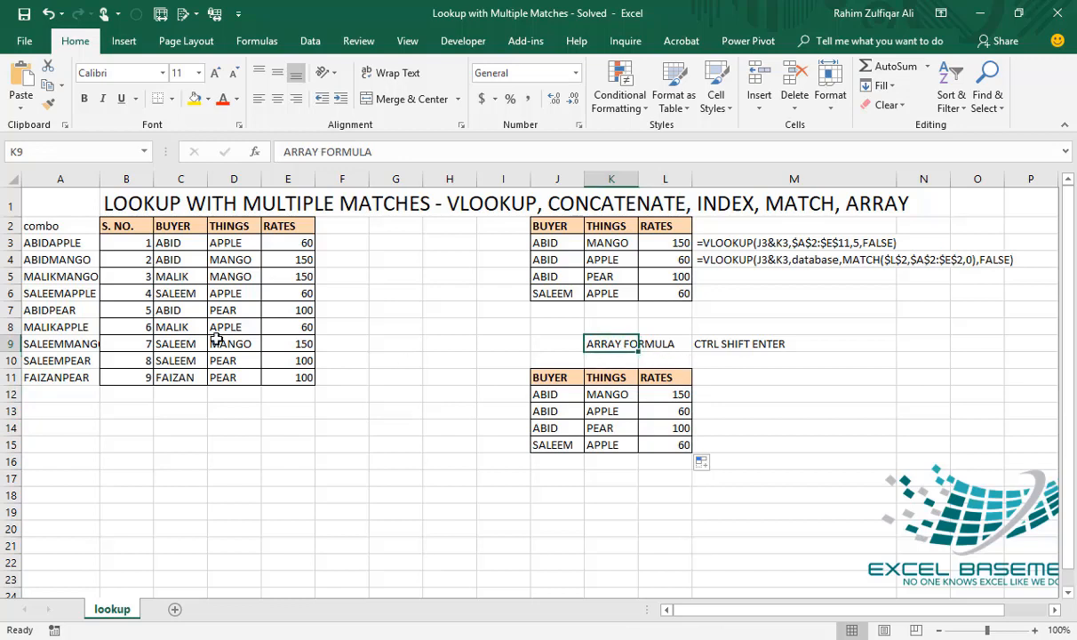
left_click_drag(31, 226, 80, 377)
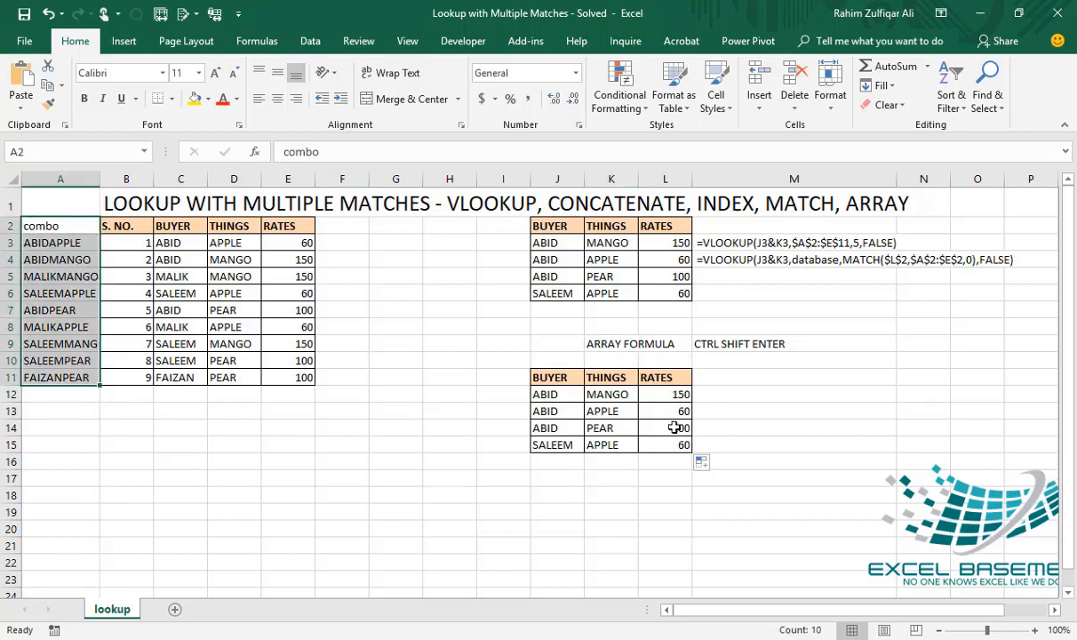
left_click(667, 394)
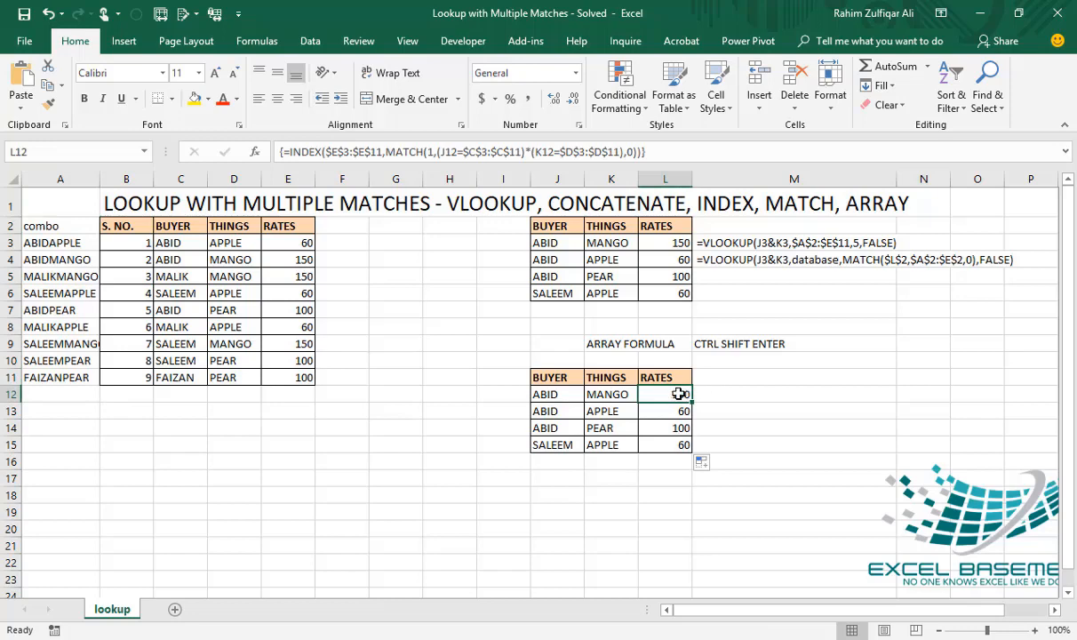
double_click(679, 395)
key("ctrl+shift+Return")
- Insert an empty text box below the source table, spanning about A12 to G21
left_click(124, 41)
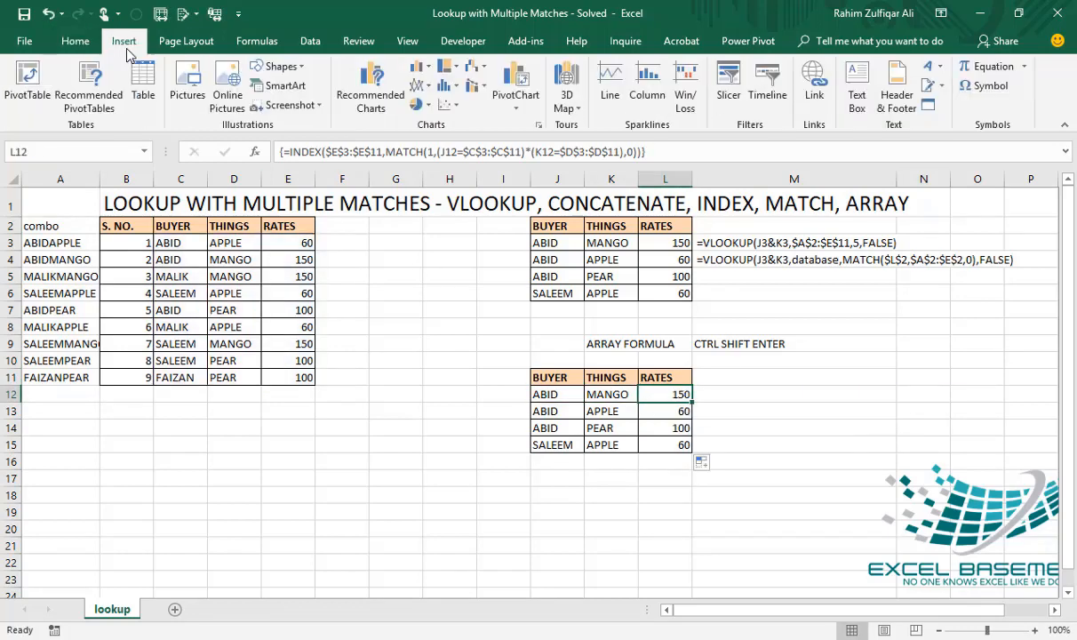
left_click(280, 67)
left_click(258, 105)
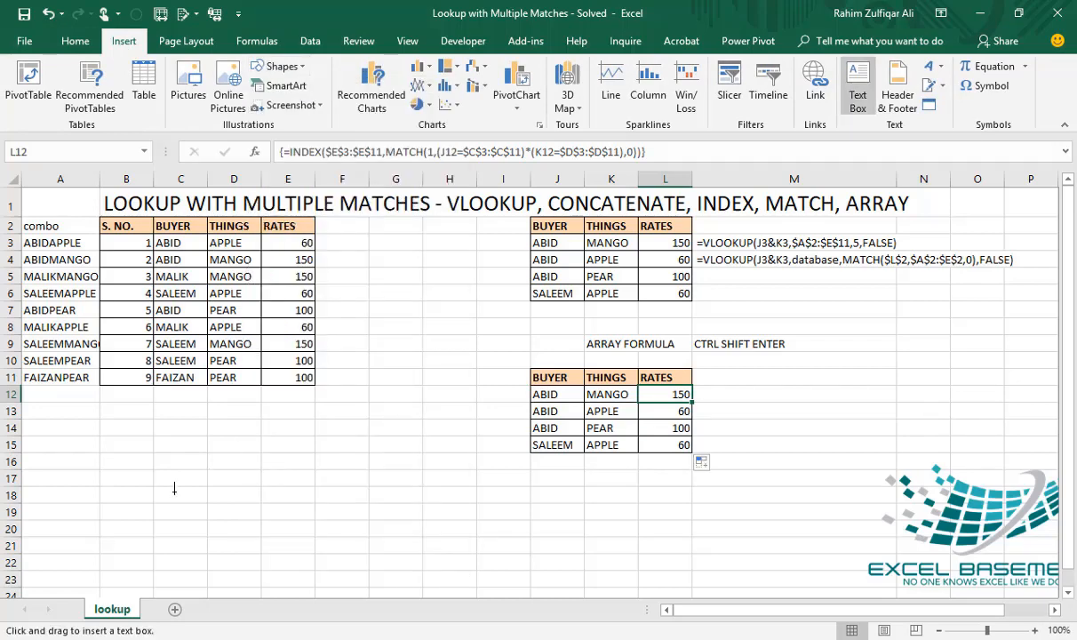
left_click_drag(55, 399, 399, 552)
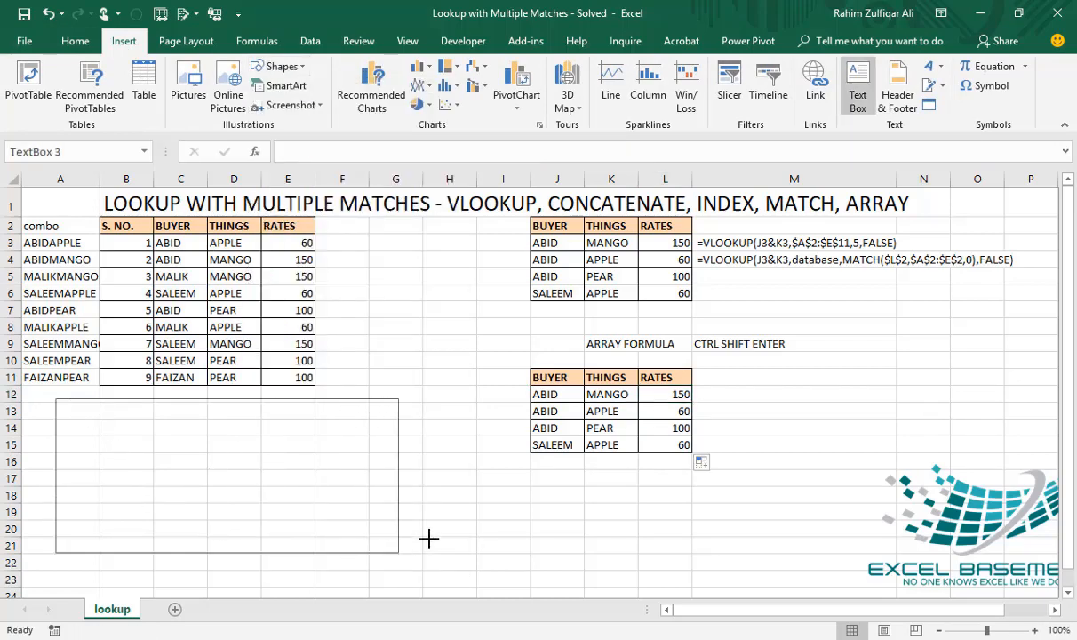
- Examine the two conditions (J12=$C$3:$C$11) and (K12=$D$3:$D$11) inside the L12 array formula and leave the cell without changes
left_click(687, 393)
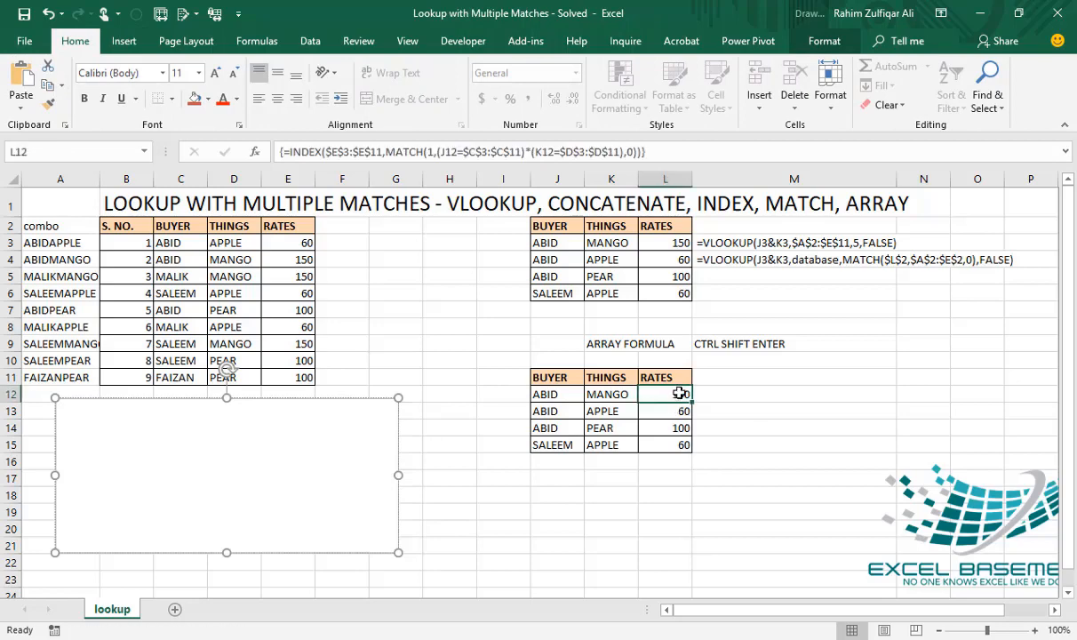
key("F2")
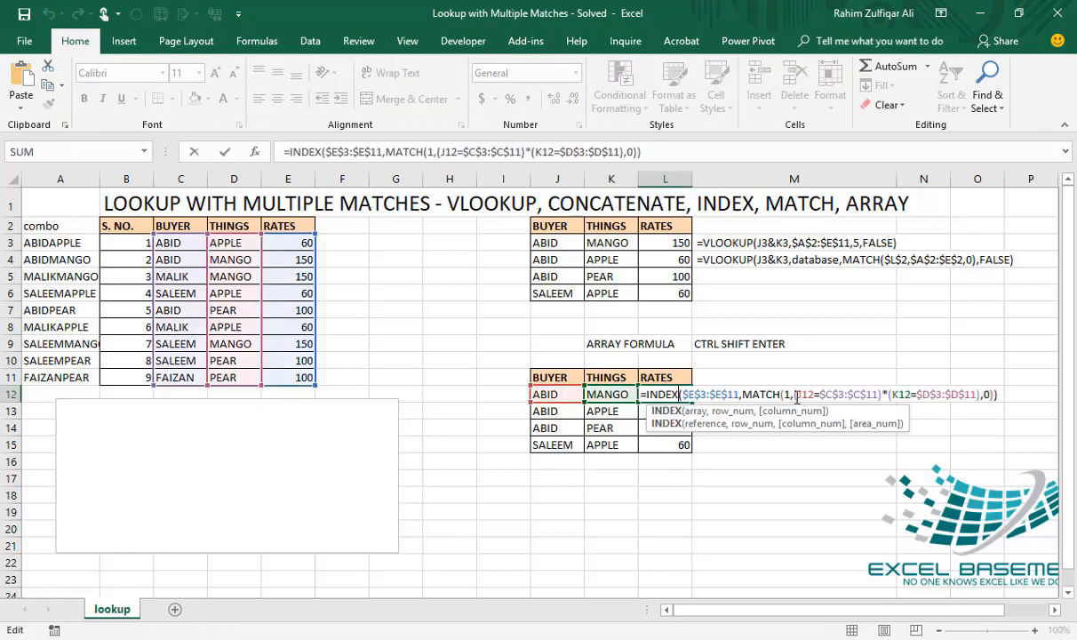
left_click_drag(794, 394, 880, 394)
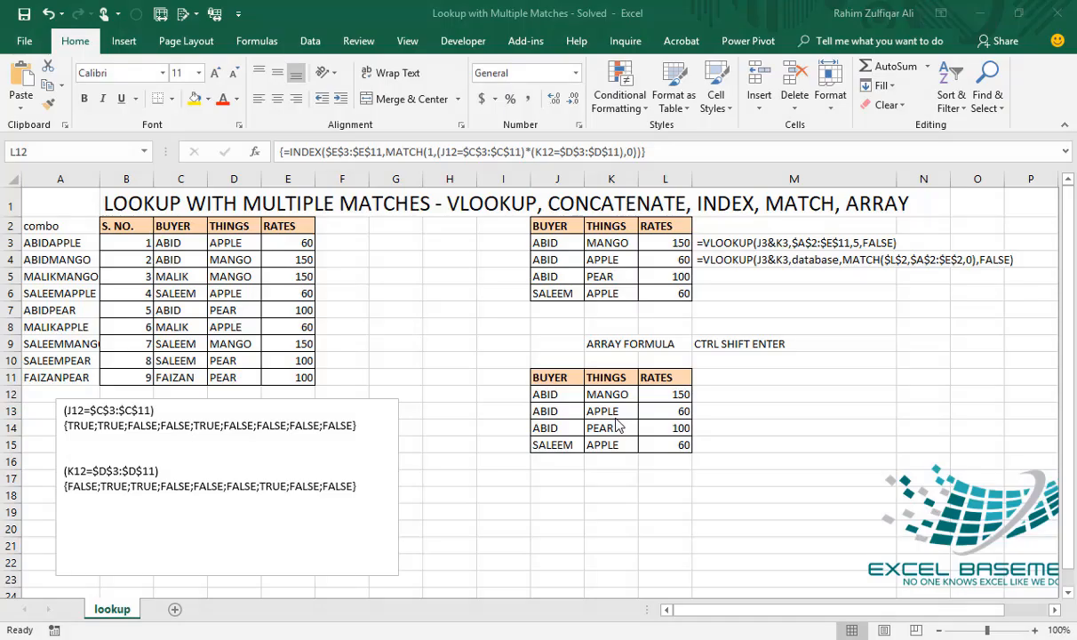
left_click(669, 394)
key("F2")
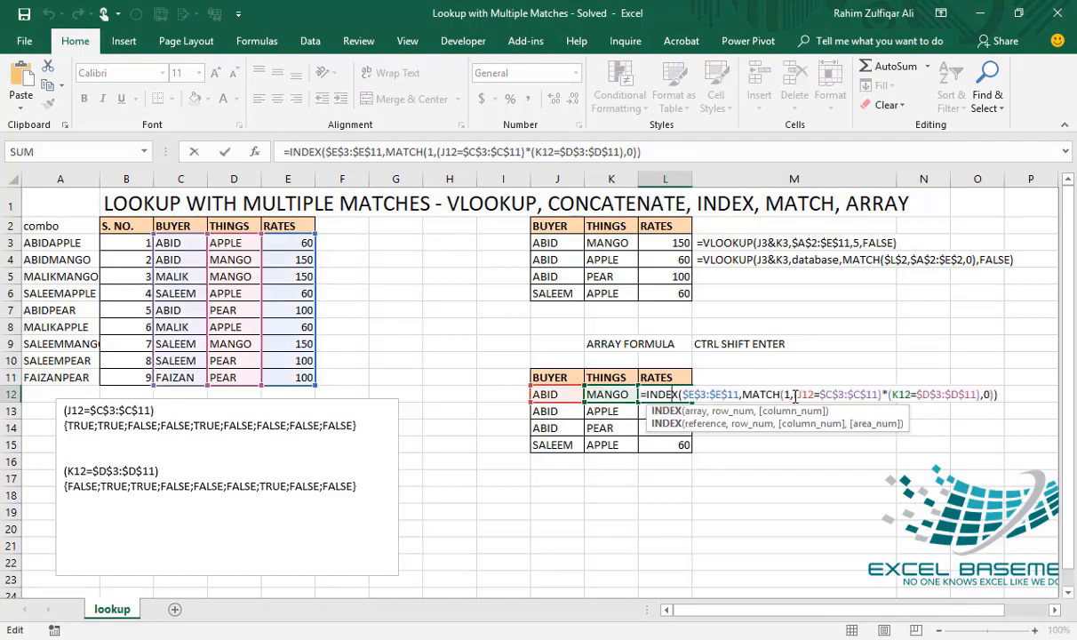
left_click_drag(794, 395, 982, 395)
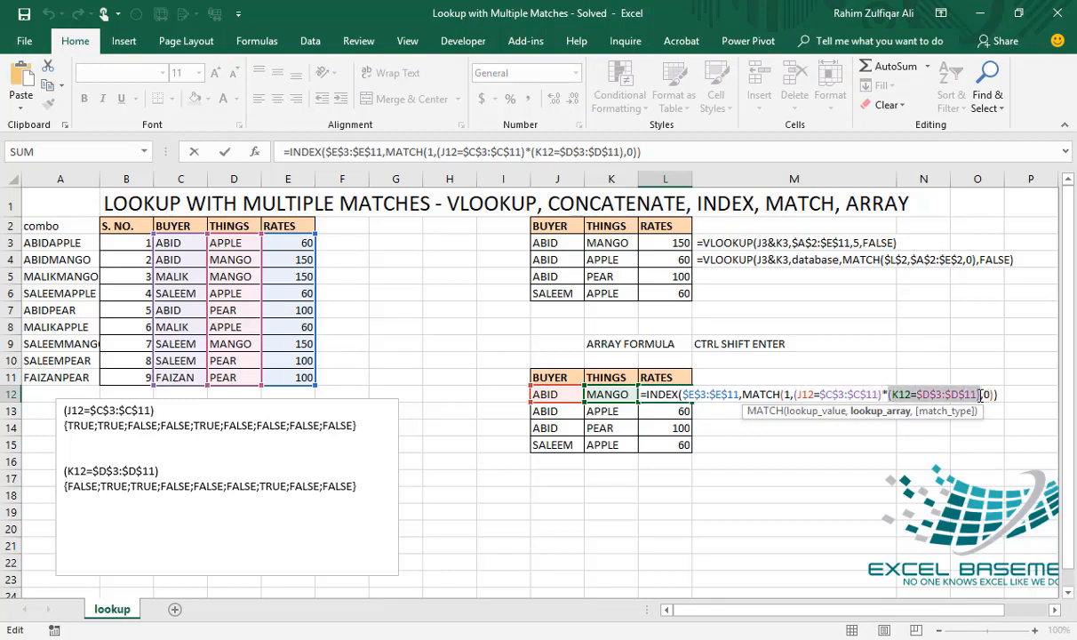
left_click(848, 395)
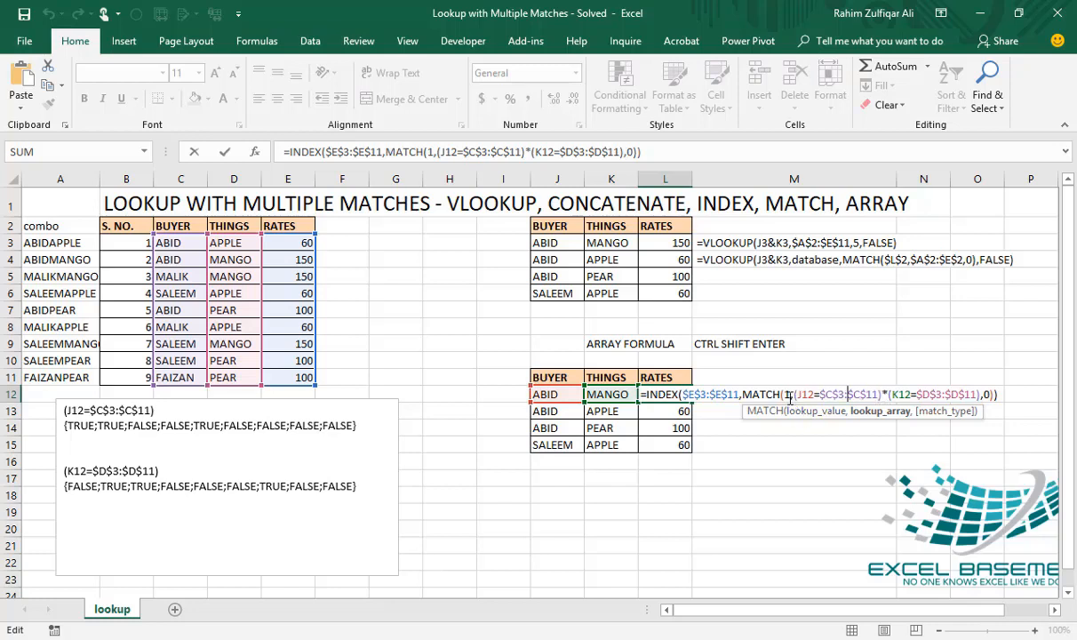
left_click_drag(792, 397, 883, 395)
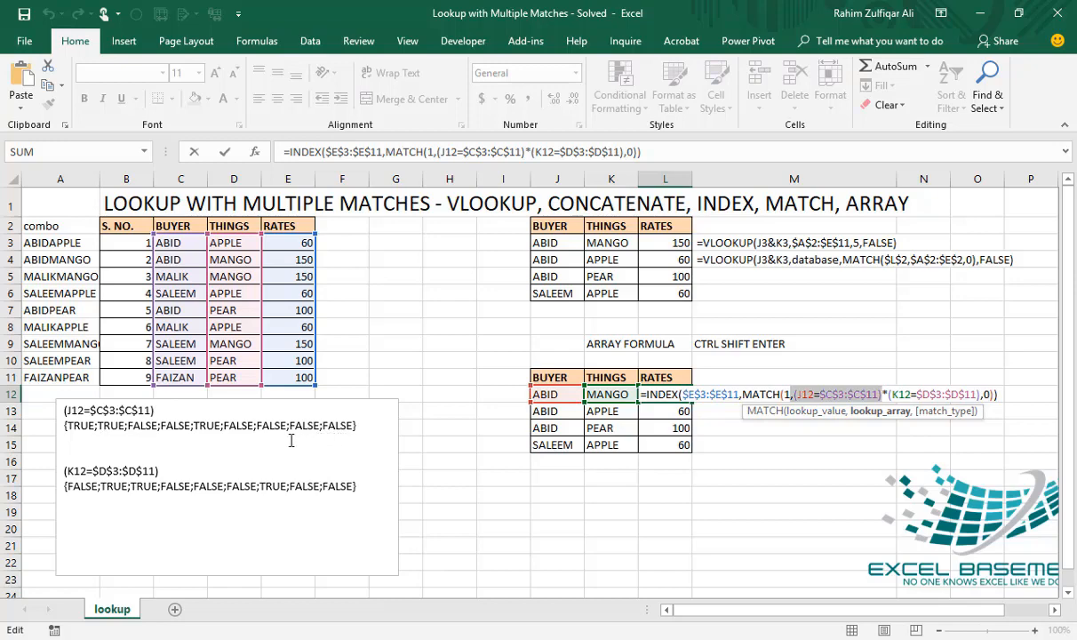
key("Escape")
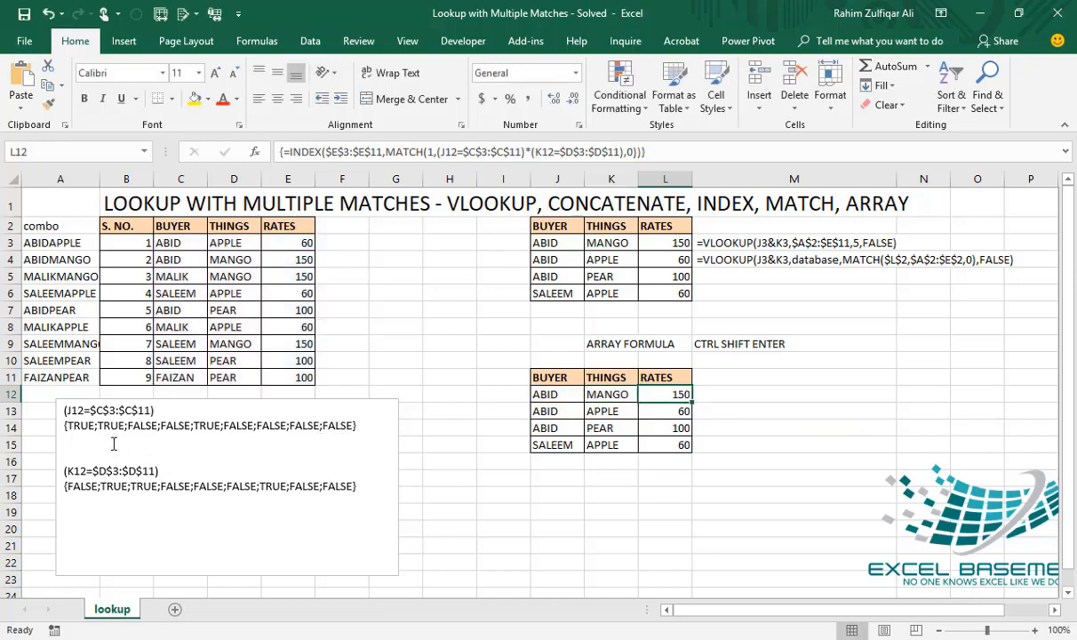
- Add the line 1,1,0,0,1,0,0,0,0 beneath the TRUE/FALSE array of the J12 buyer condition in the text box
left_click(114, 440)
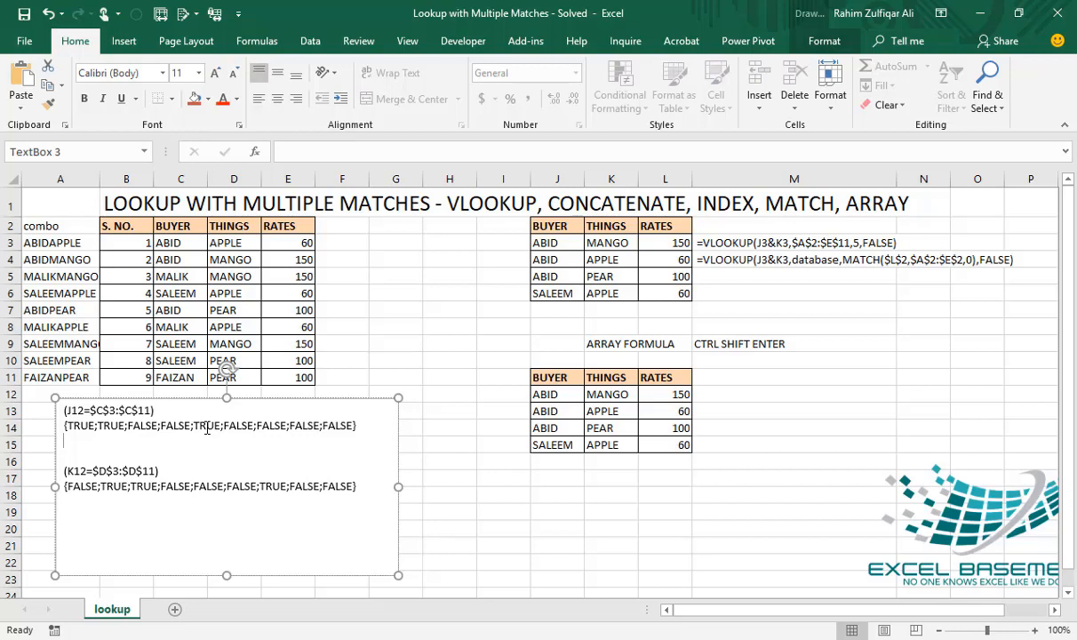
left_click(391, 327)
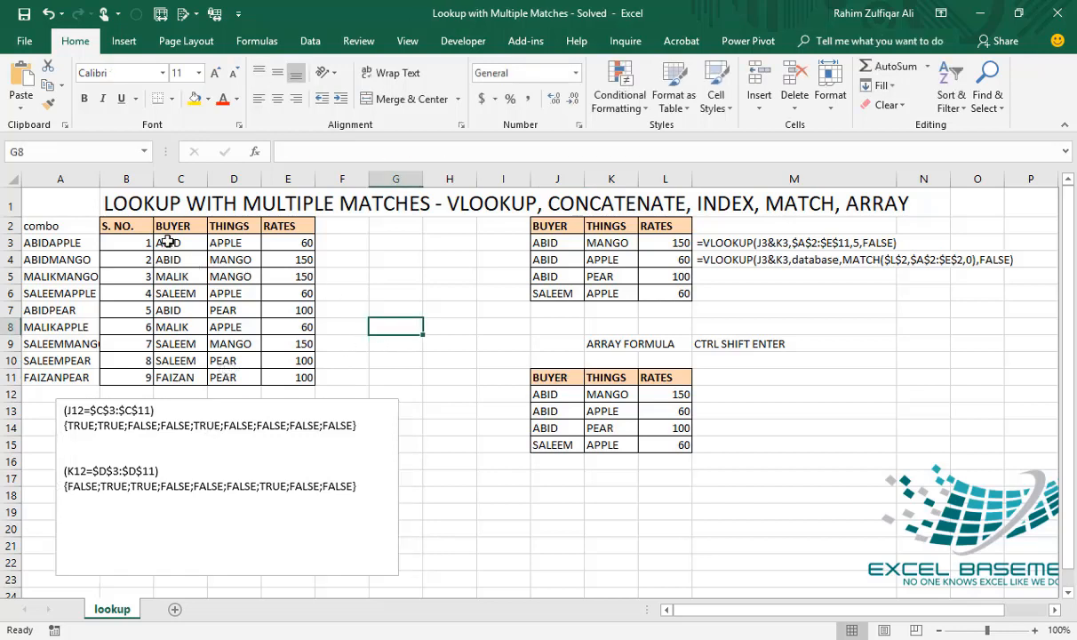
left_click_drag(168, 242, 181, 377)
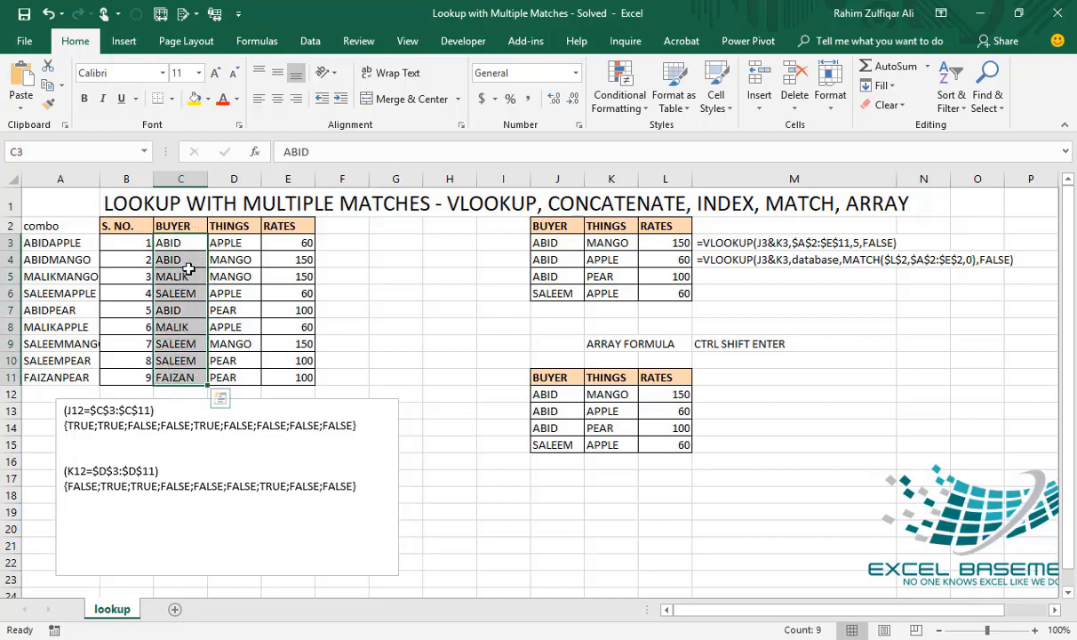
left_click(110, 414)
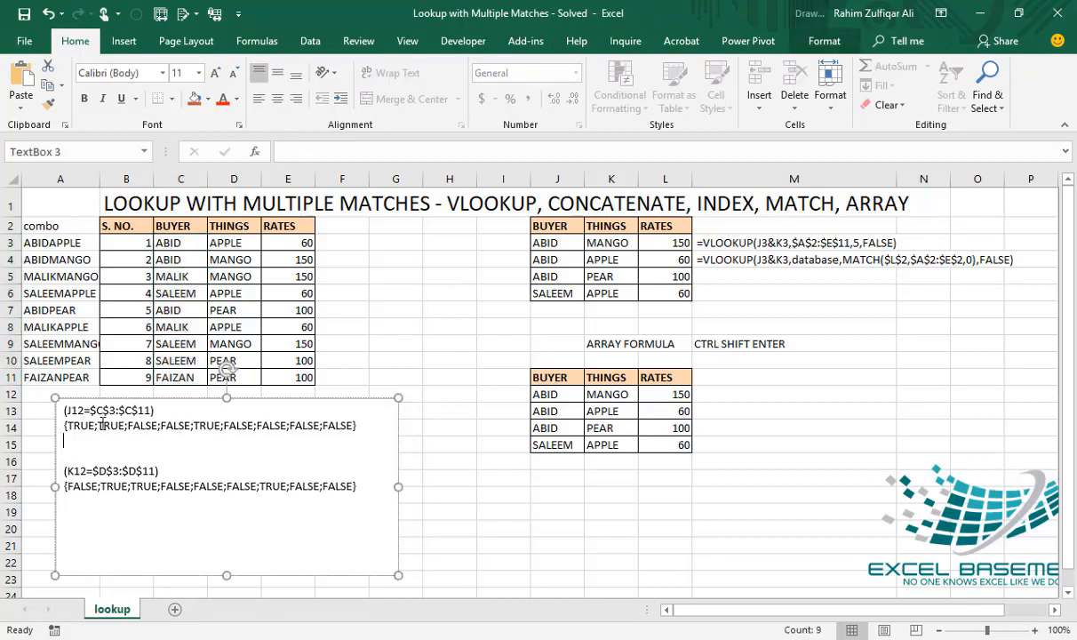
left_click(351, 437)
type("1,1,0,0,1,0,0,0,0")
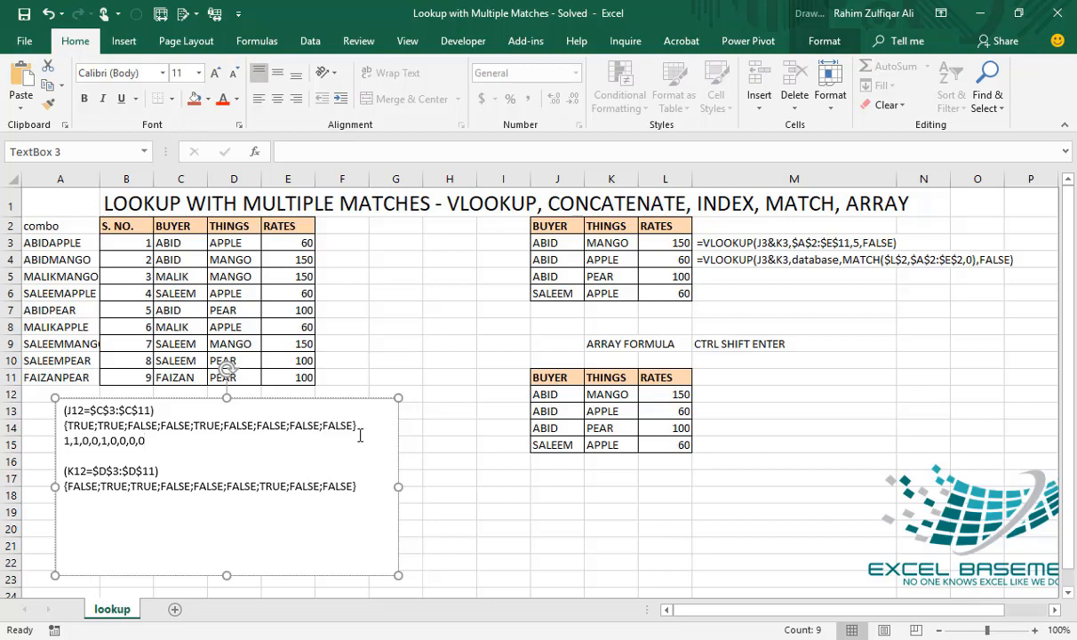
- Add the line 0,1,1,0,0,0,1,0,0 beneath the TRUE/FALSE array of the K12 item condition in the text box
key("Left")
key("Left")
key("Left")
key("Left")
key("Left")
key("Left")
key("Left")
key("Left")
key("Left")
key("Left")
key("Left")
key("Left")
key("Left")
key("Left")
key("Left")
key("Left")
key("Left")
key("Right")
key("Right")
key("Right")
key("Right")
key("Right")
key("Right")
key("Right")
key("Right")
key("Right")
key("Right")
key("Right")
type("0,1,1,0,0,0")
type("1,0,0")
left_click(118, 502)
type(",")
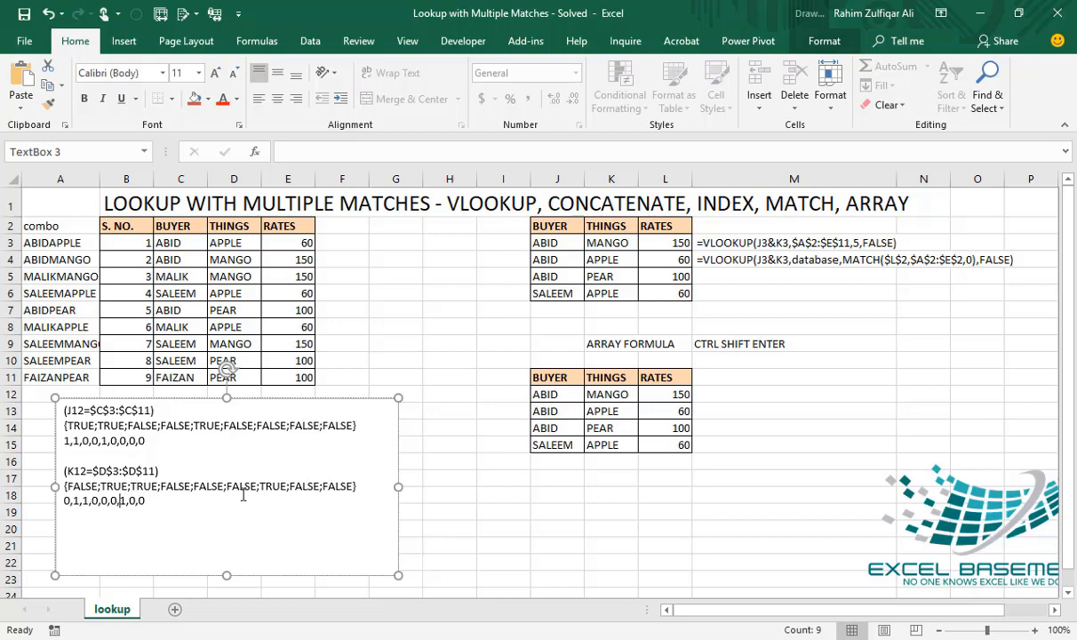
- Highlight the multiplication sign between the two conditions in the L12 formula, then return to the text box below the source table
left_click(660, 396)
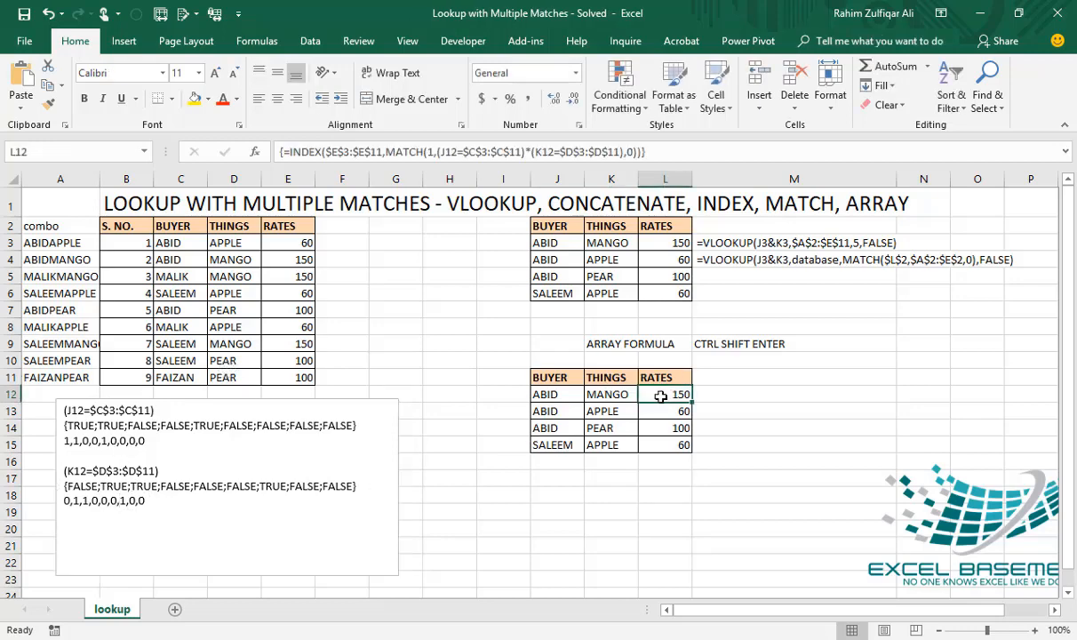
double_click(660, 396)
left_click(887, 393)
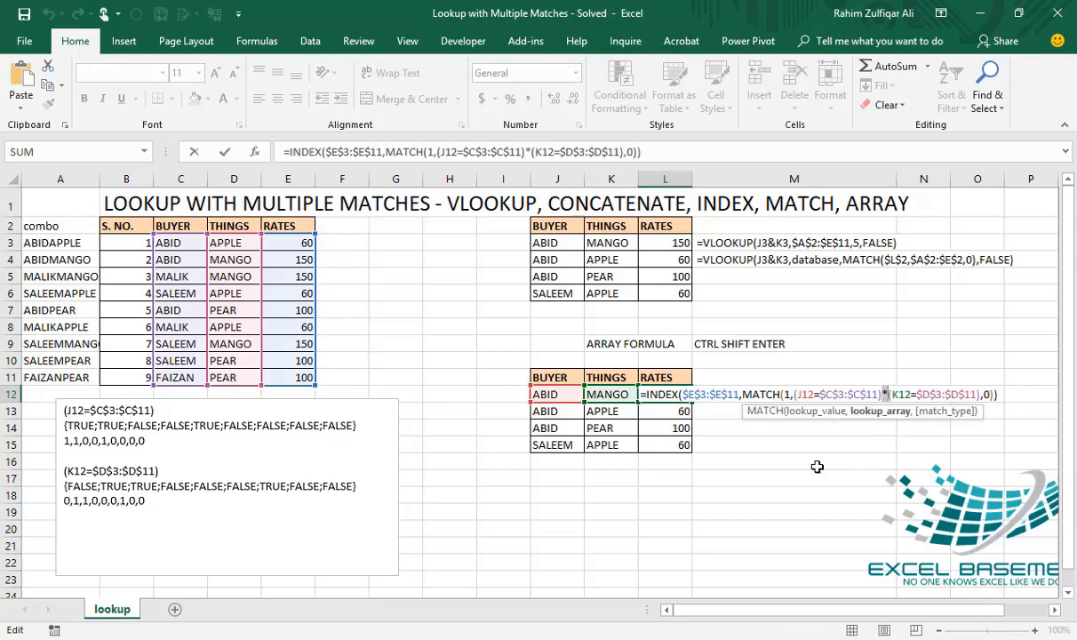
left_click(174, 513)
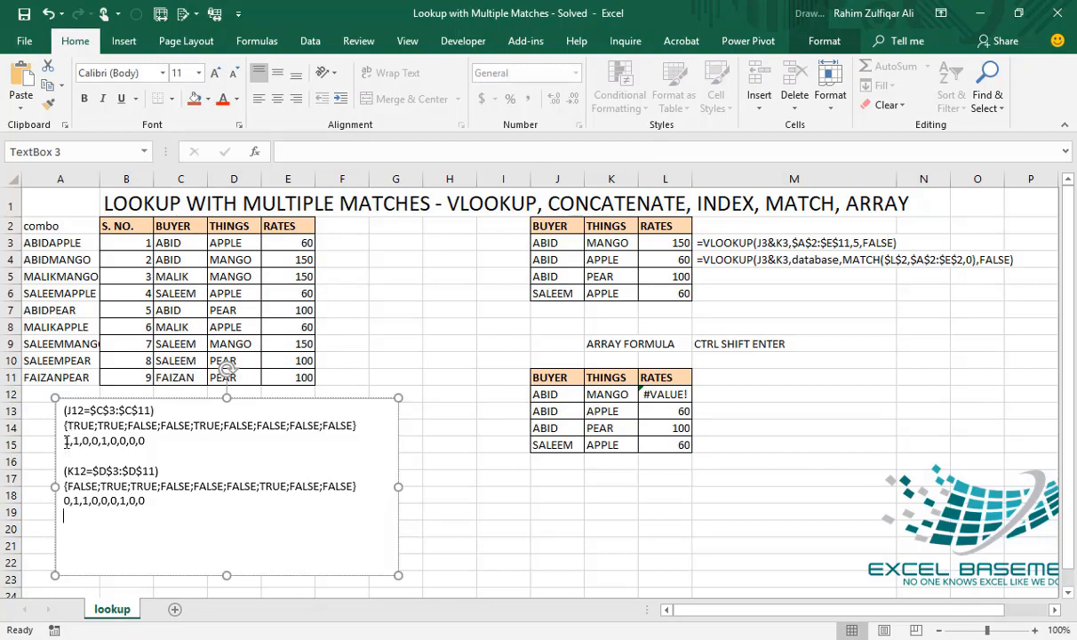
- Write the product of the two binary arrays, 0,1,0,0,0,0,0,0,0, as a separate last line in the text box
left_click_drag(64, 442, 70, 442)
left_click_drag(64, 500, 70, 500)
left_click(86, 524)
type("0,")
type("1")
type("0,1")
type(",")
type("0,")
type("0")
type(",0,0,0,0")
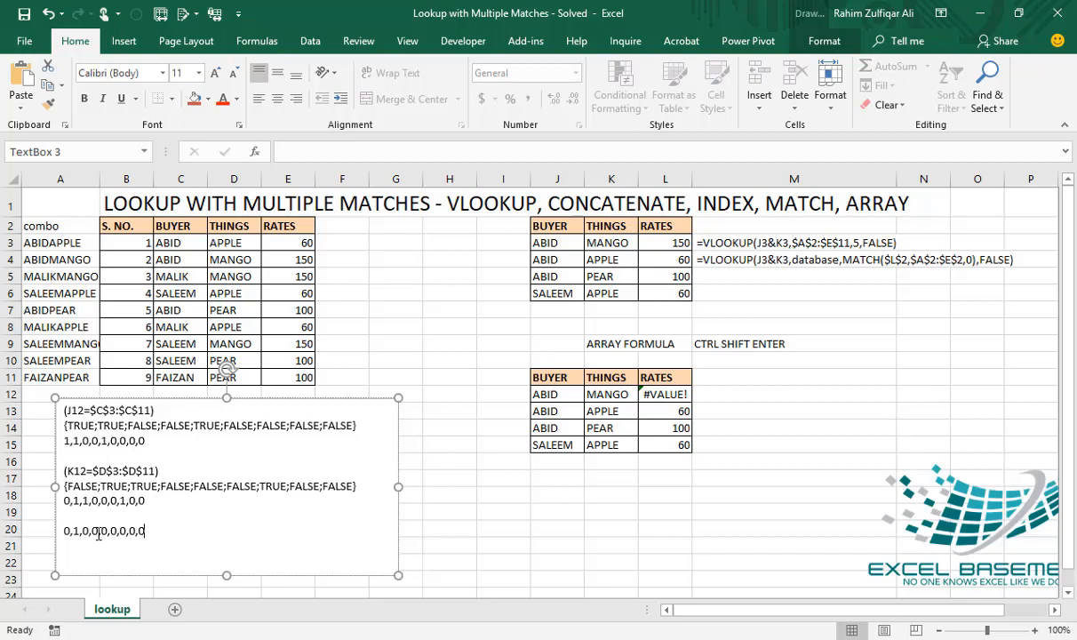
- Step through the product line in the text box and highlight its 1
left_click(70, 531)
key("Right")
key("Right")
key("Right")
key("Right")
key("Right")
key("Right")
key("Right")
key("Right")
key("Right")
key("Right")
left_click(153, 529)
left_click_drag(72, 530, 80, 530)
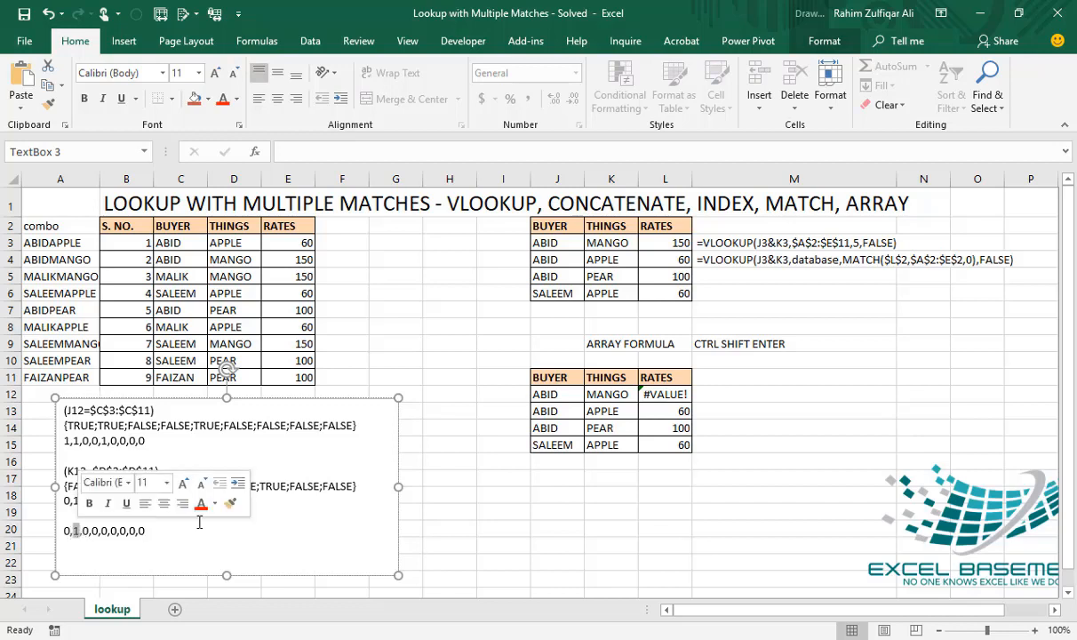
- Compare the buyer and item in J12:K12 and MATCH's lookup value 1 with the matching source row C4:E4
left_click(560, 395)
left_click(604, 395)
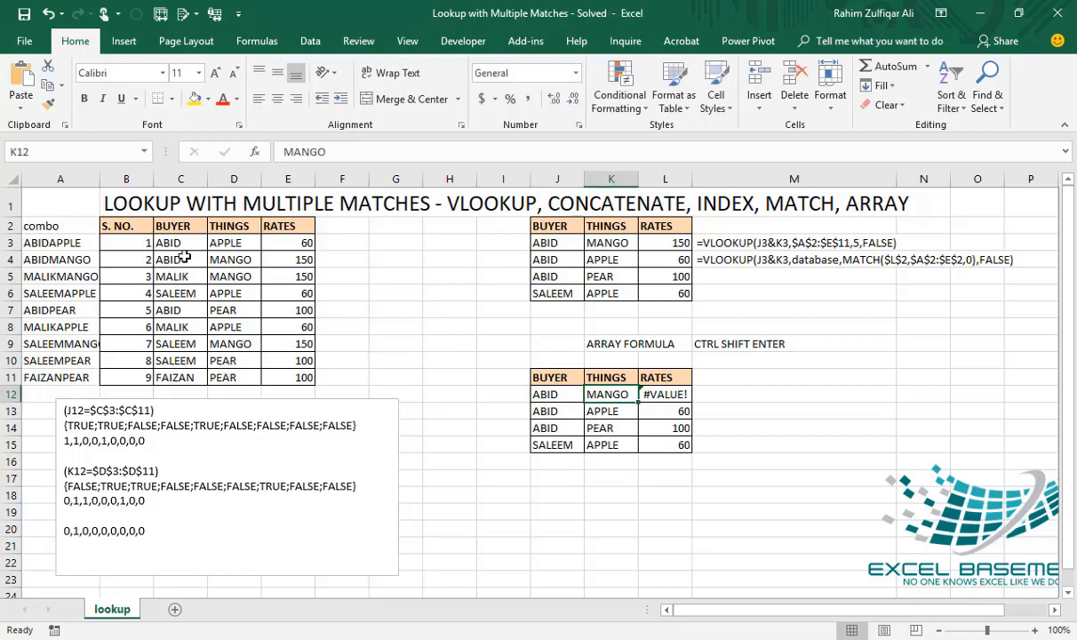
double_click(657, 395)
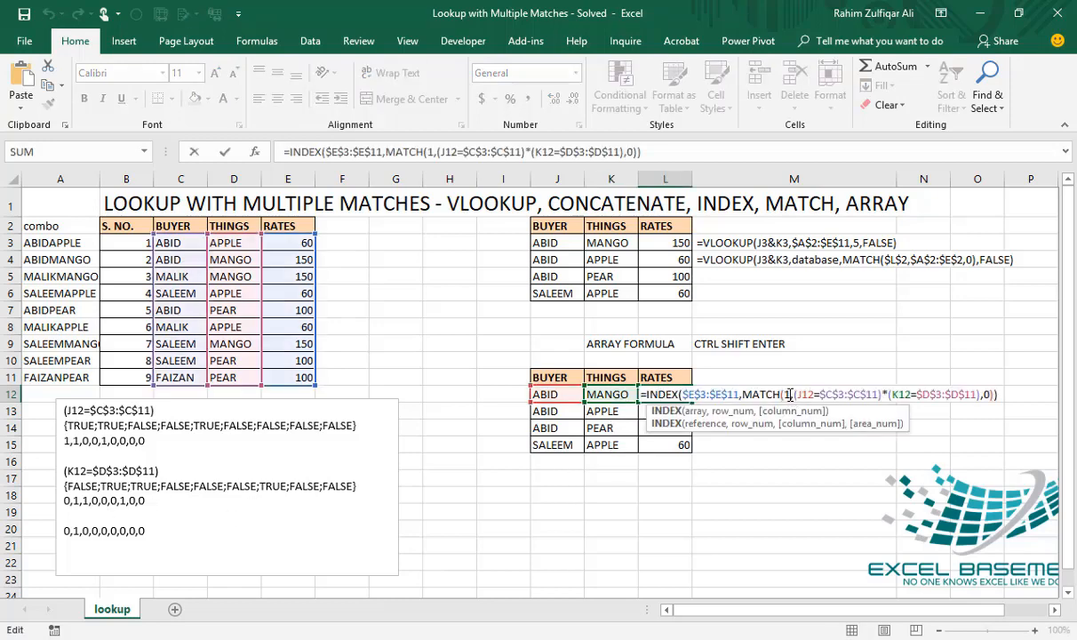
left_click(788, 394)
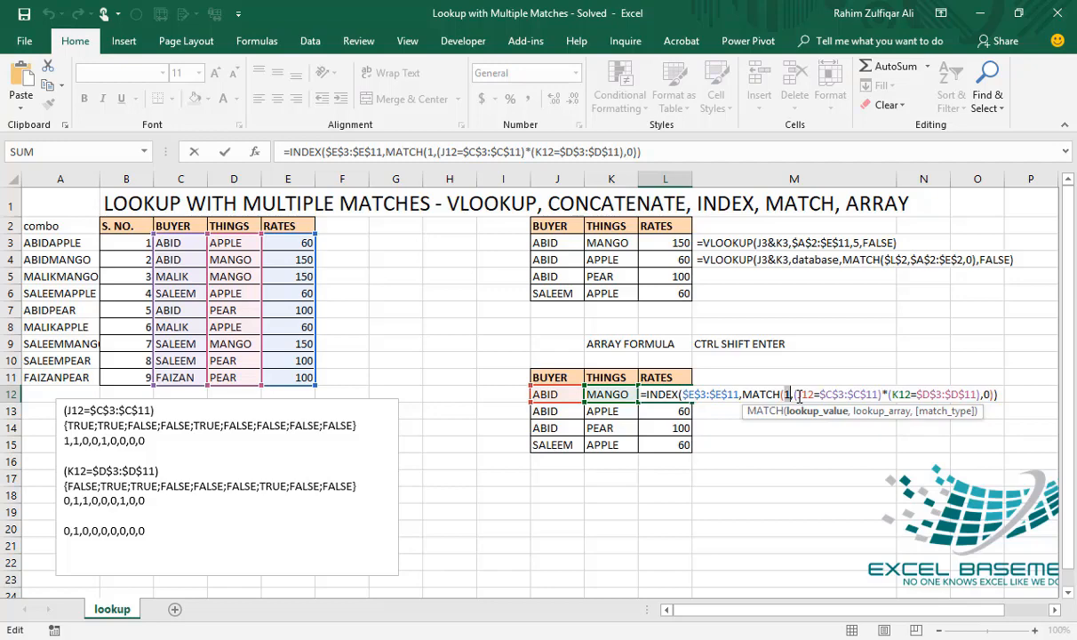
key("Escape")
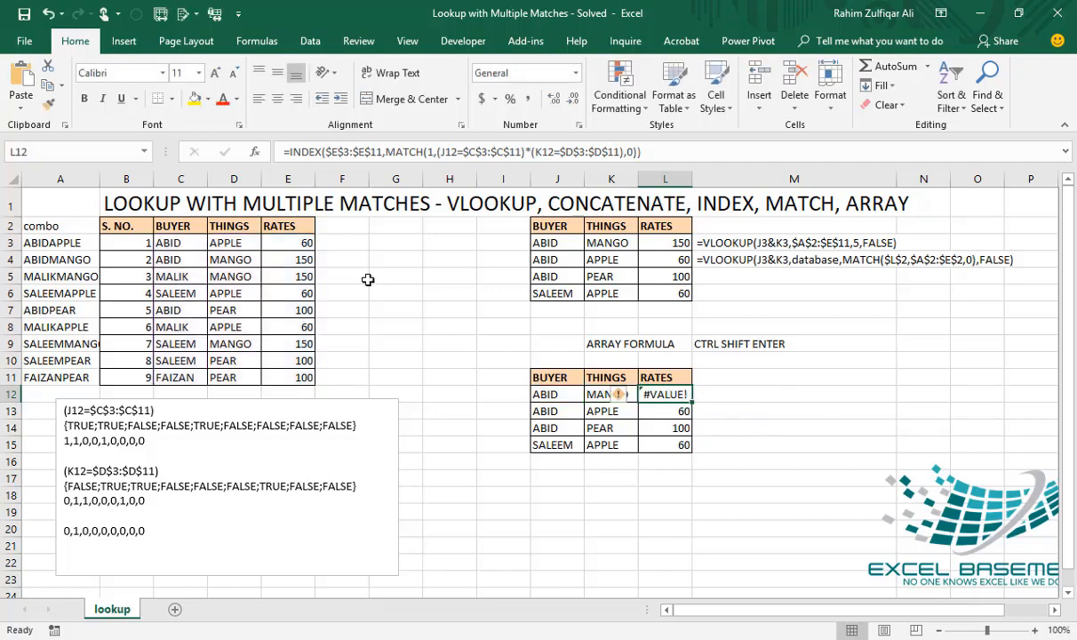
left_click(294, 259)
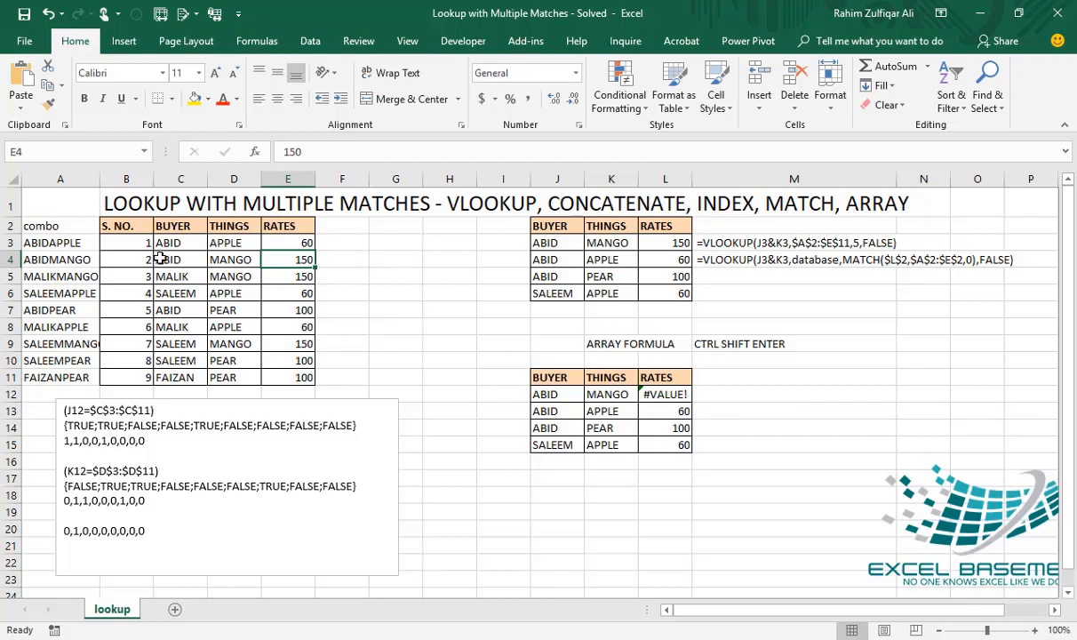
left_click_drag(154, 260, 233, 259)
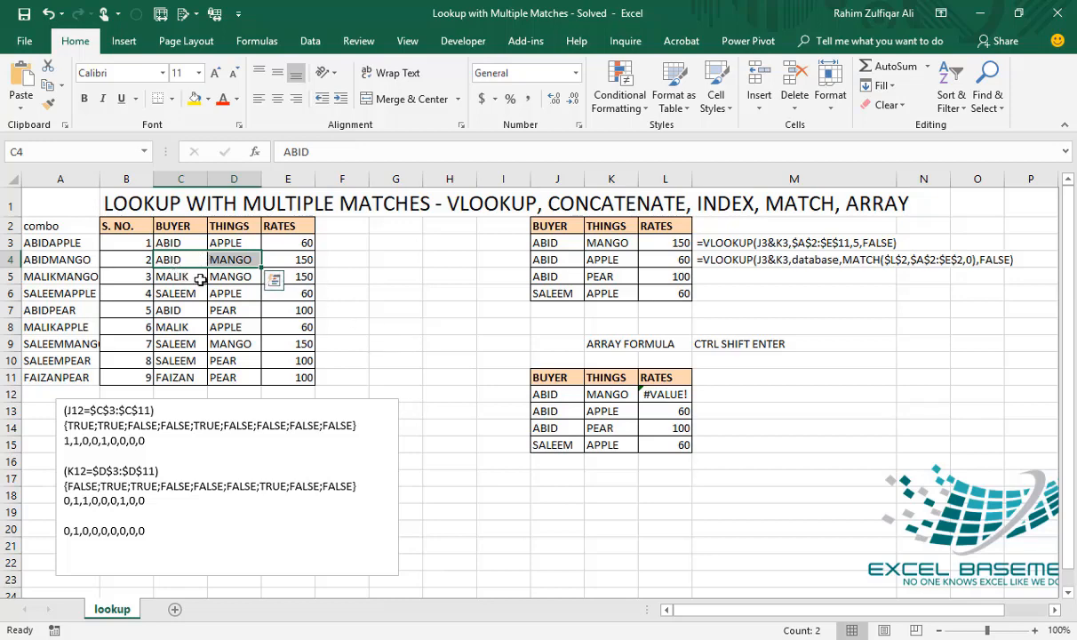
left_click(298, 262)
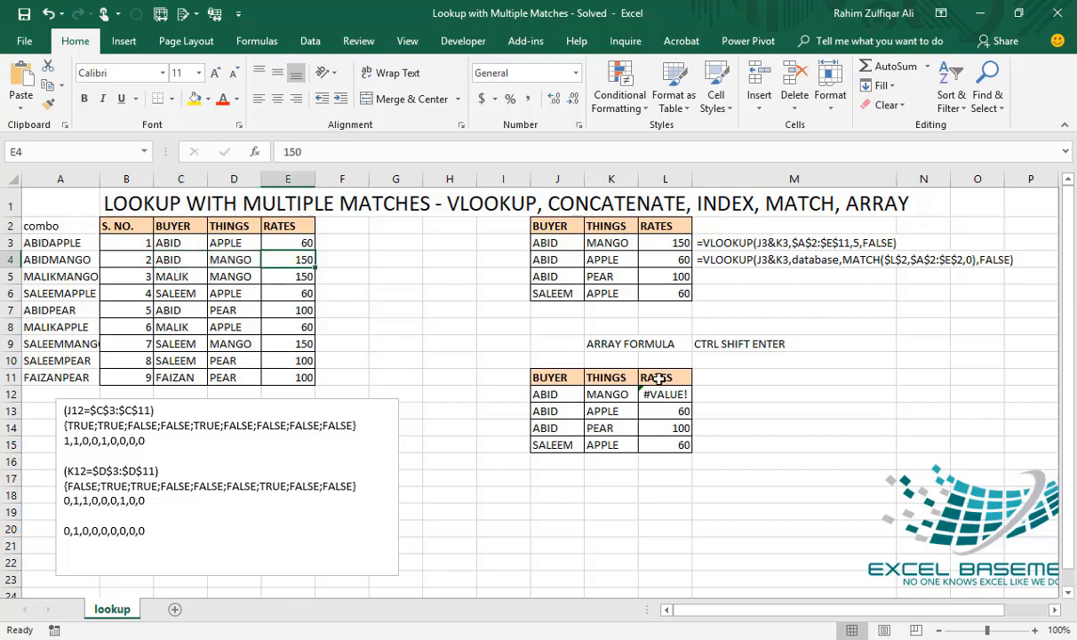
- Re-enter the INDEX/MATCH formula in L12 as an array formula
double_click(656, 392)
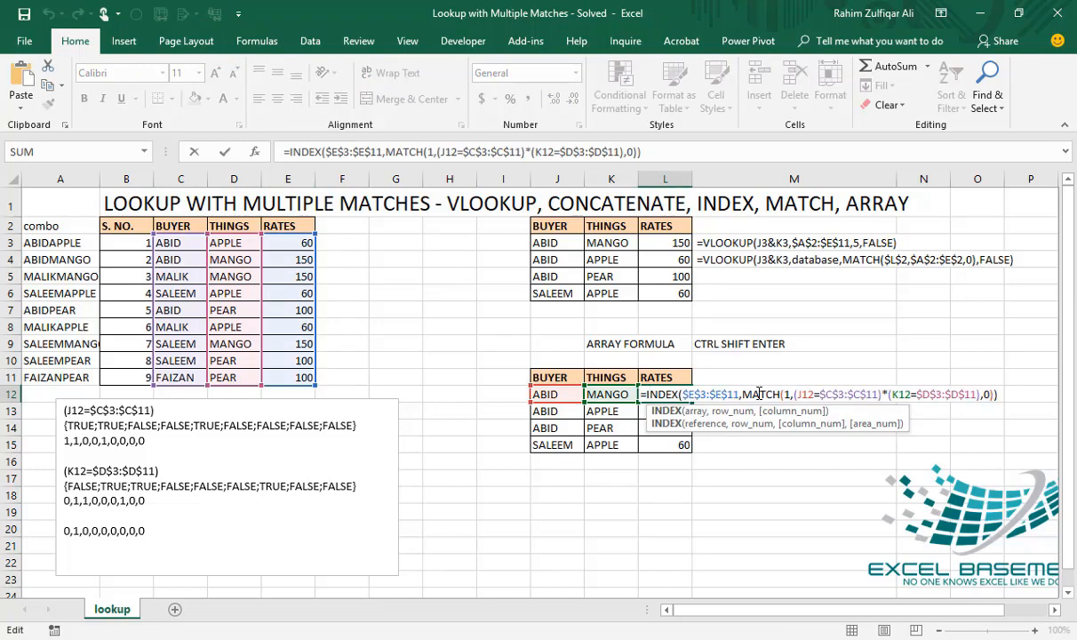
key("ctrl+shift+Return")
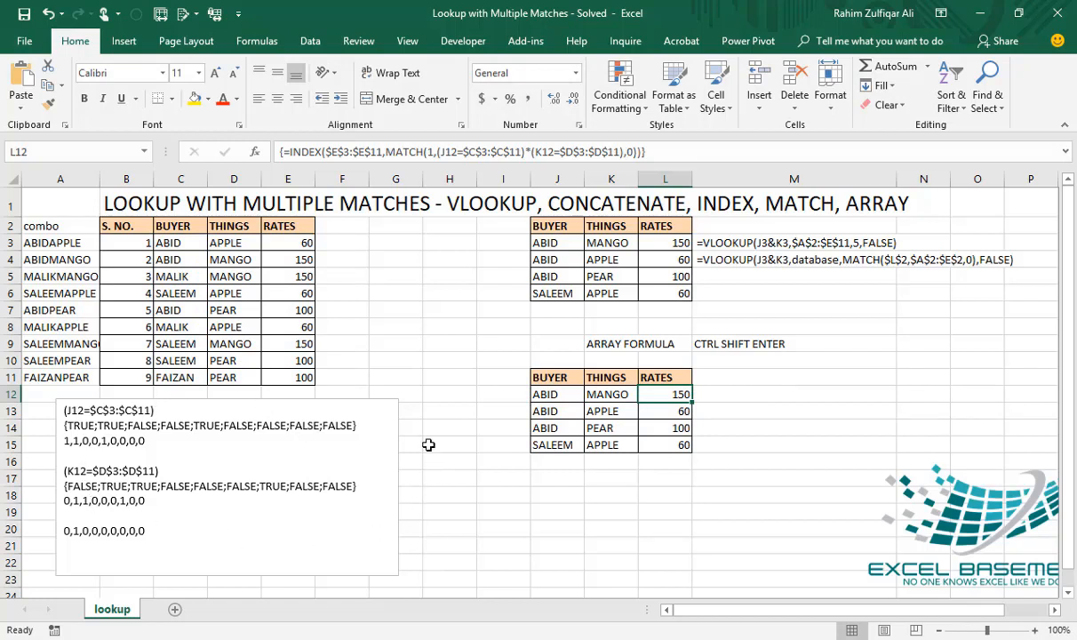
left_click(140, 512)
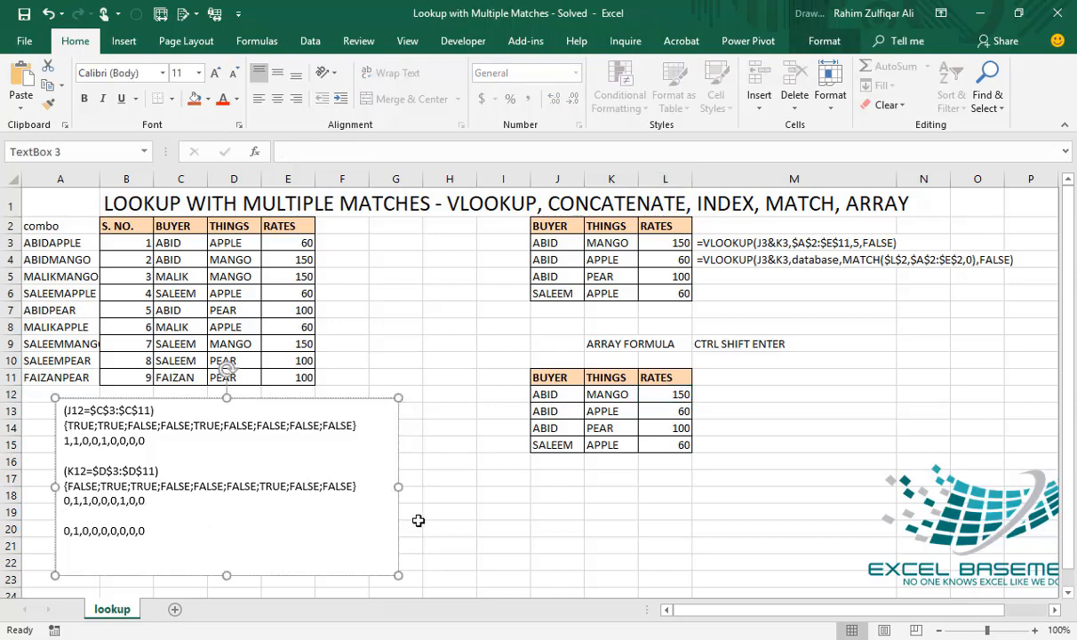
left_click(438, 500)
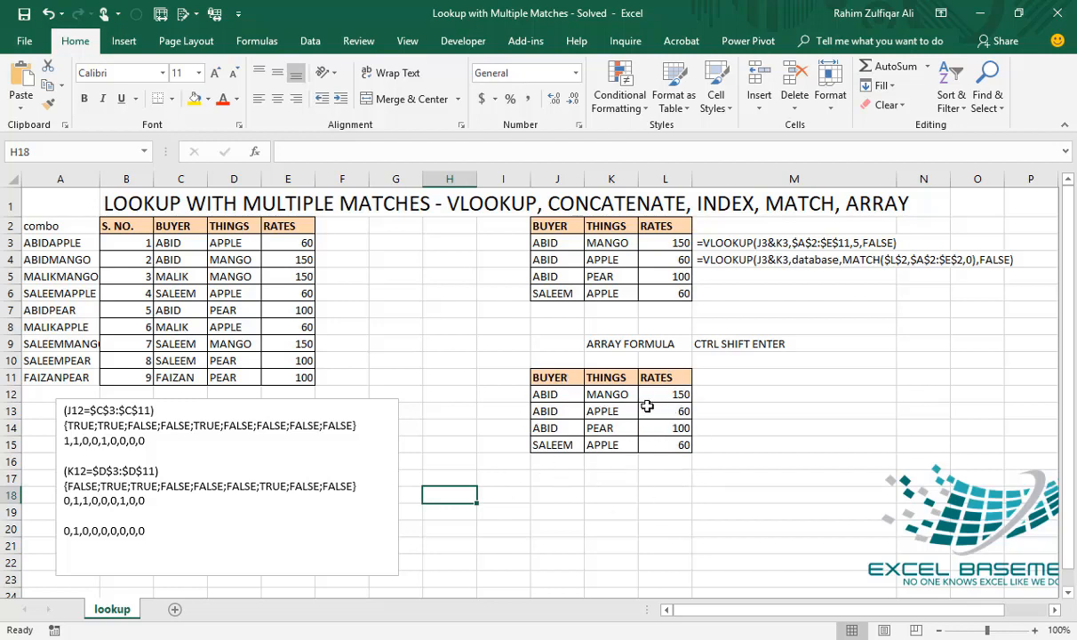
- Review the VLOOKUP formula in L3 together with the combo helper column A2:A11 and its formula in A3
left_click(663, 242)
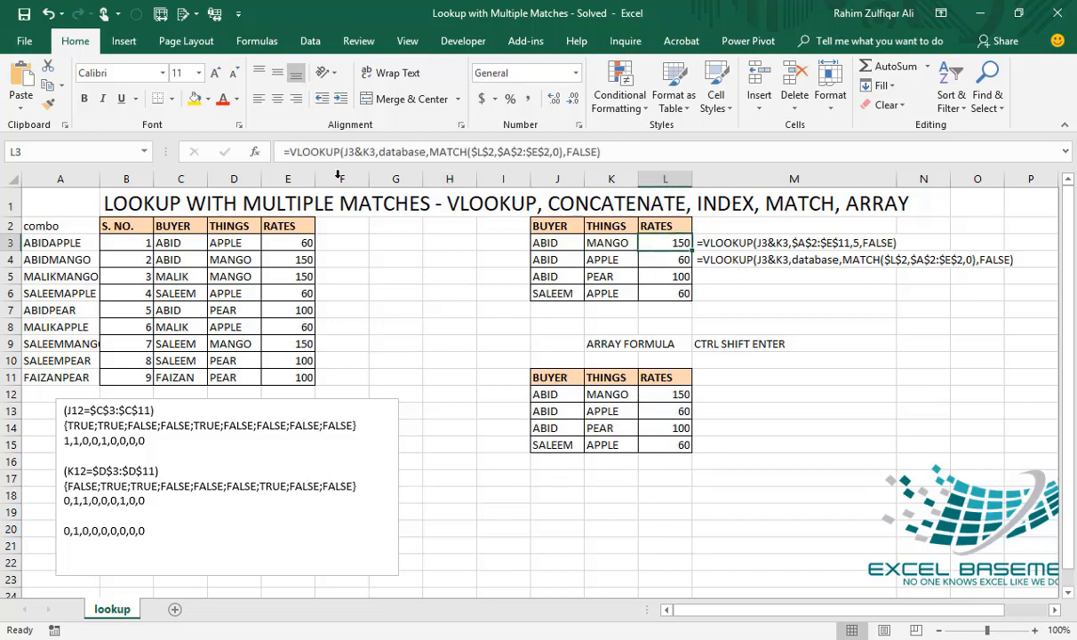
left_click_drag(53, 226, 55, 378)
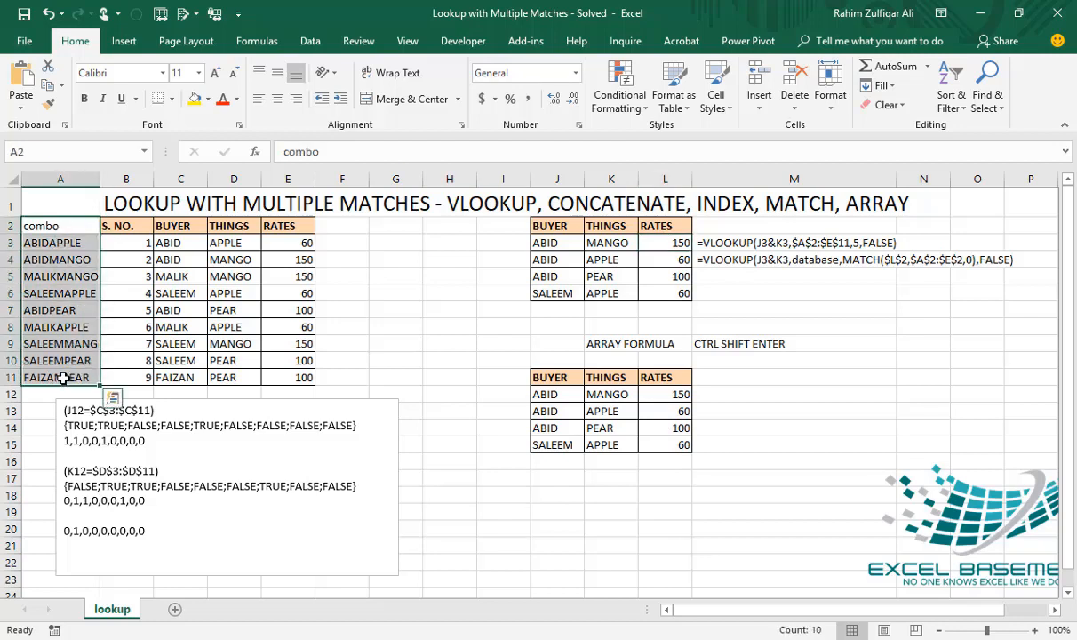
left_click(79, 243)
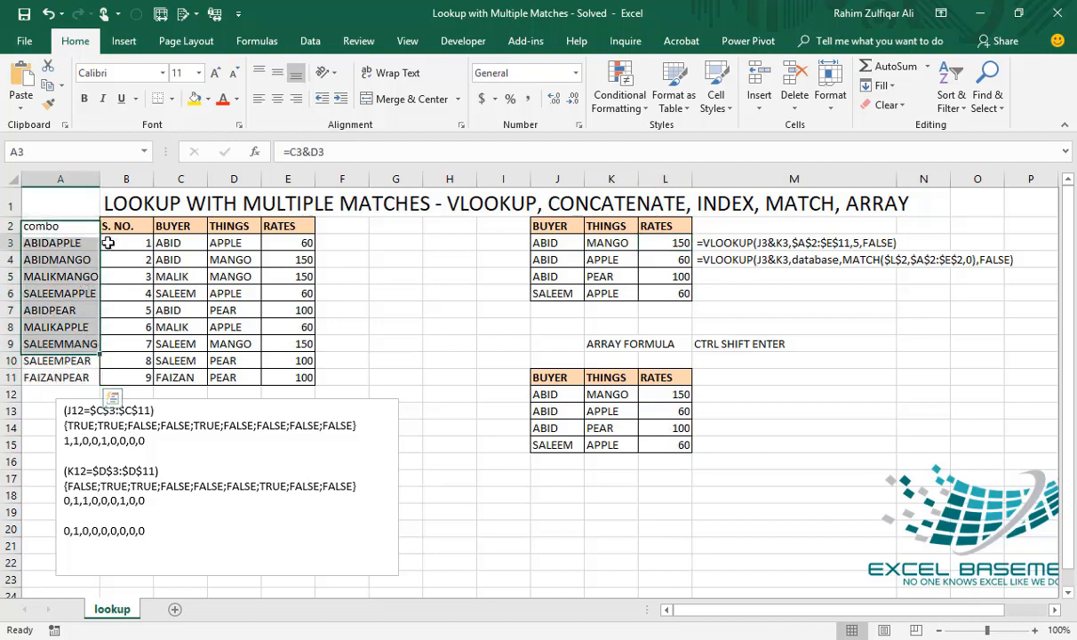
left_click(660, 242)
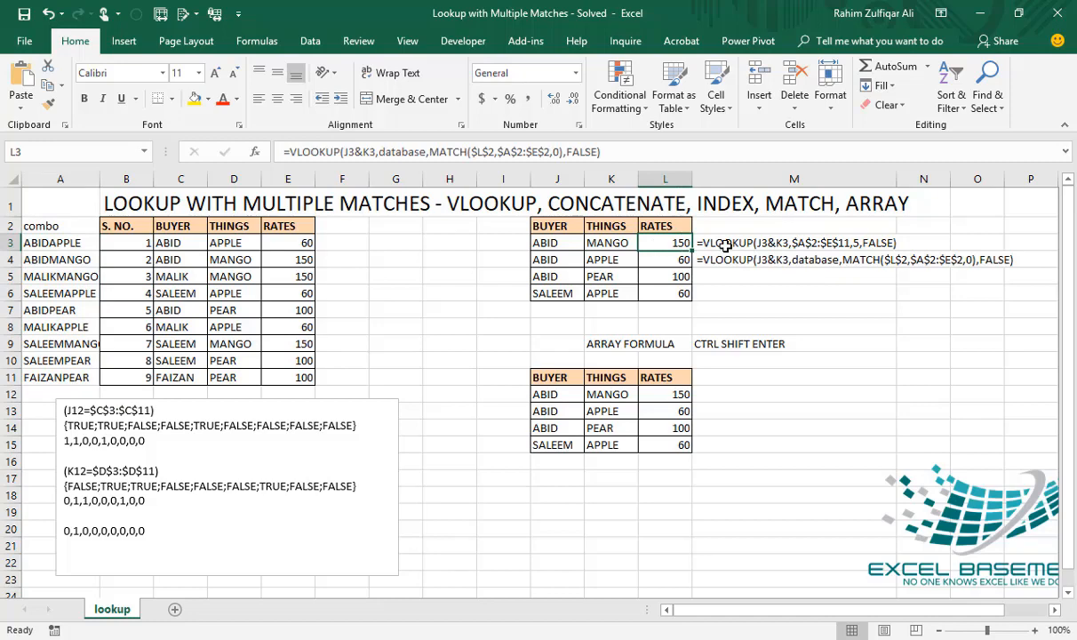